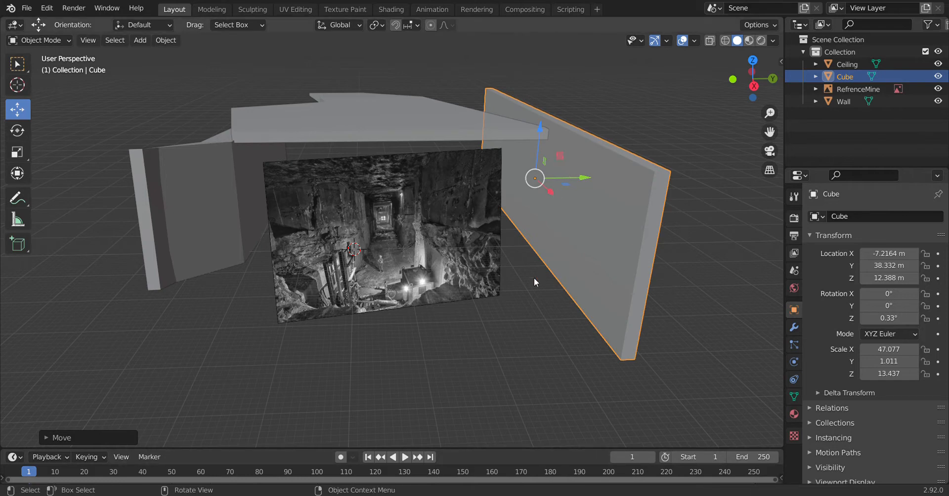
# Scale the large side wall along X to about 39.4 and move it along X to about 46.6 m
pyautogui.press('s')
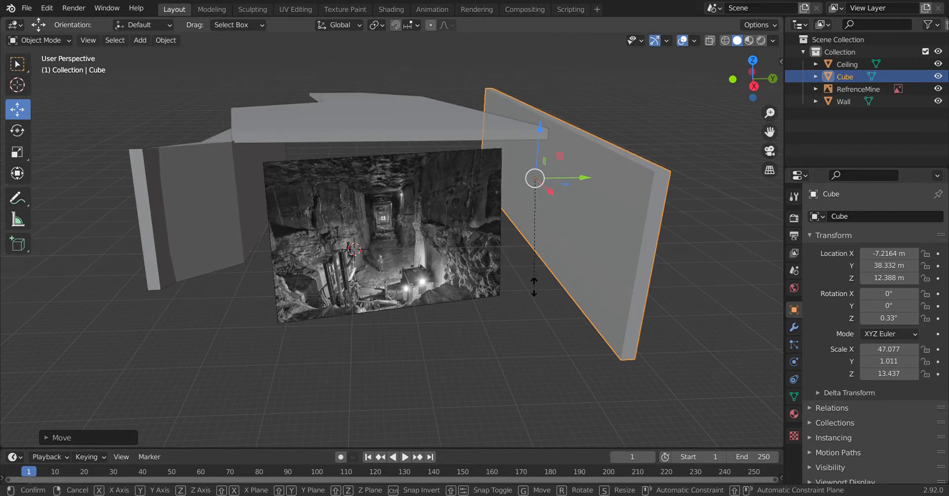
pyautogui.press('x')
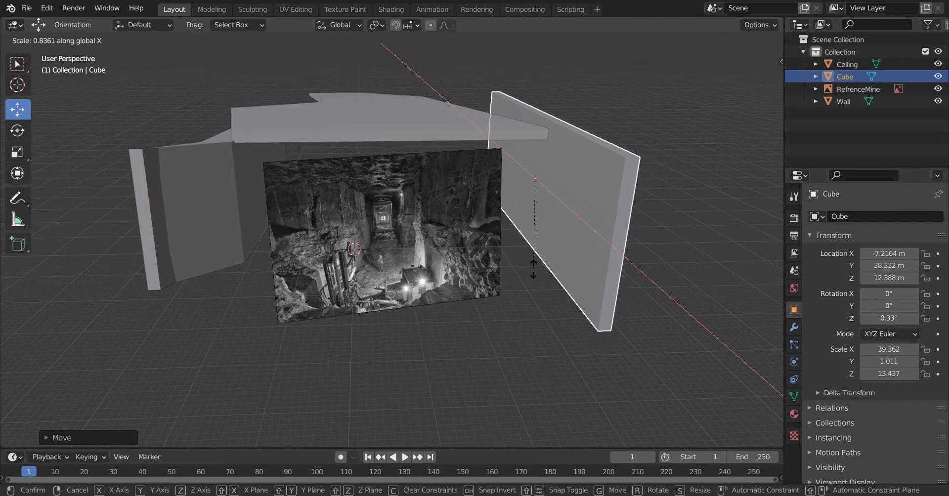
pyautogui.click(533, 269)
pyautogui.press('g')
pyautogui.press('x')
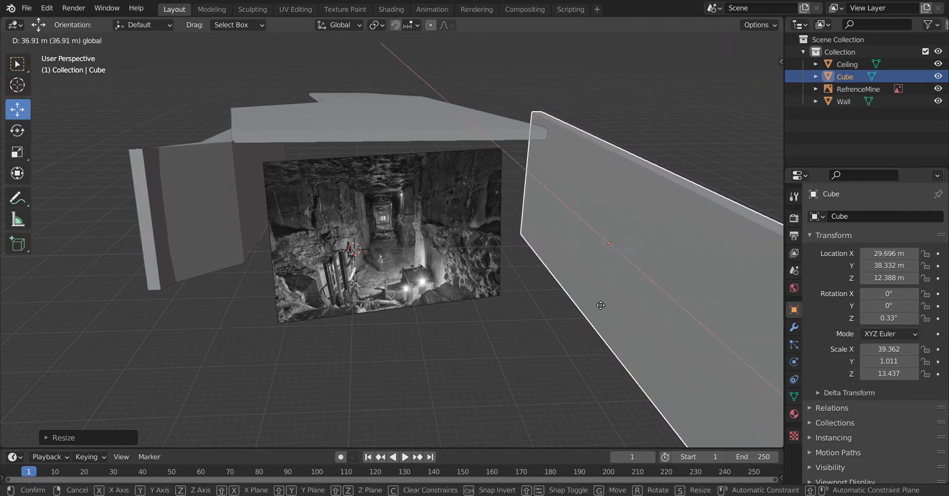
pyautogui.click(639, 358)
# Duplicate the large side wall, move the copy along X to about -96.6 m and rotate it about Z to about 95.8°
pyautogui.scroll(8, 541, 292)
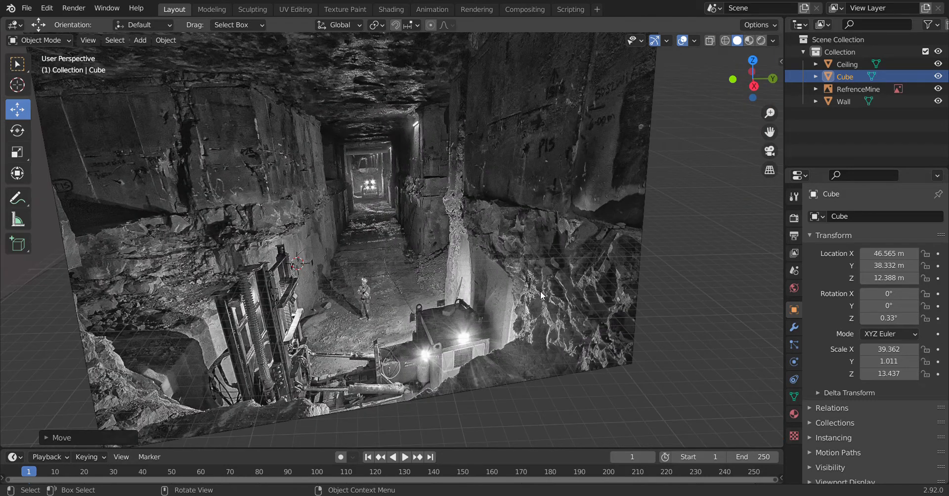
pyautogui.moveTo(767, 93)
pyautogui.mouseDown()
pyautogui.moveTo(752, 94)
pyautogui.moveTo(760, 97)
pyautogui.mouseUp()
pyautogui.scroll(-5, 597, 173)
pyautogui.scroll(-3, 594, 181)
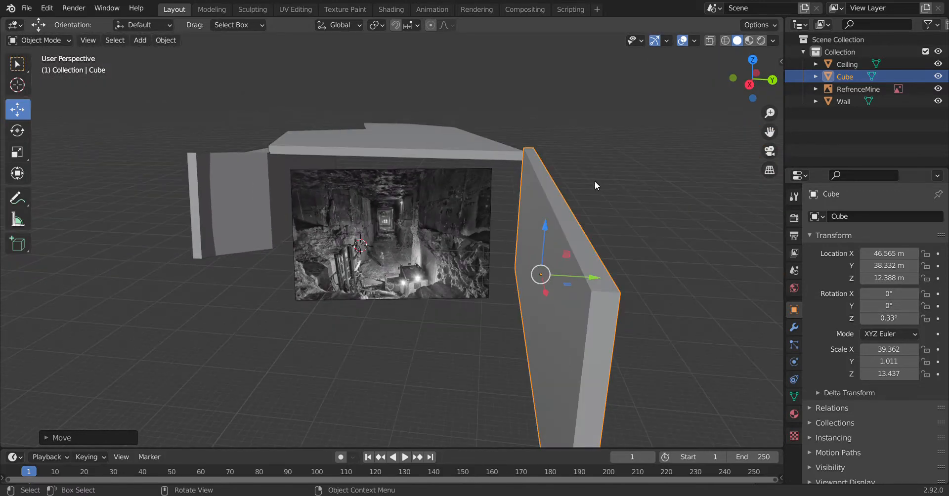
pyautogui.hotkey('shift', 'd')
pyautogui.rightClick(587, 204)
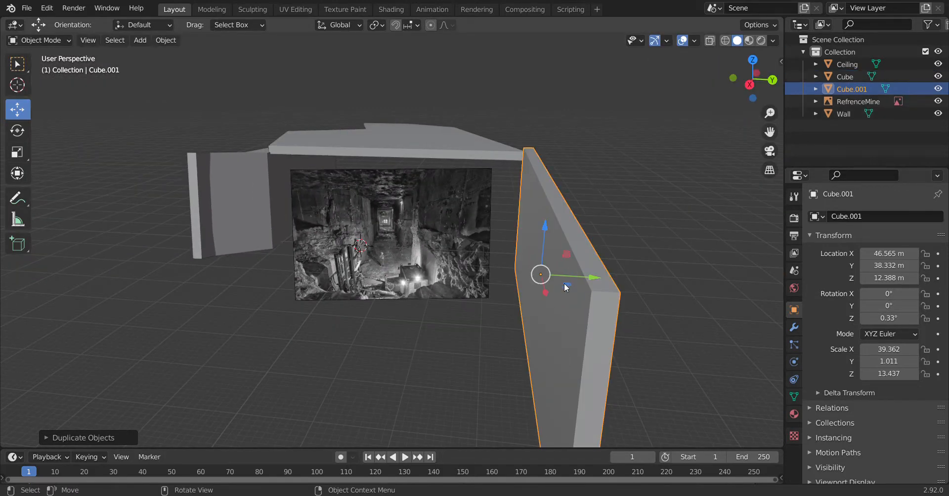
pyautogui.moveTo(544, 296); pyautogui.dragTo(512, 163)
pyautogui.click(18, 129)
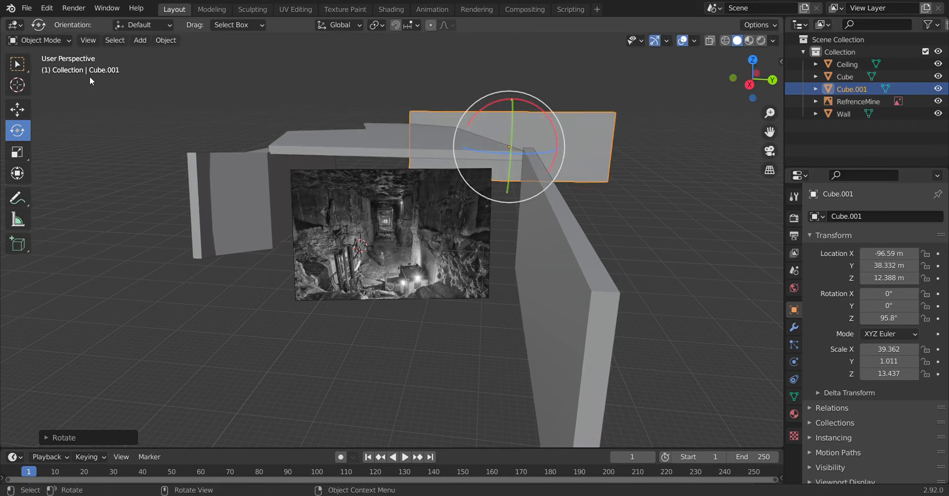
# Shrink the rotated wall copy along the global Y axis to bring its X scale to about 27.6
pyautogui.click(18, 63)
pyautogui.press('s')
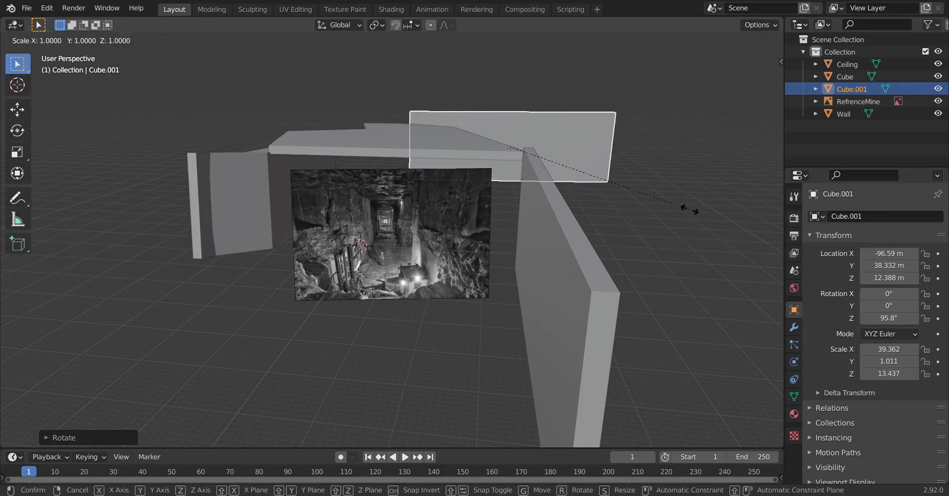
pyautogui.press('x')
pyautogui.press('Escape')
pyautogui.press('s')
pyautogui.press('y')
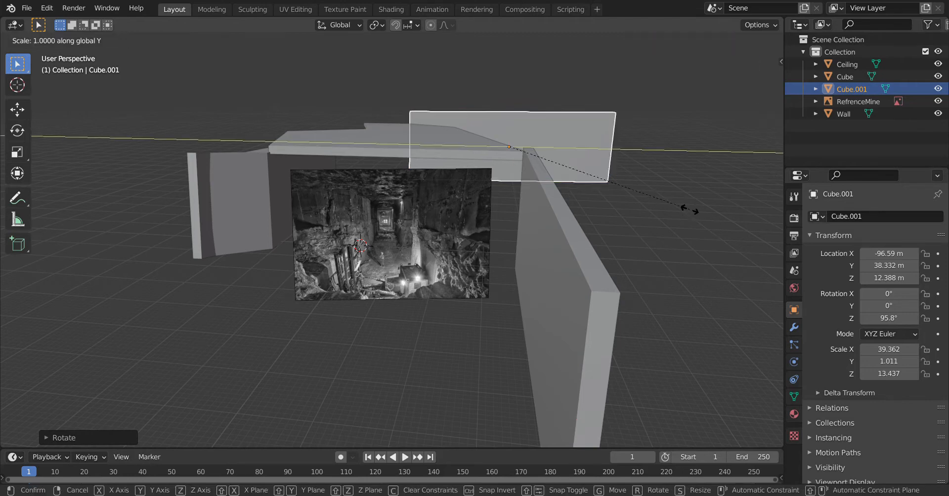
pyautogui.press('x')
pyautogui.click(638, 202)
# Move the shortened rear wall along Y to about 75.9 m, past the corner of the large side wall
pyautogui.scroll(3, 639, 202)
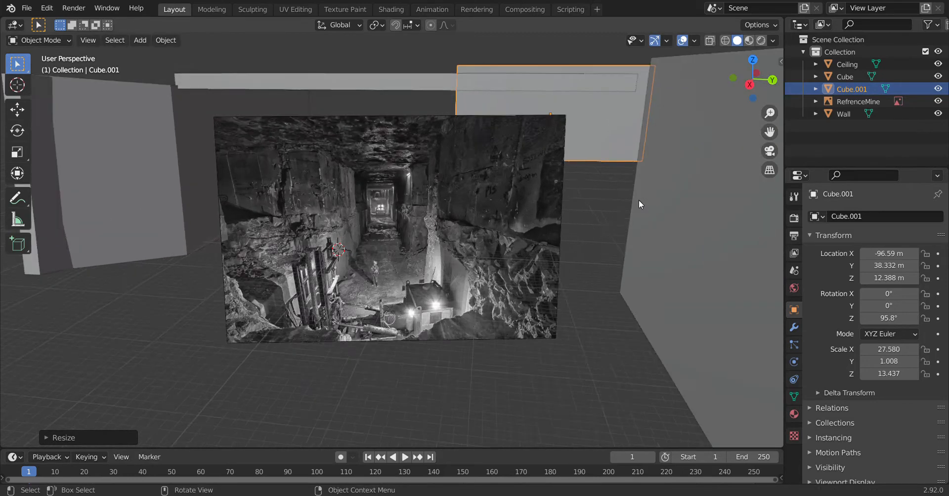
pyautogui.scroll(2, 638, 202)
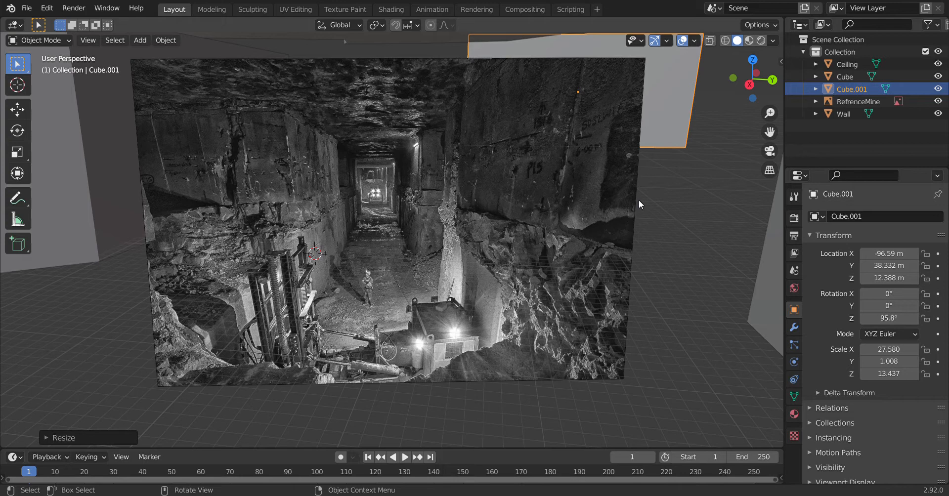
pyautogui.scroll(-5, 638, 200)
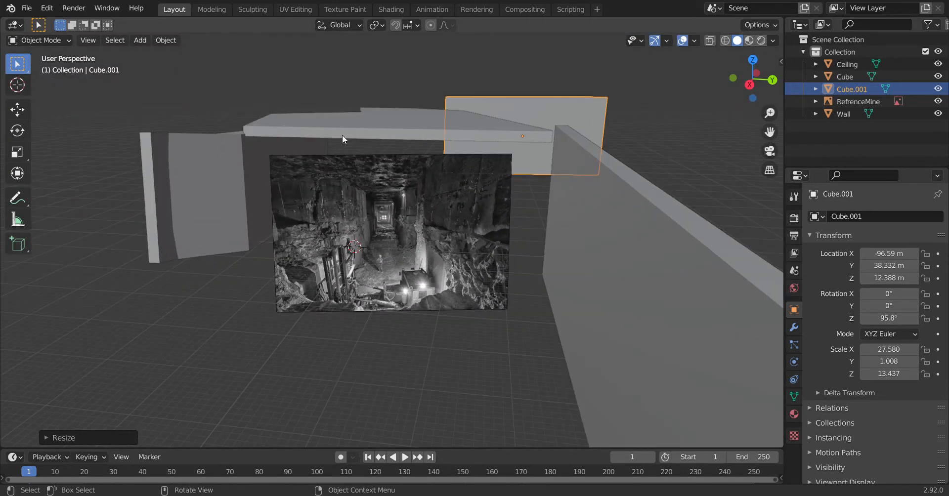
pyautogui.click(16, 108)
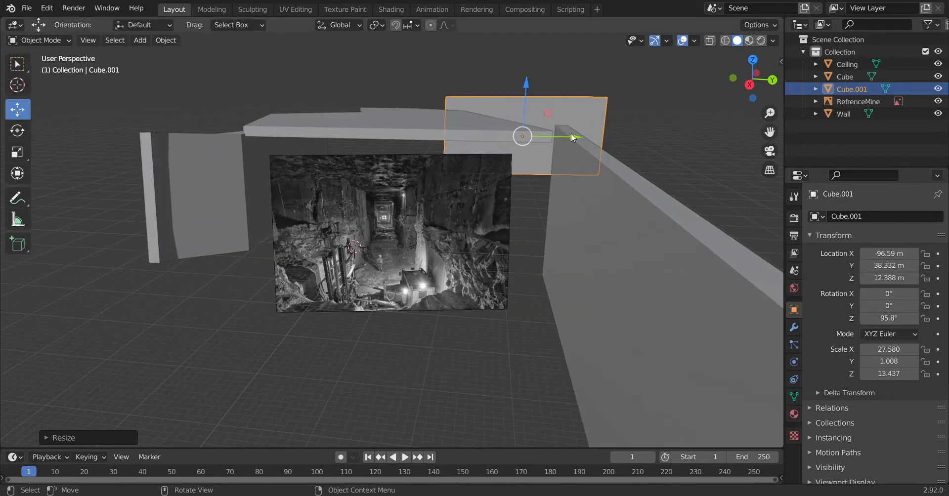
pyautogui.moveTo(571, 133); pyautogui.dragTo(691, 132)
pyautogui.scroll(3, 514, 227)
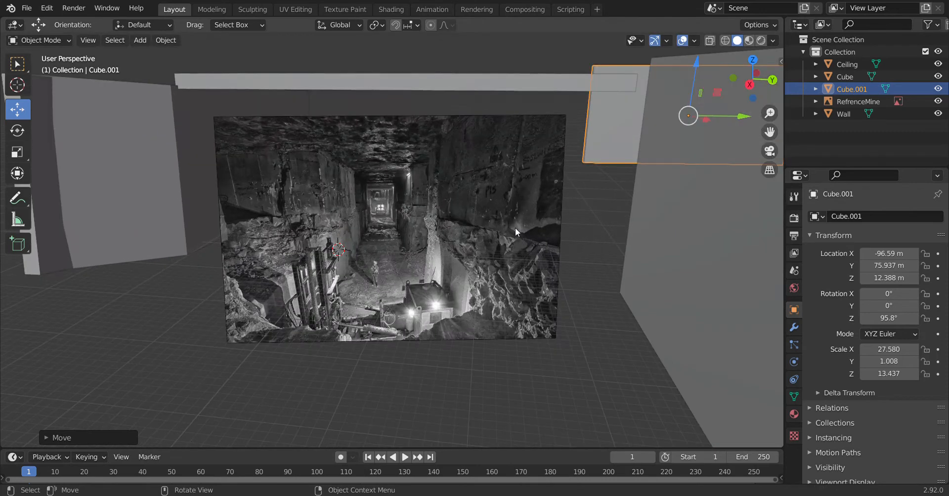
# Duplicate the rear wall, move the copy along Y to about 20.6 m and rotate it about Z to about 1.86°
pyautogui.scroll(-5, 515, 227)
pyautogui.hotkey('shift', 'd')
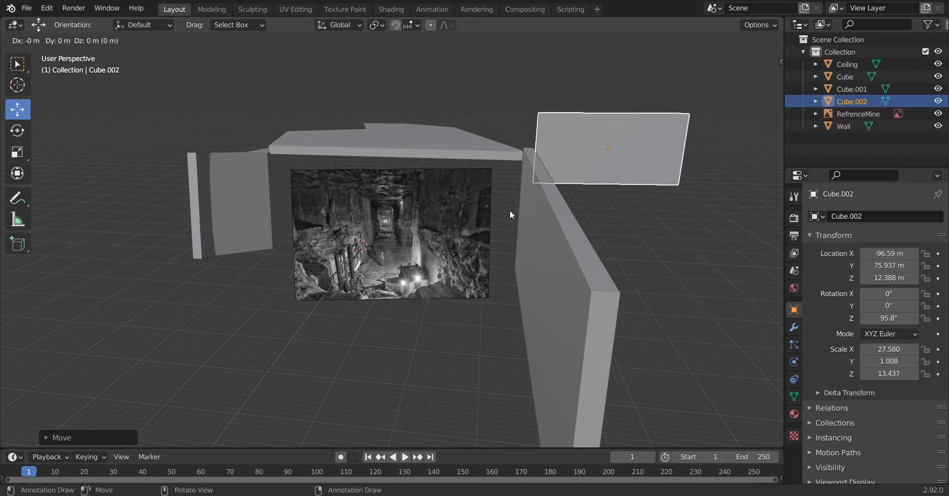
pyautogui.rightClick(509, 209)
pyautogui.moveTo(663, 150); pyautogui.dragTo(521, 167)
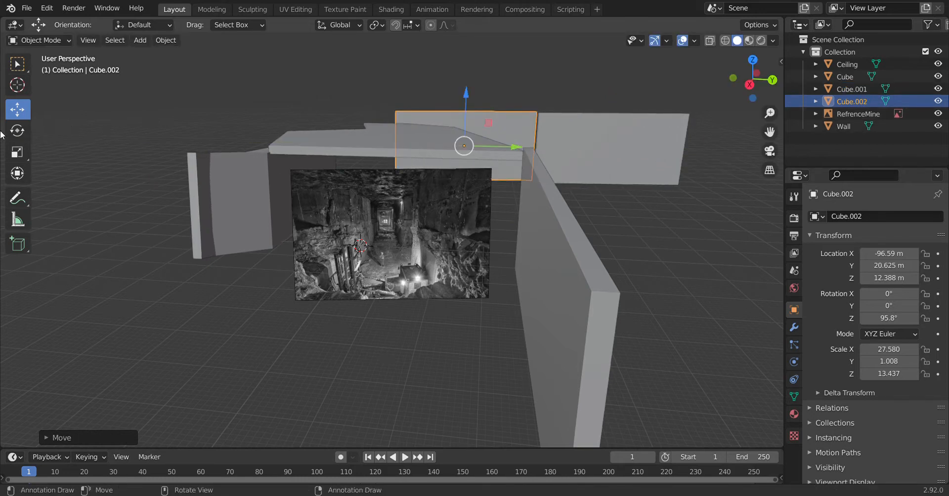
pyautogui.click(17, 131)
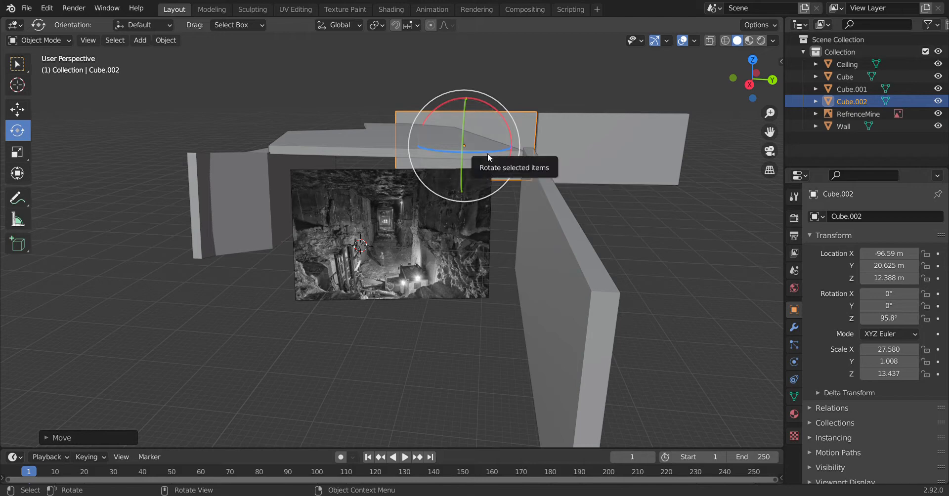
pyautogui.moveTo(487, 153); pyautogui.dragTo(457, 157)
# Position the new rear panel at about X -116.3 m, Y 45.5 m, beside the rear wall
pyautogui.click(17, 109)
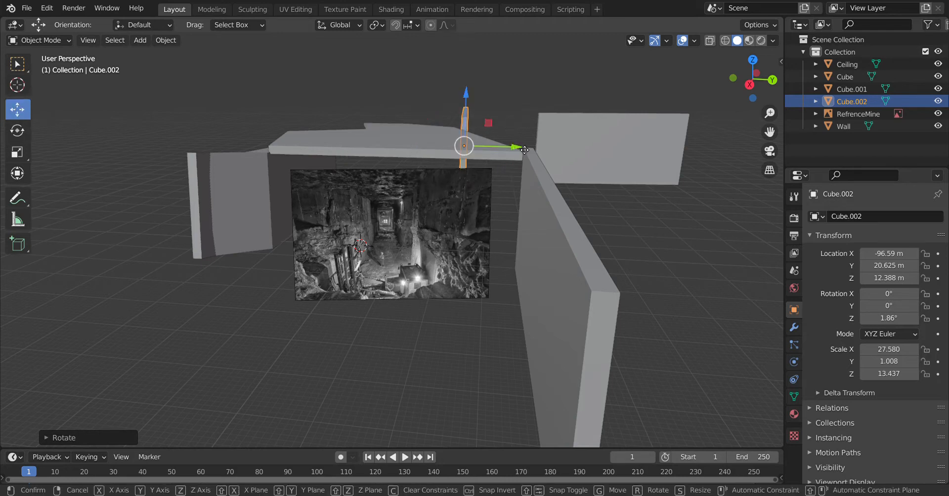
pyautogui.moveTo(524, 150); pyautogui.dragTo(583, 147)
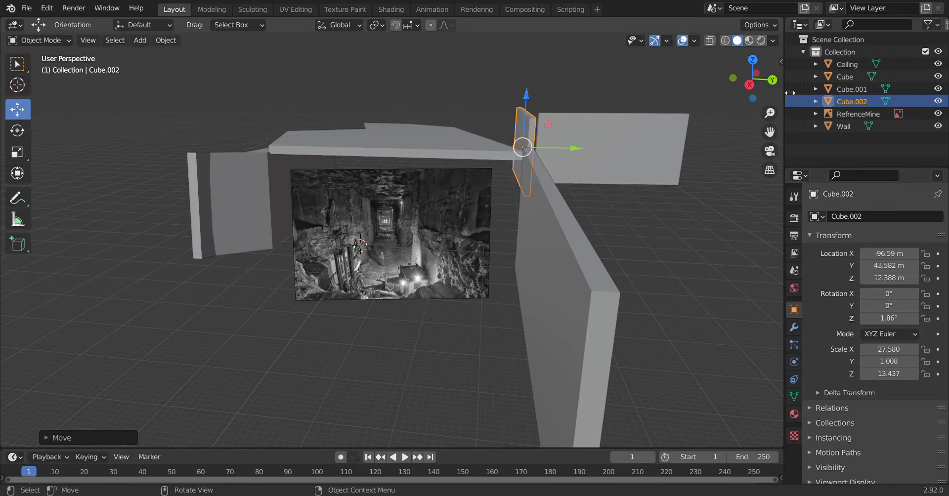
pyautogui.moveTo(744, 87); pyautogui.dragTo(808, 97)
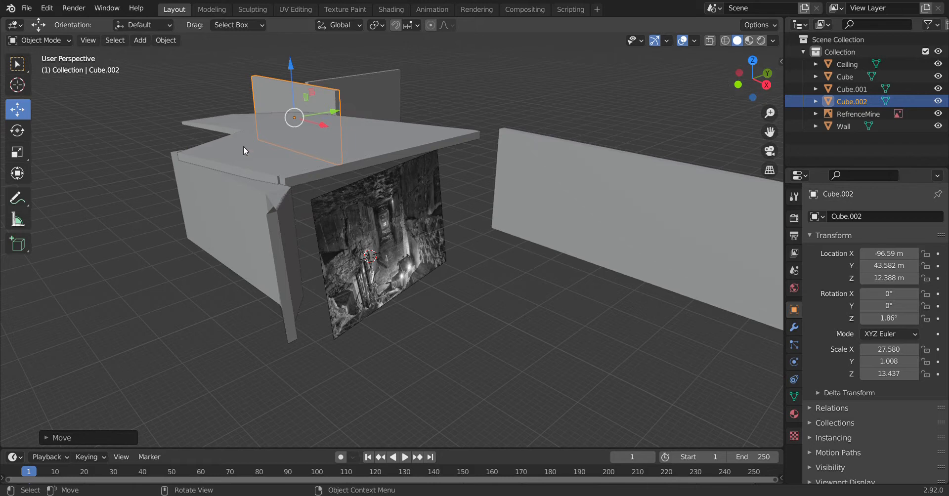
pyautogui.moveTo(322, 124); pyautogui.dragTo(311, 105)
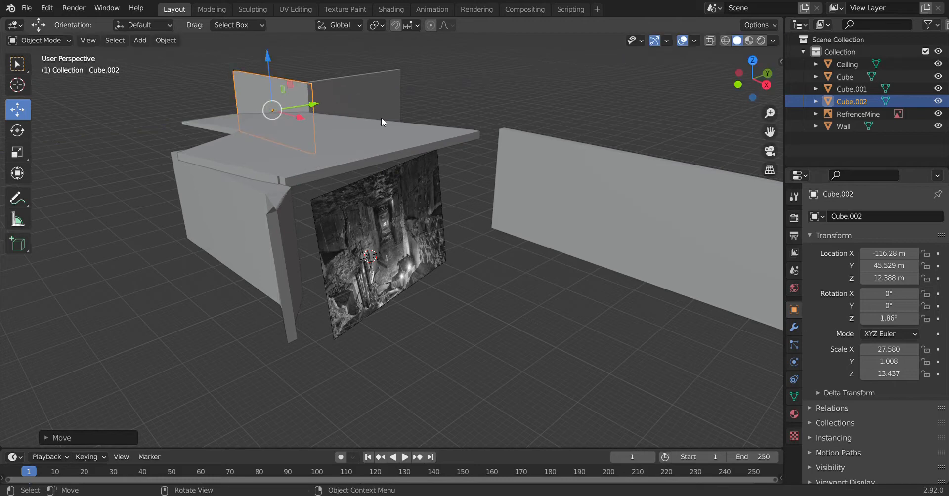
pyautogui.click(585, 85)
# Add a cube and move it to about X 49.2 m, Y -32.3 m, Z 11.1 m, in front of the existing left walls
pyautogui.moveTo(752, 79); pyautogui.dragTo(723, 80)
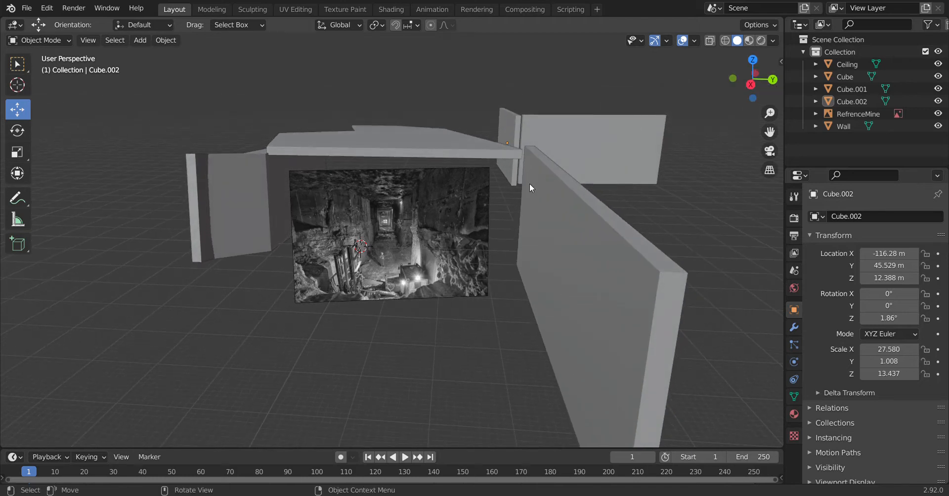
pyautogui.scroll(3, 453, 211)
pyautogui.scroll(-2, 453, 211)
pyautogui.hotkey('shift', 'a')
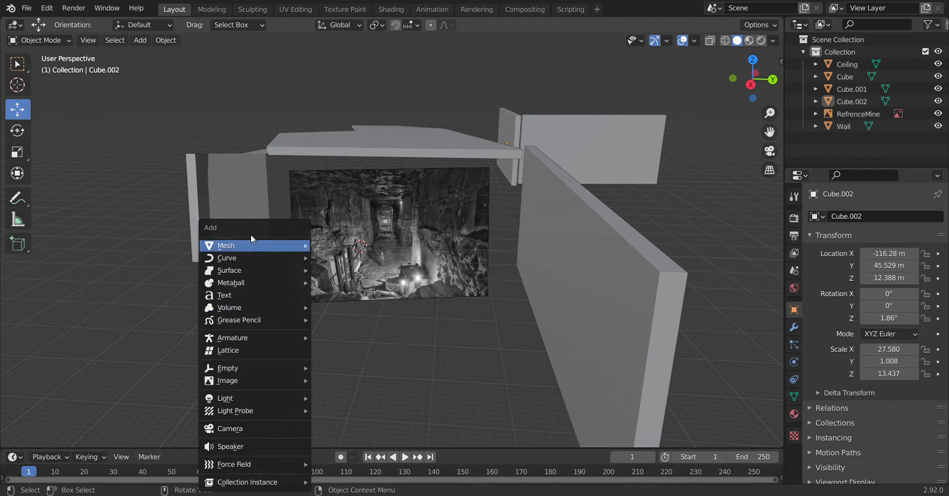
pyautogui.moveTo(250, 245)
pyautogui.click(324, 256)
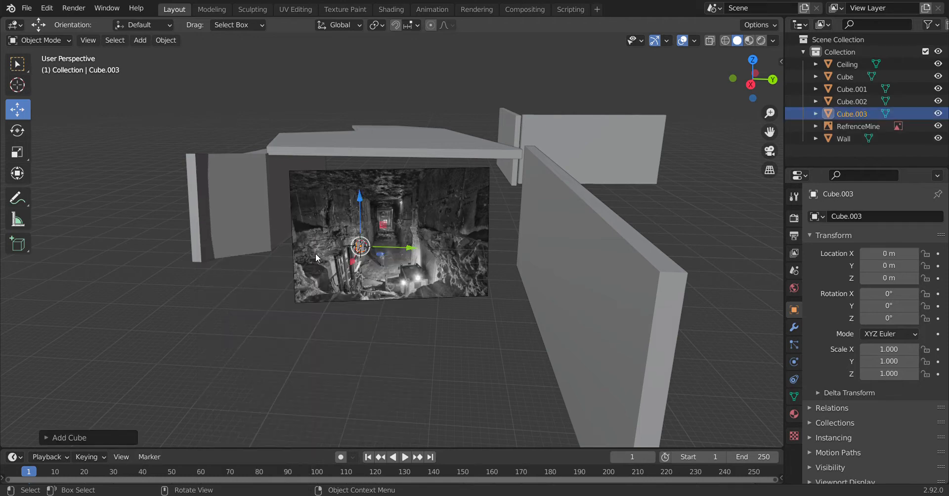
pyautogui.moveTo(355, 263); pyautogui.dragTo(167, 330)
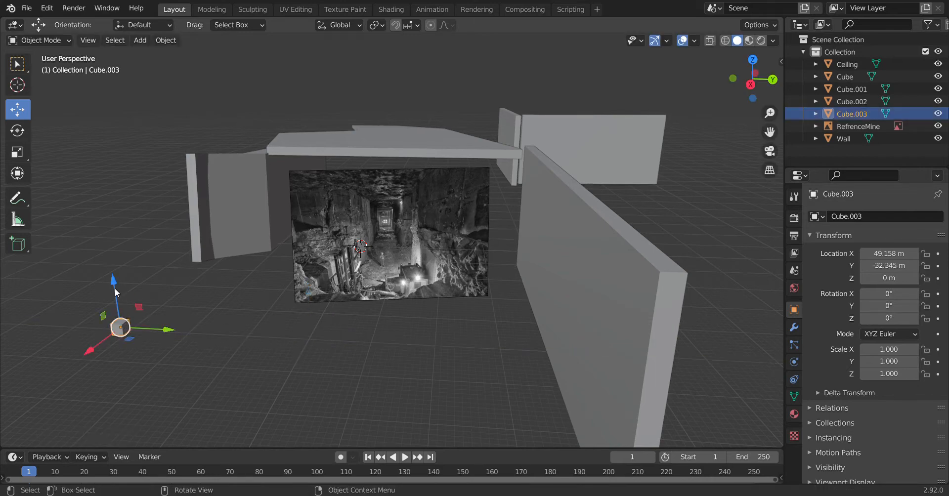
pyautogui.moveTo(115, 288); pyautogui.dragTo(109, 221)
# Stretch the new cube into a wall slab with a scale of about 12.3 along X and 6.9 along Z
pyautogui.press('s')
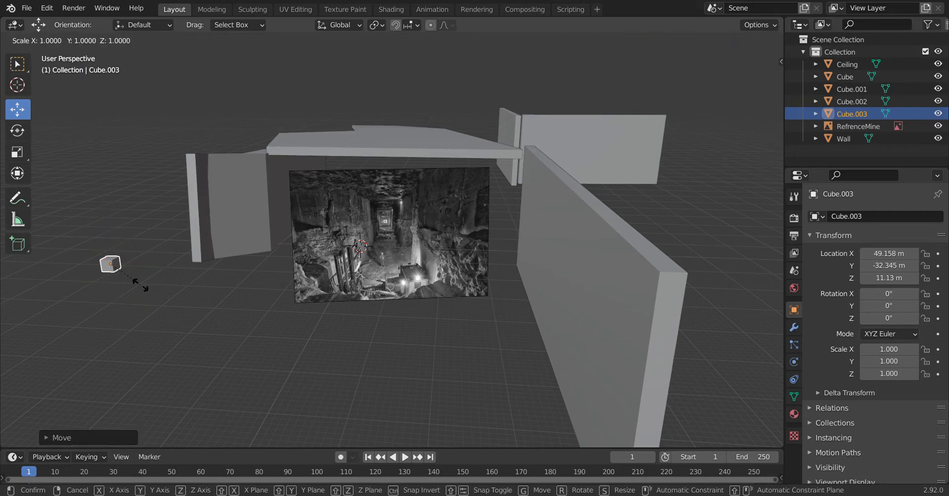
pyautogui.press('x')
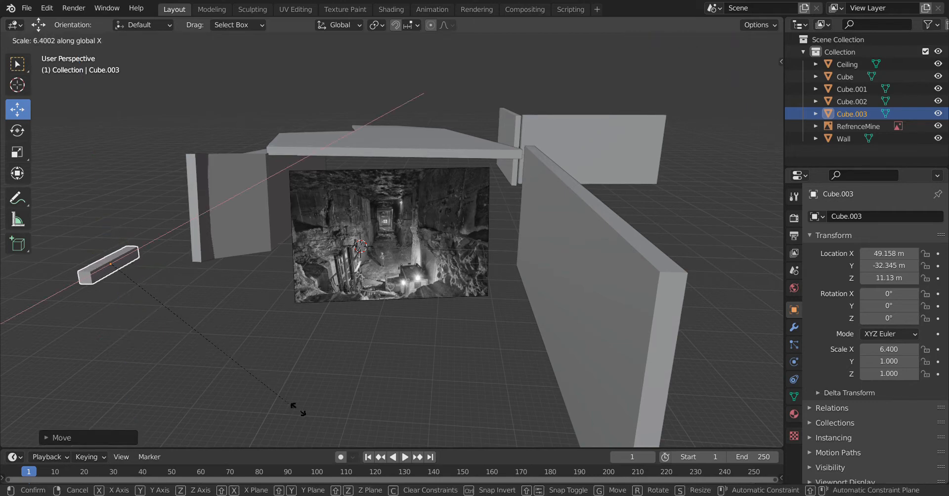
pyautogui.click(264, 380)
pyautogui.press('s')
pyautogui.press('x')
pyautogui.click(315, 434)
pyautogui.press('s')
pyautogui.press('z')
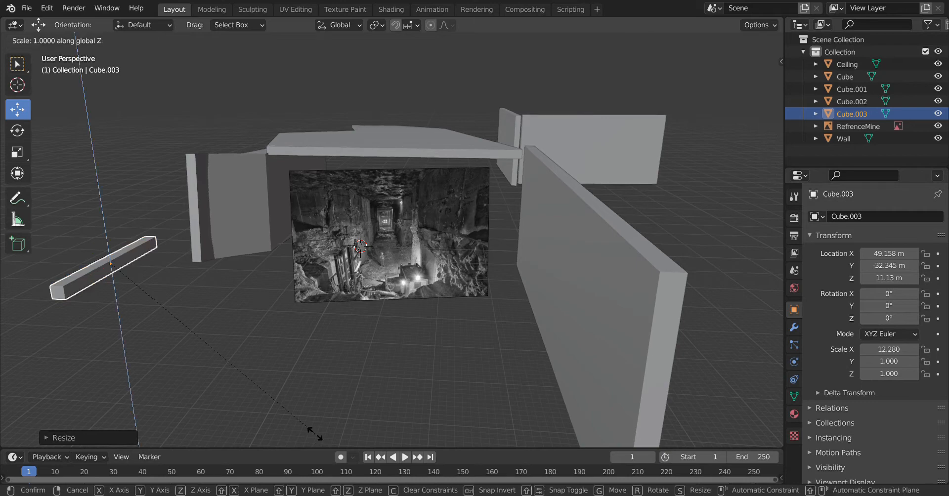
pyautogui.click(482, 146)
pyautogui.press('s')
pyautogui.press('z')
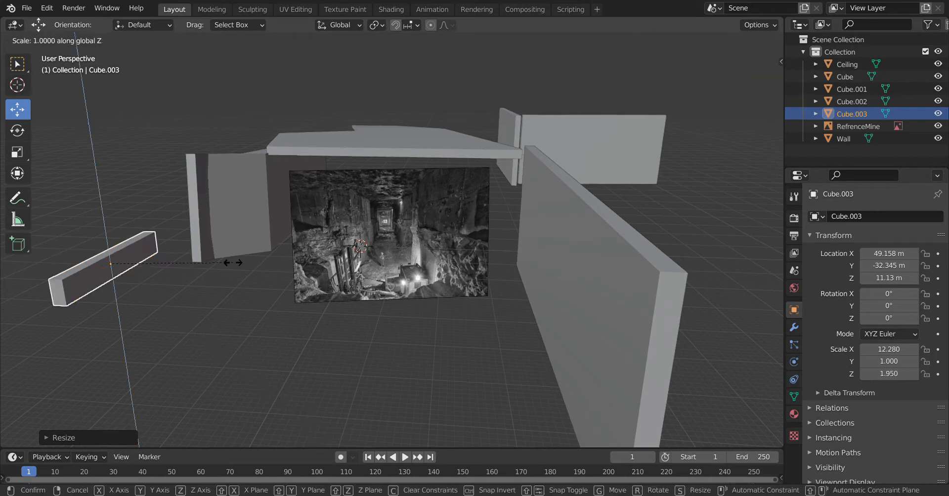
pyautogui.click(330, 208)
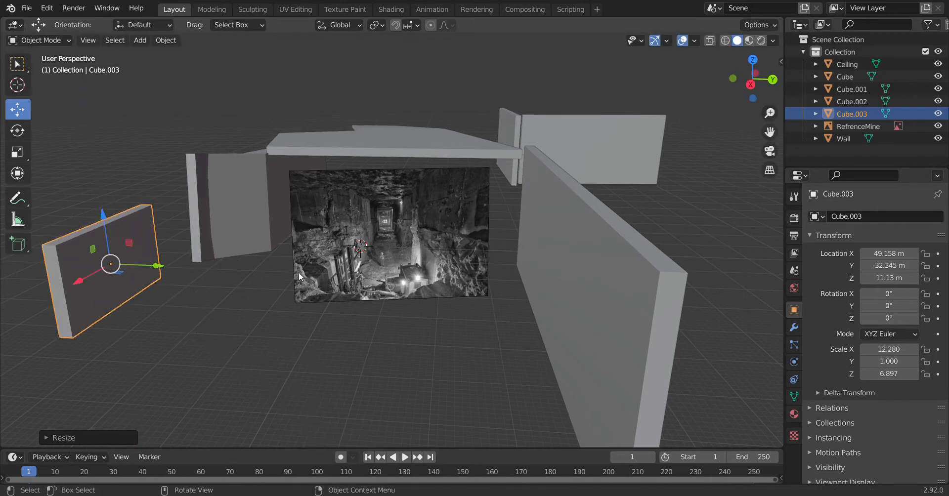
# Move the new wall slab to about Y -25.7 m, Z 15 m and rotate it about Z to about -35.1°
pyautogui.moveTo(102, 220); pyautogui.dragTo(99, 196)
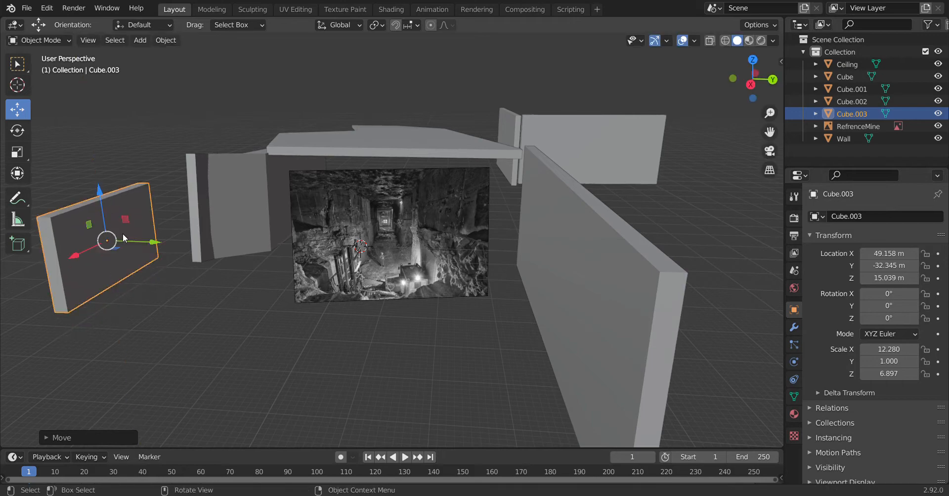
pyautogui.moveTo(141, 238); pyautogui.dragTo(129, 254)
pyautogui.click(18, 131)
pyautogui.click(85, 193)
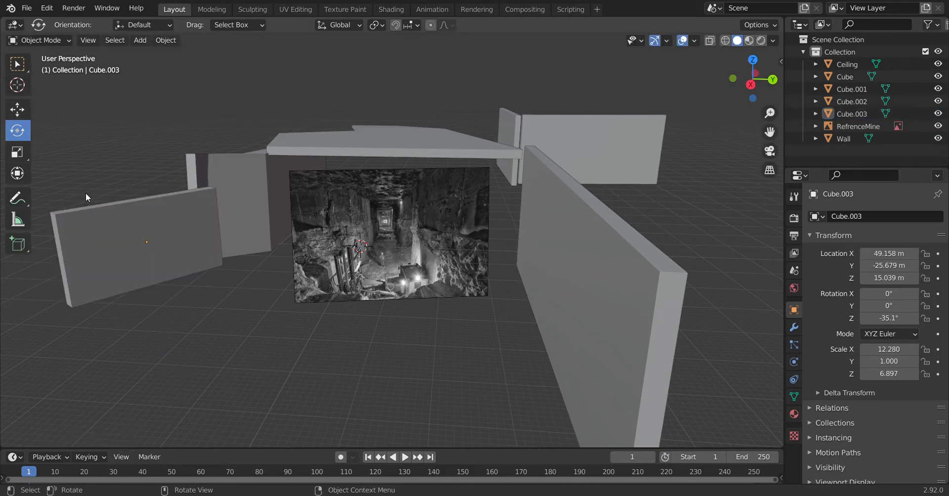
# Move the angled wall slab along Y to about -30.8 m so it meets the left wall's edge
pyautogui.click(25, 113)
pyautogui.click(147, 250)
pyautogui.moveTo(200, 243); pyautogui.dragTo(163, 243)
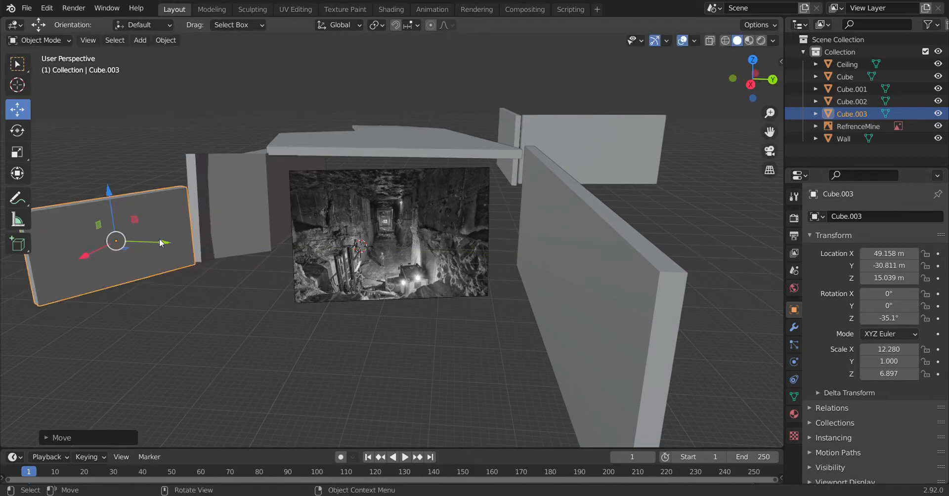
# Increase the angled wall slab's Z scale to about 9.84 and raise it to about Z 18.5 m
pyautogui.press('s')
pyautogui.press('z')
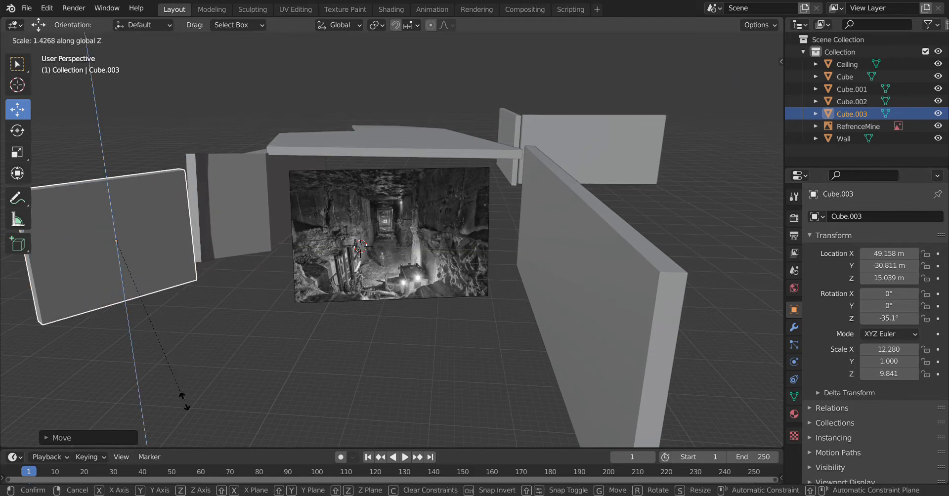
pyautogui.click(186, 396)
pyautogui.moveTo(111, 205)
pyautogui.mouseDown()
pyautogui.moveTo(109, 182)
pyautogui.moveTo(110, 198)
pyautogui.mouseUp()
pyautogui.scroll(-2, 164, 295)
pyautogui.scroll(2, 164, 294)
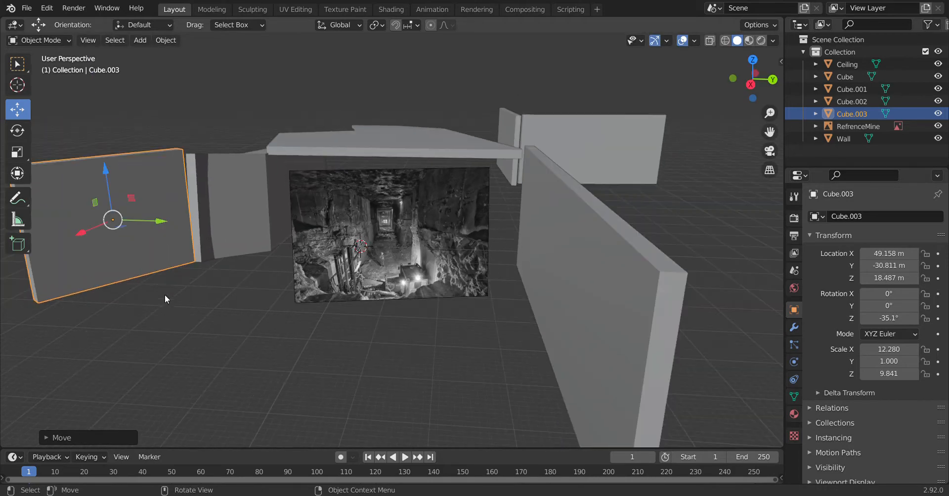
# Lower the angled wall slab to about Z 17.55 m and shift it along Y to about -31.3 m
pyautogui.moveTo(104, 171)
pyautogui.mouseDown()
pyautogui.moveTo(110, 194)
pyautogui.moveTo(111, 182)
pyautogui.mouseUp()
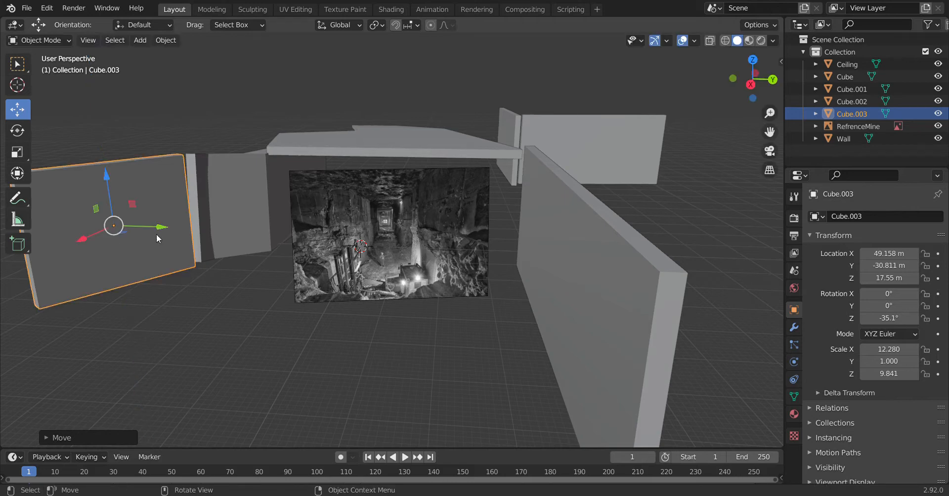
pyautogui.moveTo(156, 230); pyautogui.dragTo(142, 228)
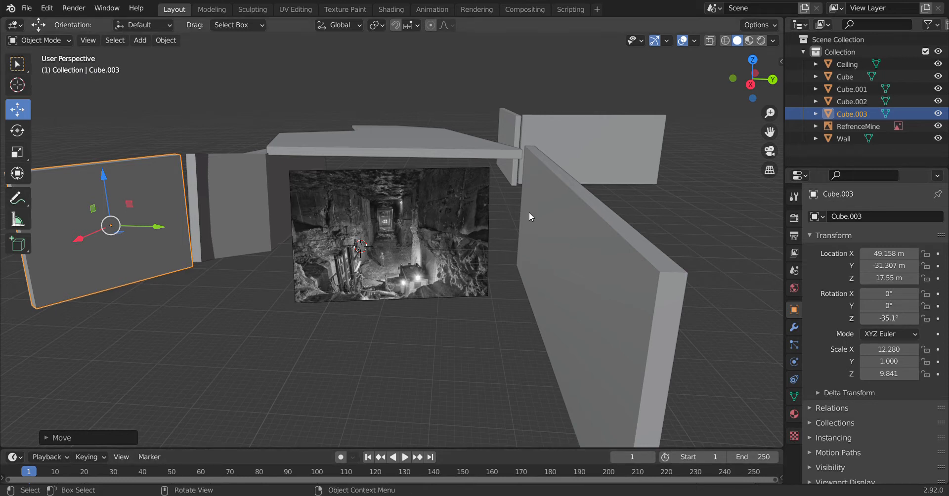
pyautogui.click(284, 343)
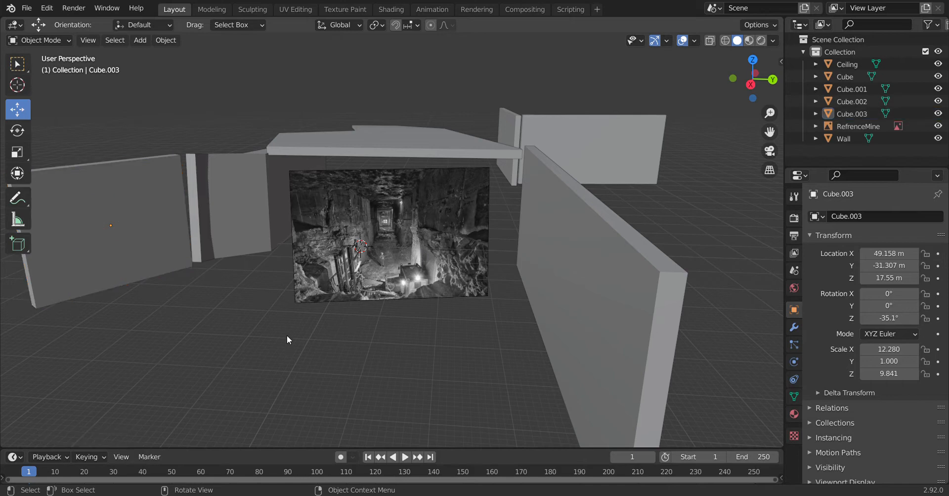
# Add a new cube and move it along X to about 75.7 m, in front of the reference image
pyautogui.scroll(-2, 286, 335)
pyautogui.scroll(3, 287, 335)
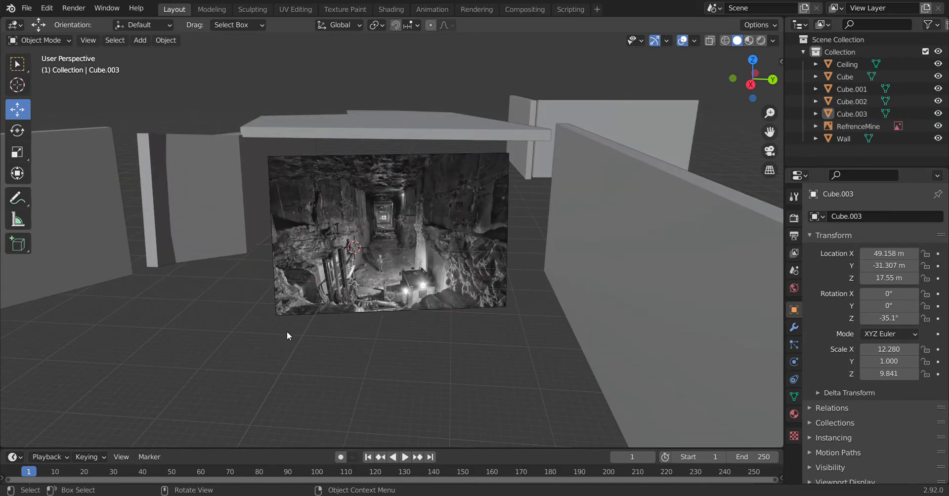
pyautogui.scroll(1, 287, 331)
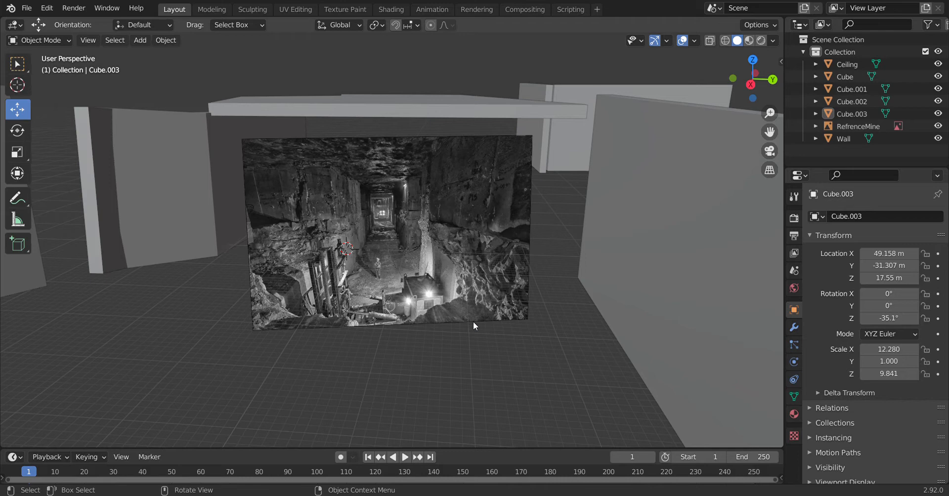
pyautogui.scroll(-4, 473, 322)
pyautogui.scroll(3, 472, 321)
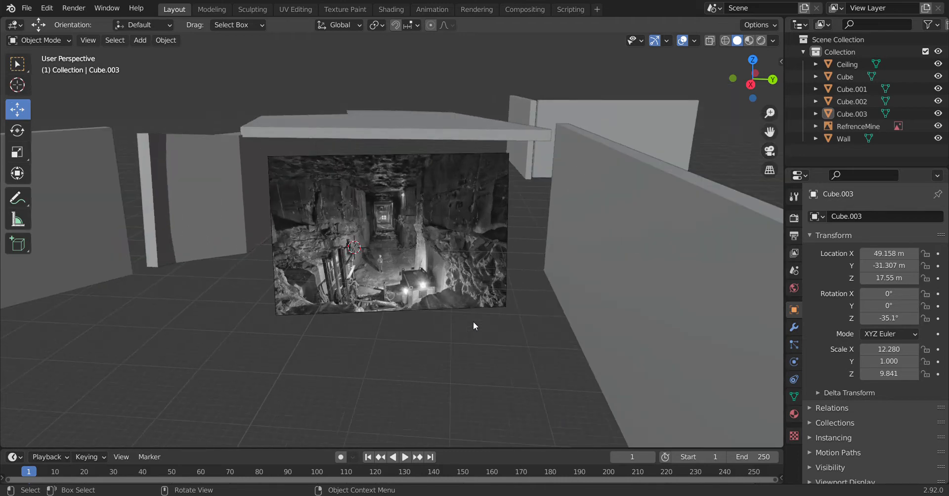
pyautogui.scroll(1, 473, 322)
pyautogui.scroll(-4, 473, 321)
pyautogui.click(141, 40)
pyautogui.moveTo(163, 51)
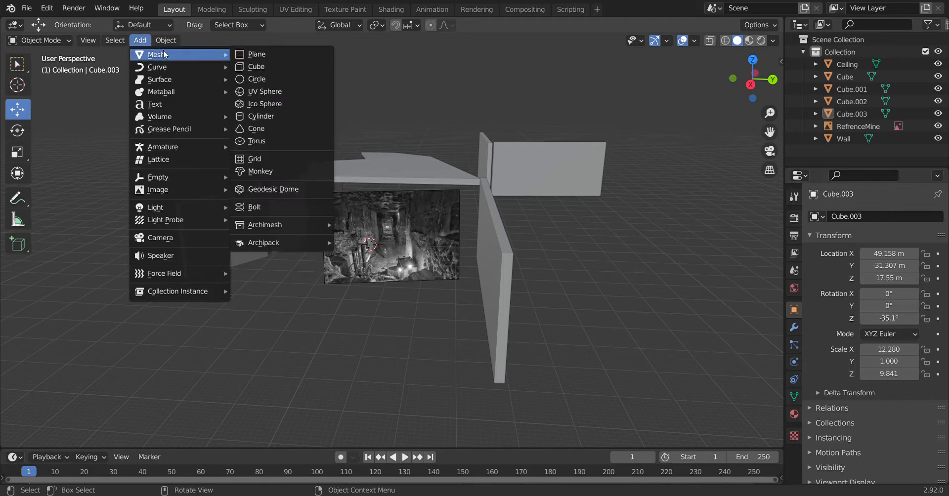
pyautogui.click(253, 69)
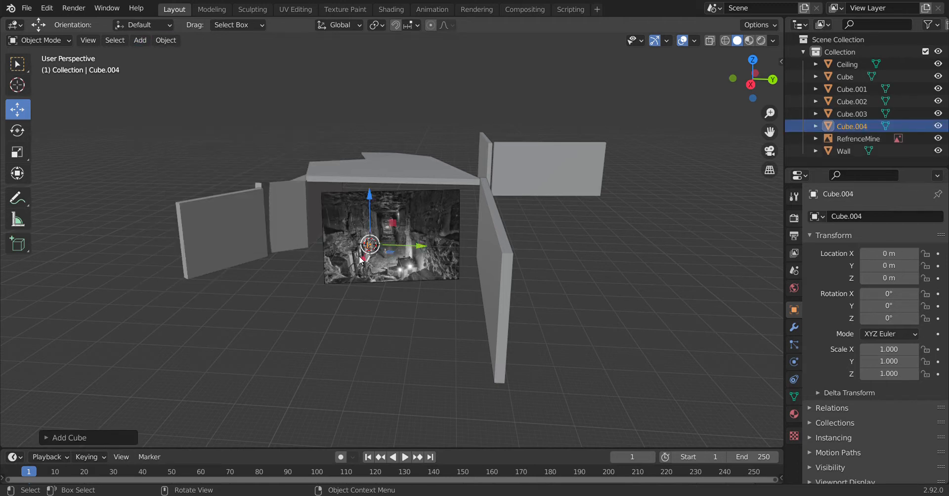
pyautogui.moveTo(361, 259); pyautogui.dragTo(245, 239)
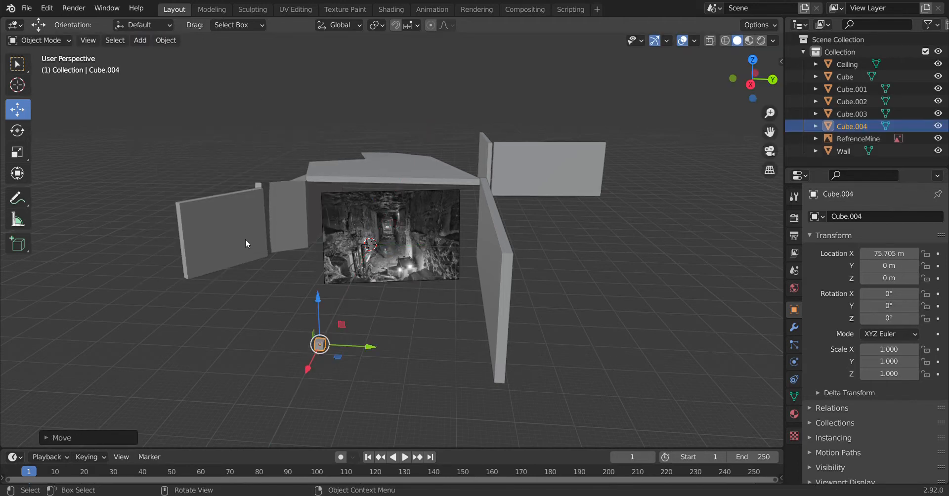
# Select all five wall slabs and raise them together until the far right wall sits at about Z 37.6 m
pyautogui.click(246, 239)
pyautogui.keyDown('shift'); pyautogui.click(282, 220); pyautogui.keyUp('shift')
pyautogui.keyDown('shift'); pyautogui.click(490, 224); pyautogui.keyUp('shift')
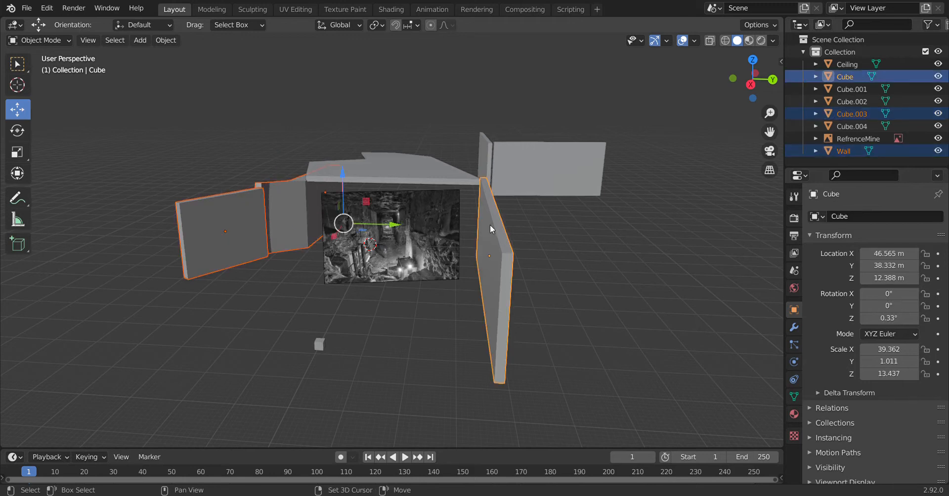
pyautogui.keyDown('shift'); pyautogui.click(517, 156); pyautogui.keyUp('shift')
pyautogui.keyDown('shift'); pyautogui.click(517, 156); pyautogui.keyUp('shift')
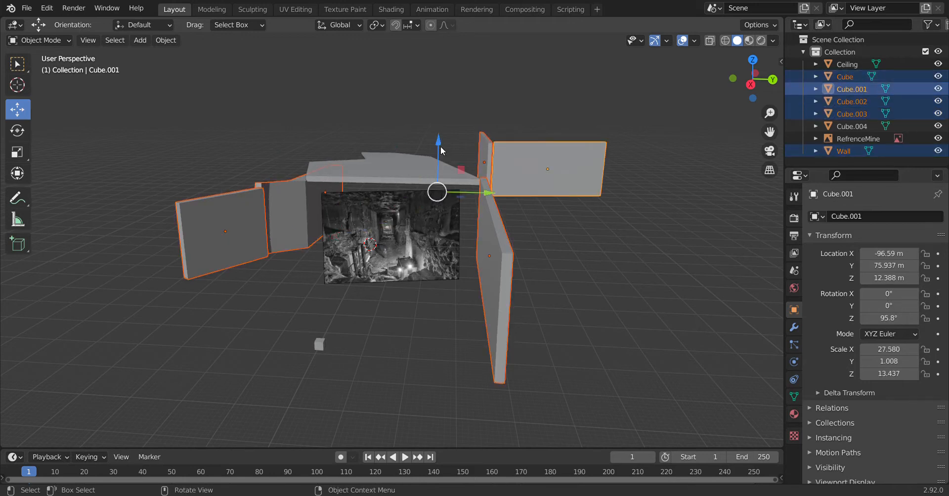
pyautogui.moveTo(441, 148); pyautogui.dragTo(451, 101)
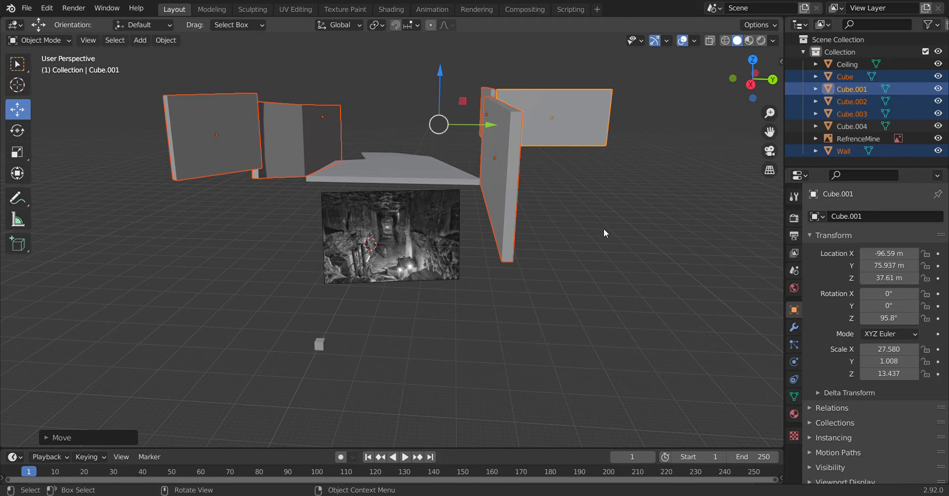
pyautogui.hotkey('ctrl', 'Tab')
pyautogui.click(635, 227)
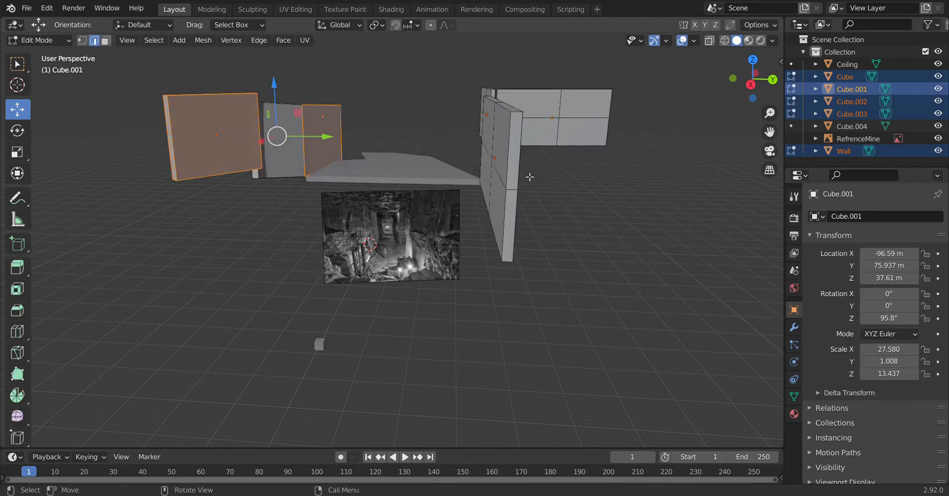
pyautogui.press('a')
pyautogui.moveTo(512, 133)
pyautogui.mouseDown()
pyautogui.moveTo(531, 133)
pyautogui.moveTo(512, 134)
pyautogui.mouseUp()
pyautogui.click(590, 208)
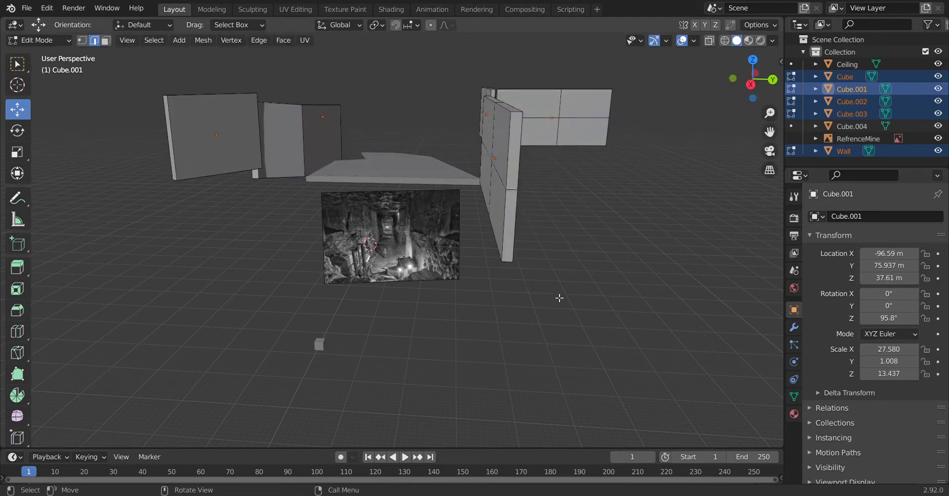
pyautogui.press('a')
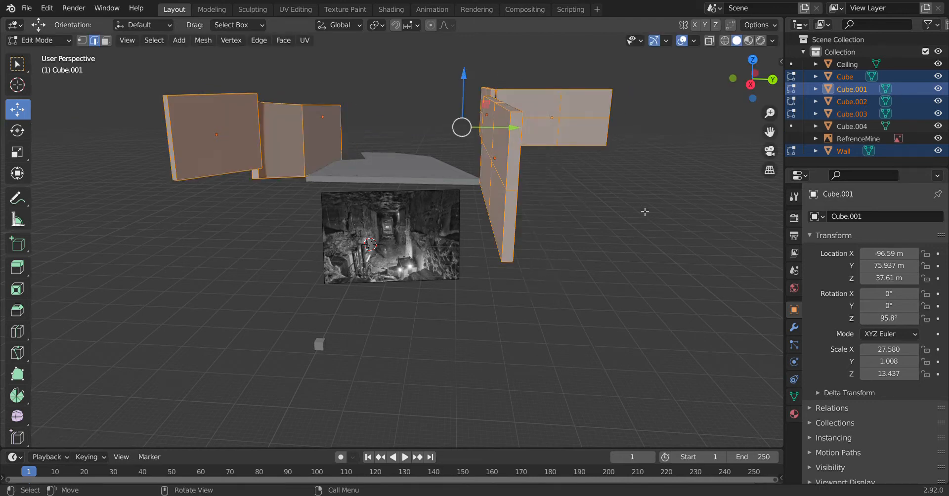
pyautogui.press('Tab')
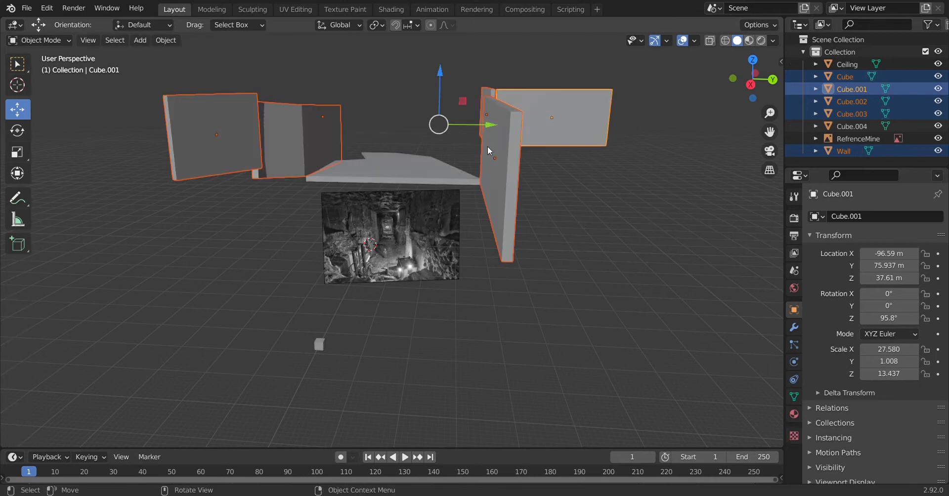
# Shift the selected wall slabs slightly along positive Y and raise the ceiling slab to about Z 59.9 m
pyautogui.moveTo(488, 129); pyautogui.dragTo(452, 132)
pyautogui.click(417, 152)
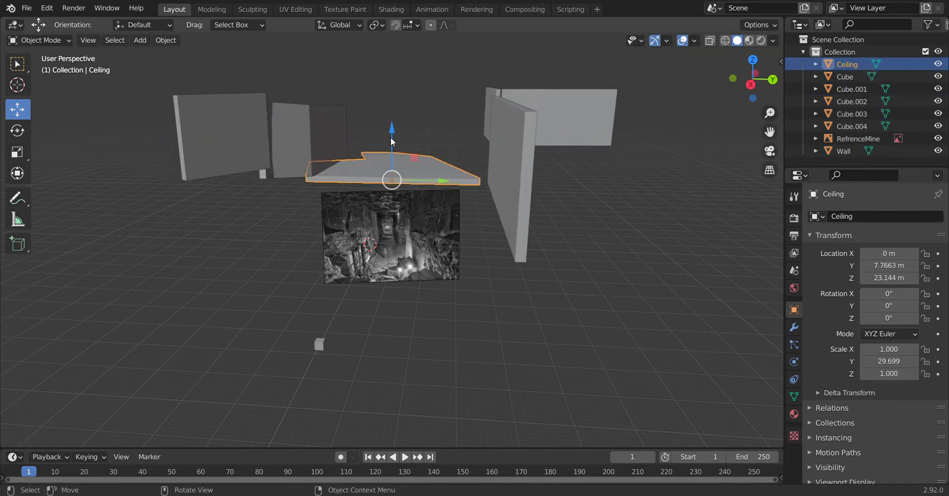
pyautogui.moveTo(391, 137); pyautogui.dragTo(410, 438)
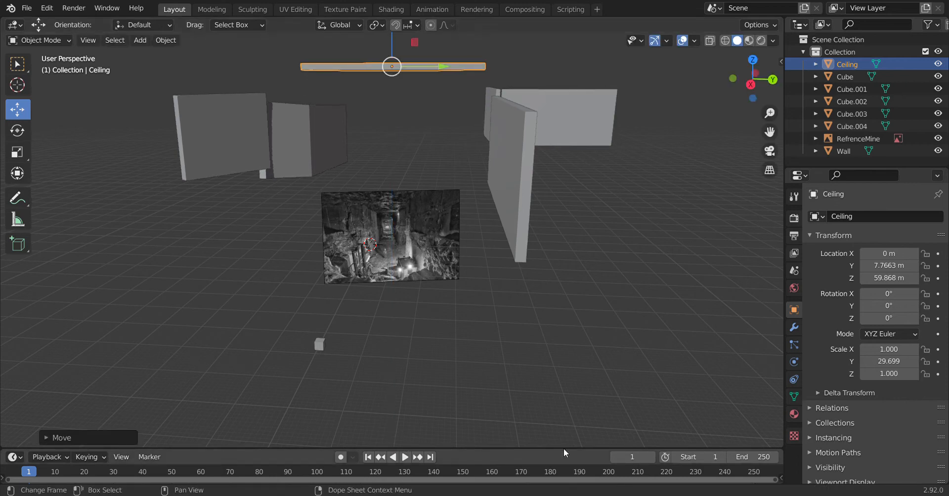
# Add a plane at the scene origin and enlarge it uniformly to a scale of about 6.39
pyautogui.scroll(2, 539, 272)
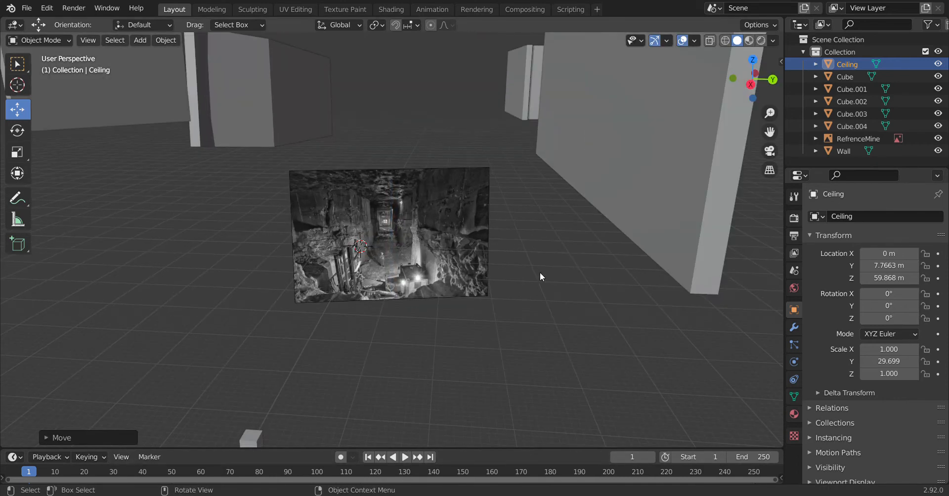
pyautogui.scroll(1, 540, 274)
pyautogui.scroll(4, 540, 273)
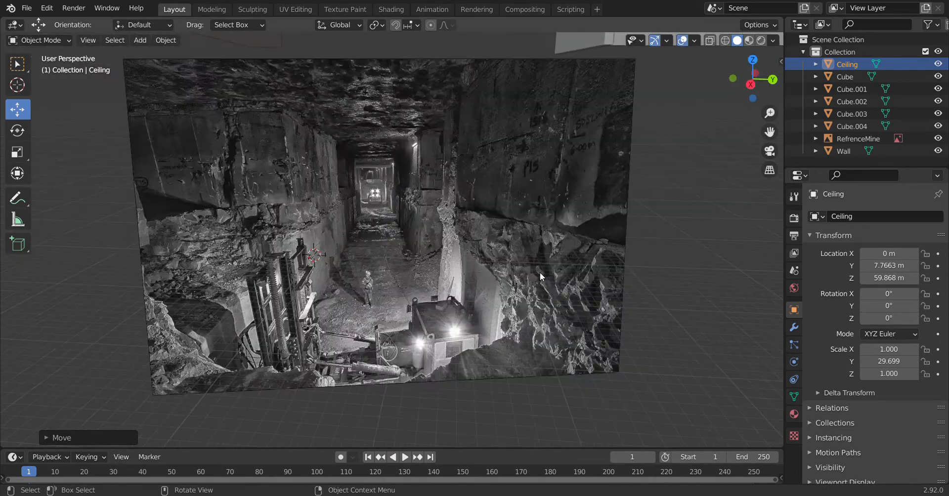
pyautogui.scroll(-3, 541, 273)
pyautogui.scroll(-5, 540, 272)
pyautogui.click(254, 79)
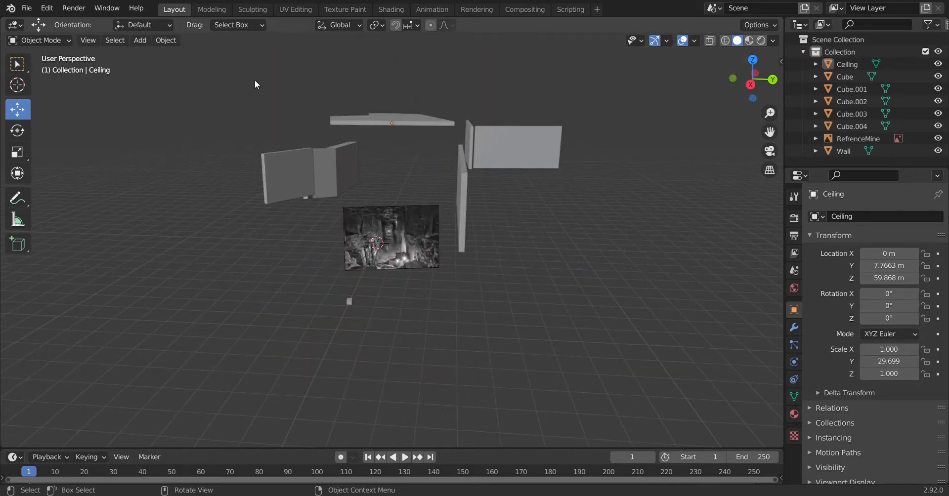
pyautogui.click(135, 42)
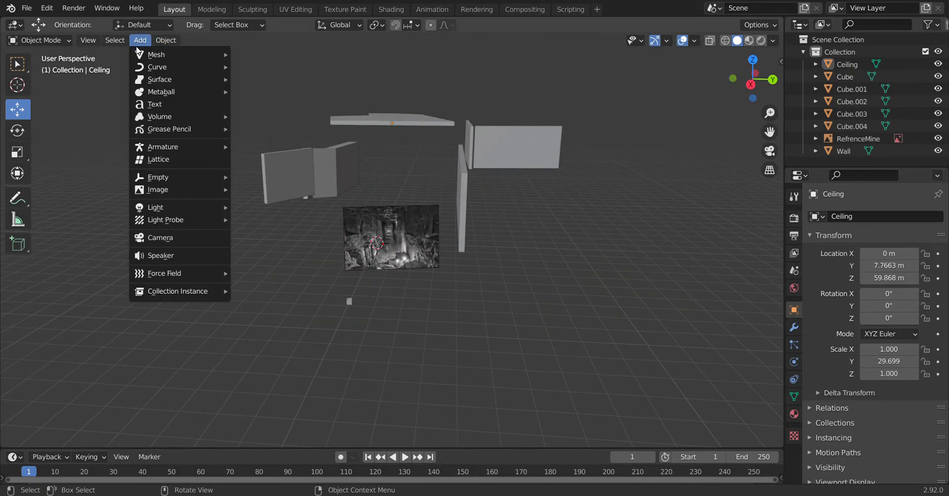
pyautogui.moveTo(227, 55)
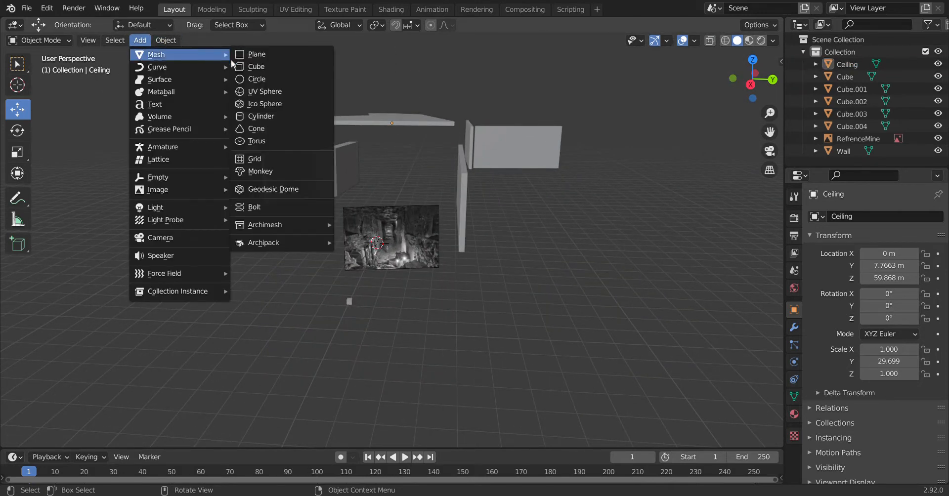
pyautogui.click(273, 56)
pyautogui.scroll(4, 432, 268)
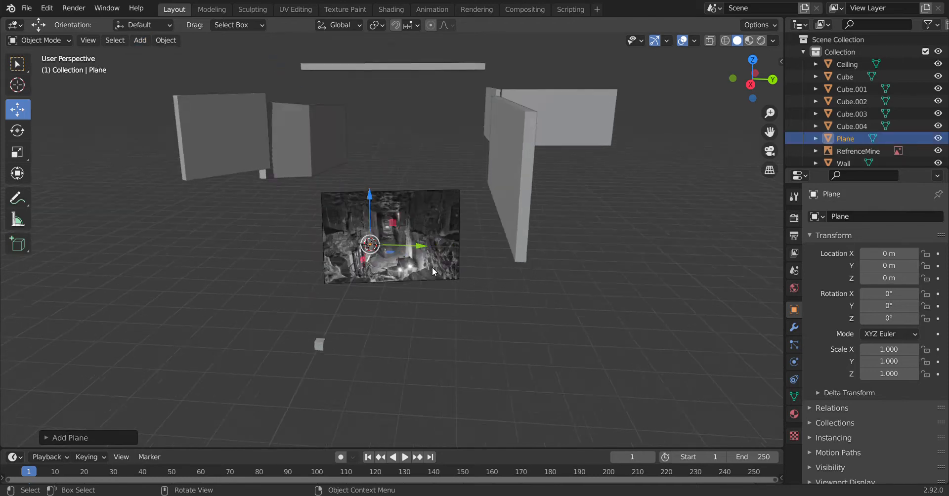
pyautogui.press('s')
pyautogui.click(354, 182)
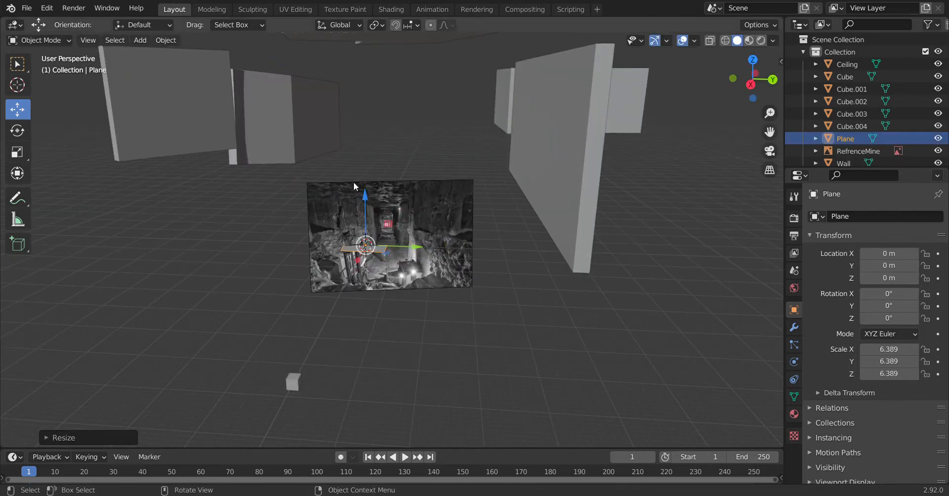
# Rename the new plane to Floor and enlarge it uniformly to a scale of about 20.76
pyautogui.doubleClick(858, 139)
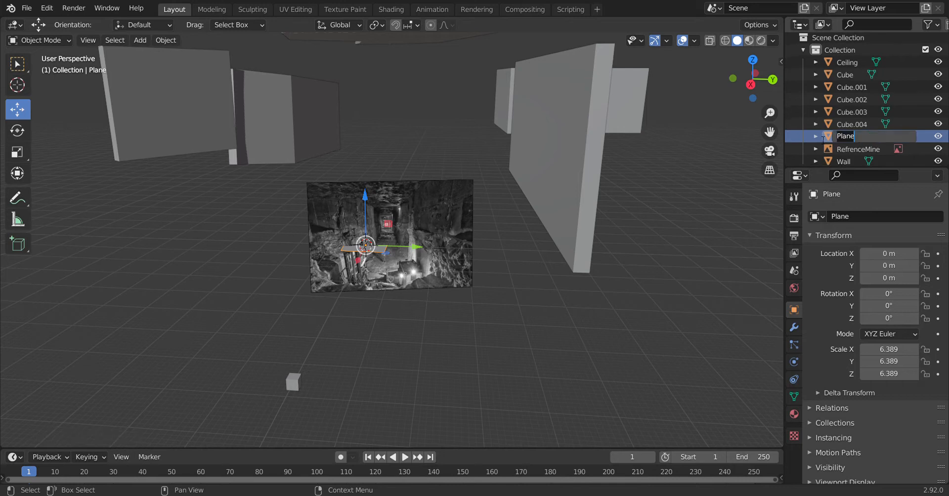
pyautogui.write('Floor')
pyautogui.press('Return')
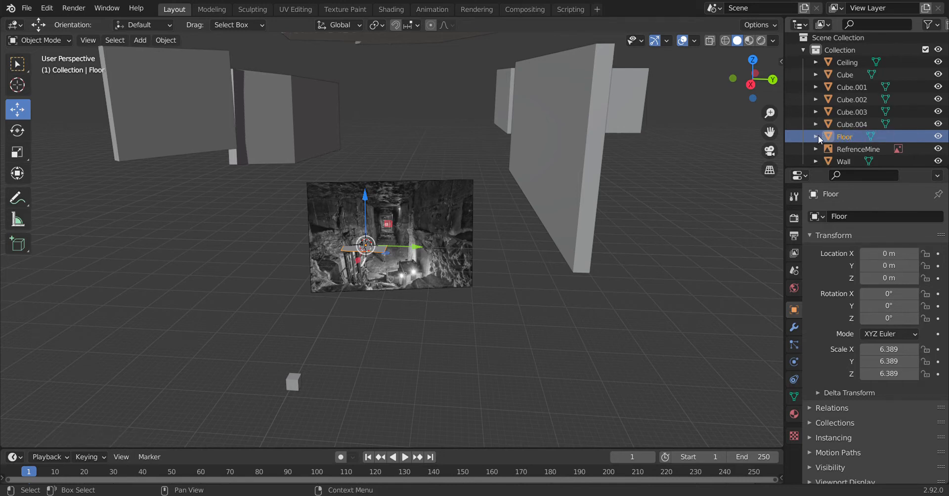
pyautogui.press('s')
pyautogui.click(702, 415)
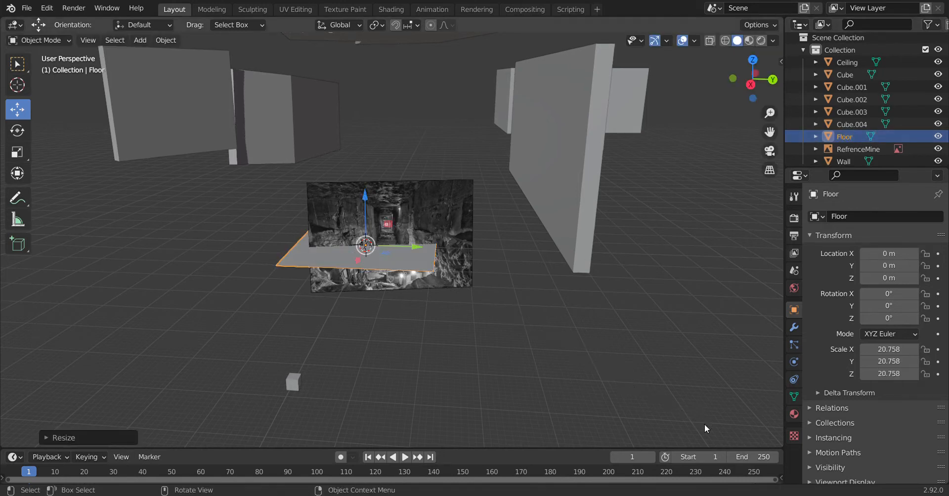
# Raise the mine reference image to about Z 39.4 m so it clears the floor plane
pyautogui.click(465, 203)
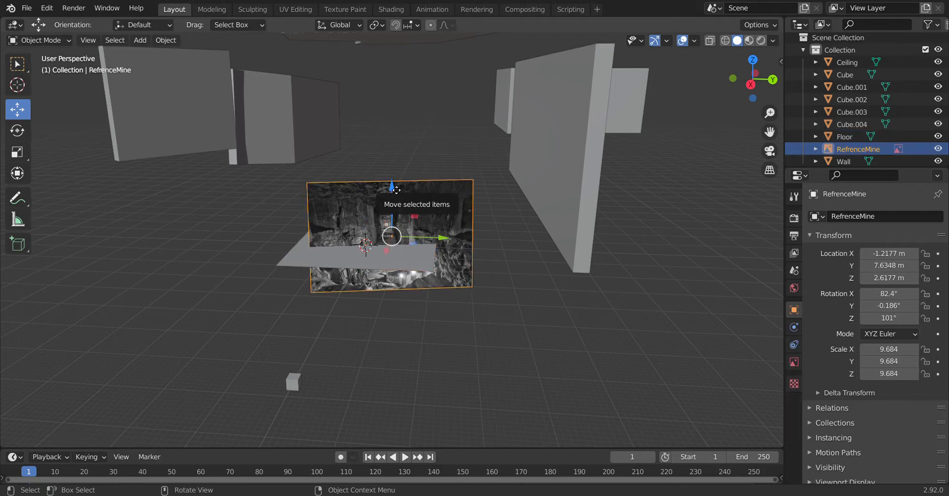
pyautogui.moveTo(395, 199); pyautogui.dragTo(398, 71)
pyautogui.scroll(2, 425, 244)
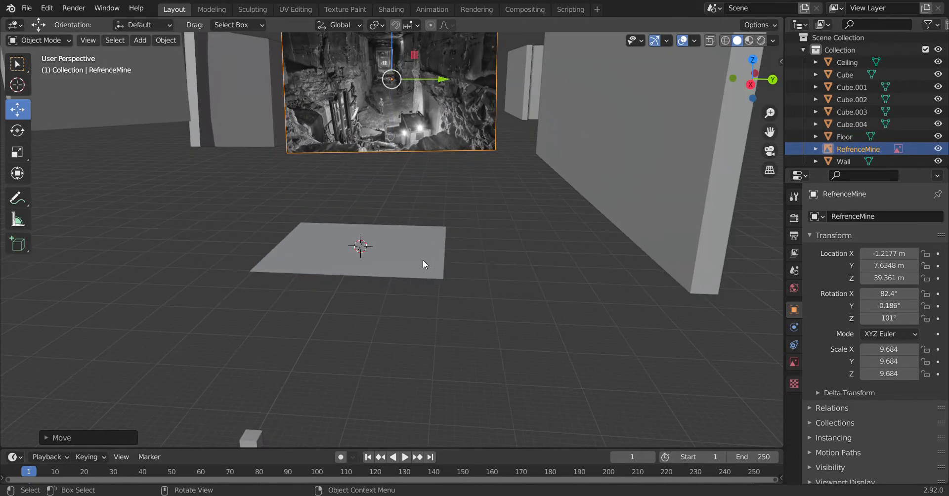
# Rotate the floor plane about Z to about -0.069° and move it along Y to about 7.95 m
pyautogui.click(422, 260)
pyautogui.click(18, 130)
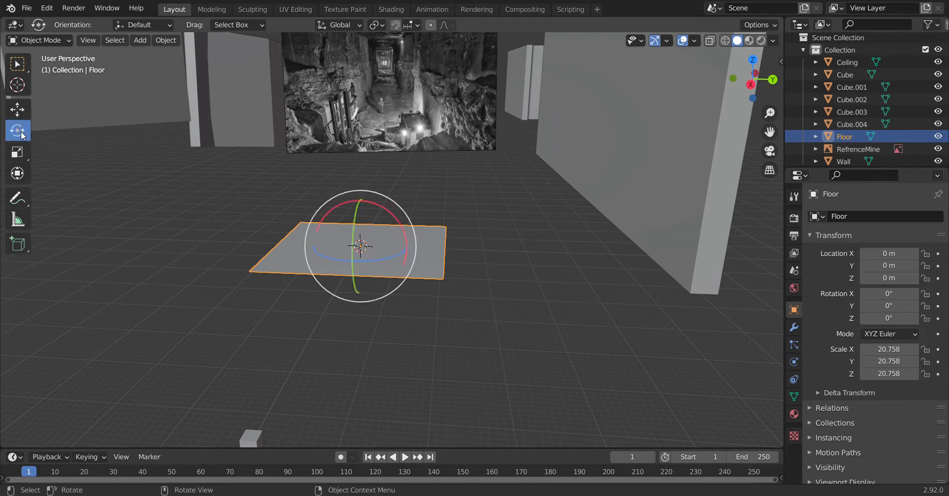
pyautogui.moveTo(374, 260); pyautogui.dragTo(428, 250)
pyautogui.click(28, 109)
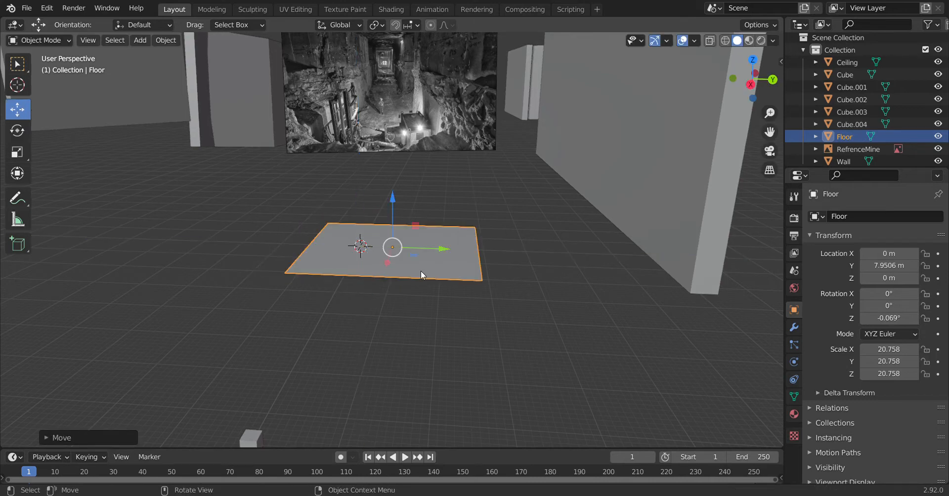
# Stretch the floor plane into a long strip, scaling it to about 103.81 along X and about 31.66 along Y
pyautogui.press('s')
pyautogui.press('z')
pyautogui.press('x')
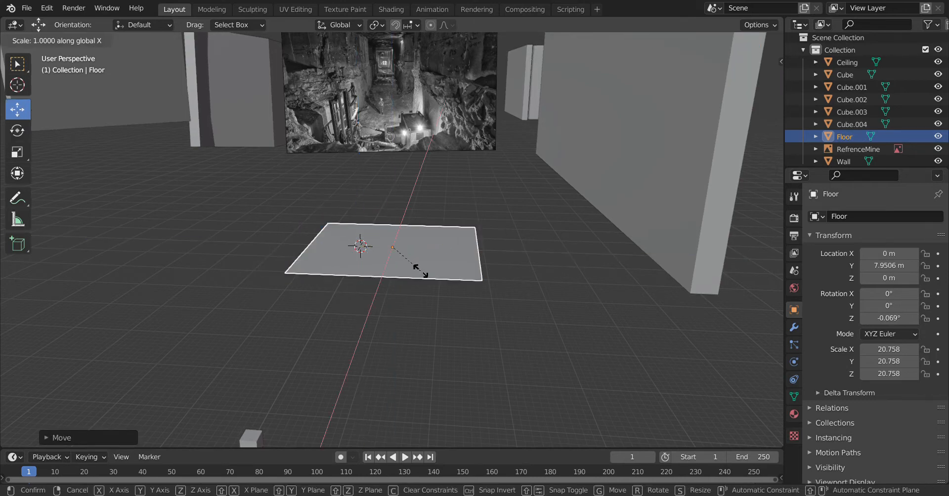
pyautogui.click(457, 420)
pyautogui.press('s')
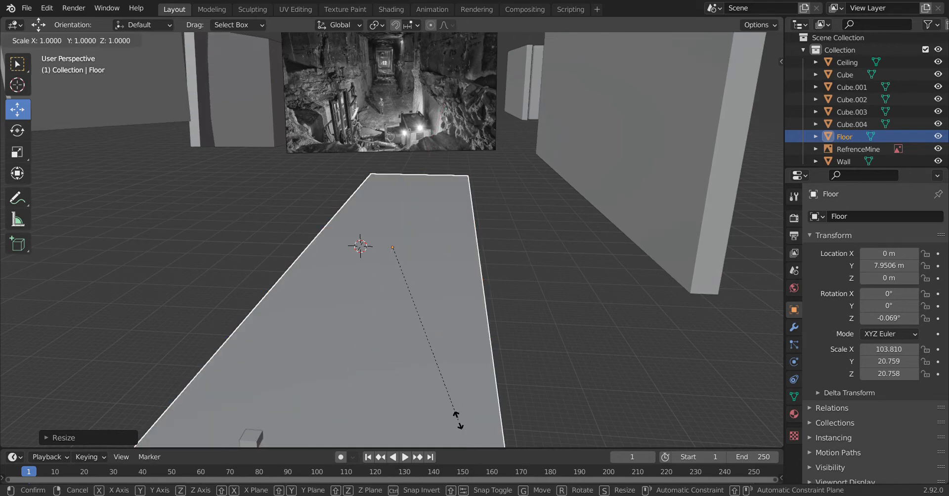
pyautogui.press('y')
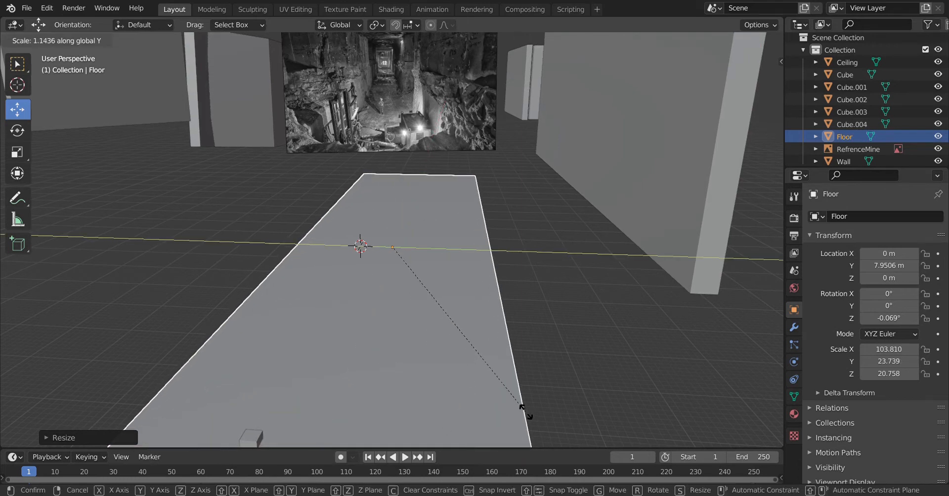
pyautogui.click(622, 380)
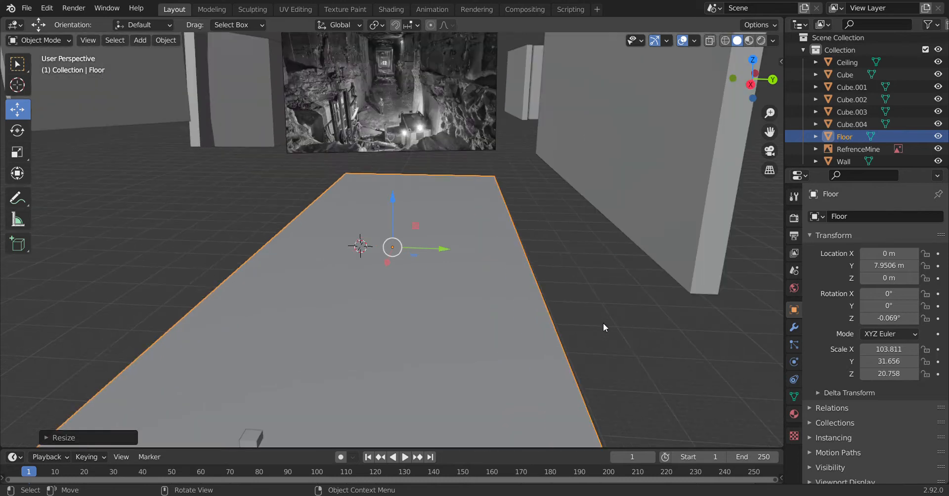
# In Edit Mode, extrude the floor's short edge at the negative X end outward to start a new floor section
pyautogui.hotkey('ctrl', 'Tab')
pyautogui.click(687, 320)
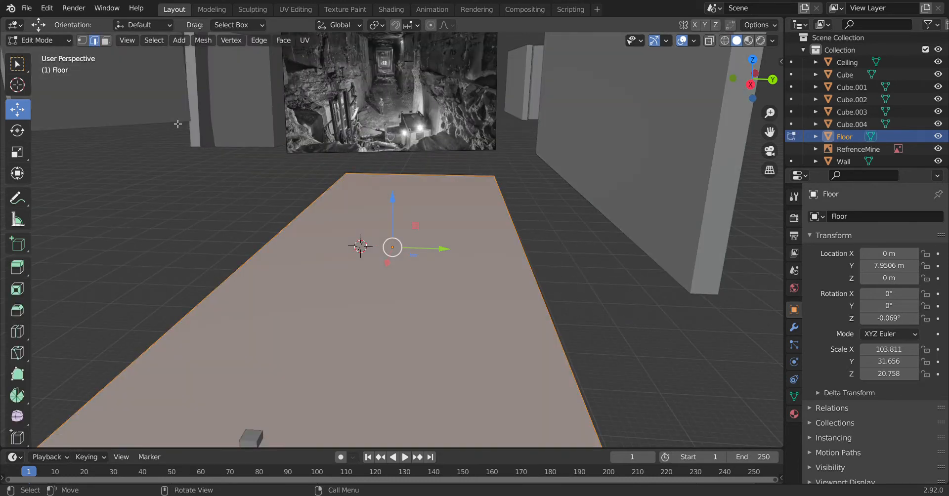
pyautogui.moveTo(756, 81); pyautogui.dragTo(335, 224)
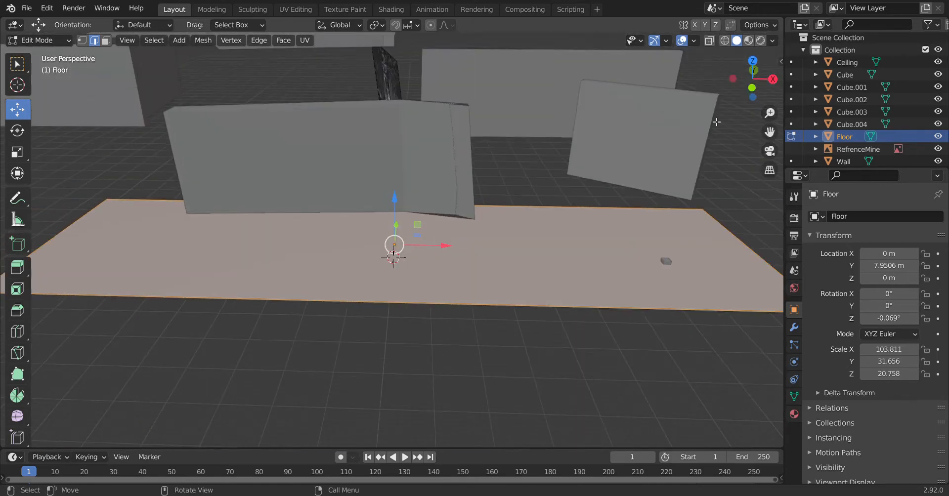
pyautogui.moveTo(770, 132); pyautogui.dragTo(519, 153)
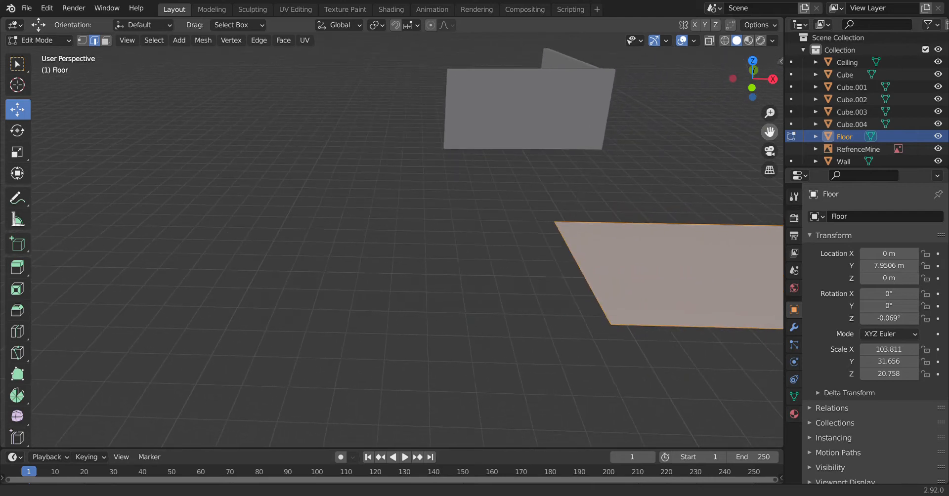
pyautogui.click(600, 295)
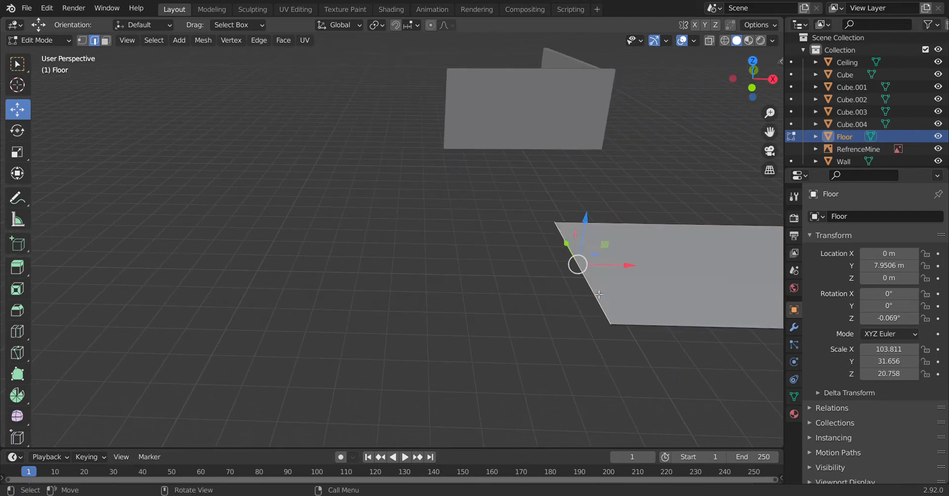
pyautogui.scroll(-2, 600, 294)
pyautogui.scroll(-1, 599, 295)
pyautogui.scroll(1, 599, 294)
pyautogui.press('g')
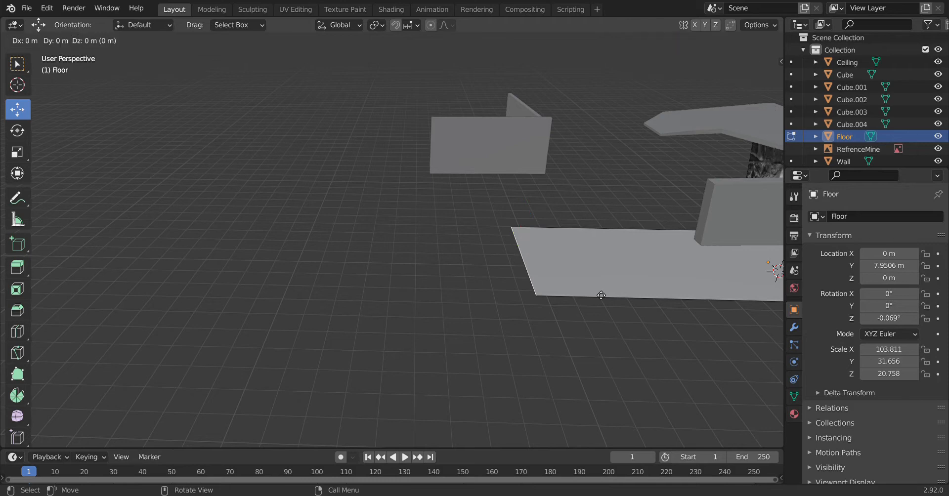
pyautogui.click(599, 294)
pyautogui.moveTo(564, 260); pyautogui.dragTo(474, 257)
# Pull the extruded end edge of the floor farther out in the negative X direction to lengthen the new section
pyautogui.moveTo(764, 82); pyautogui.dragTo(565, 173)
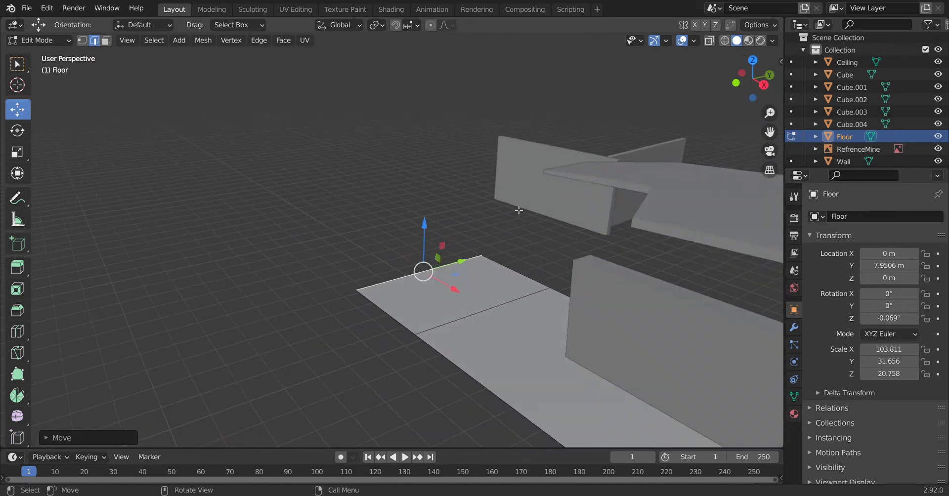
pyautogui.moveTo(453, 288); pyautogui.dragTo(334, 230)
pyautogui.rightClick(414, 264)
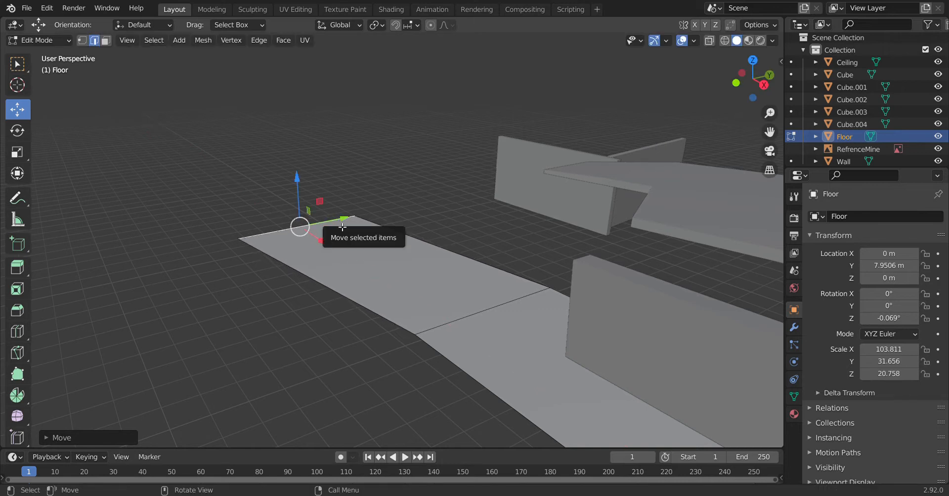
pyautogui.moveTo(344, 220); pyautogui.dragTo(273, 208)
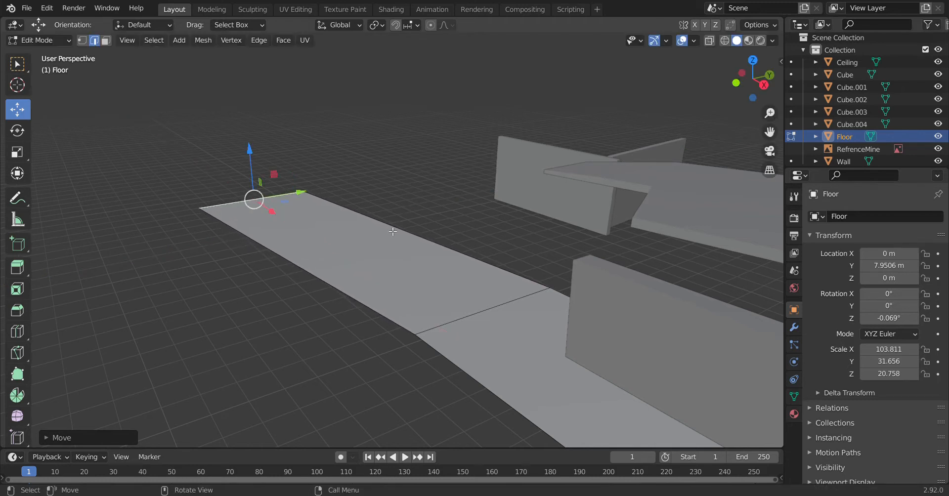
# Scale the floor's far end edge down to roughly half its width for a tapered section, and return to Object Mode
pyautogui.press('s')
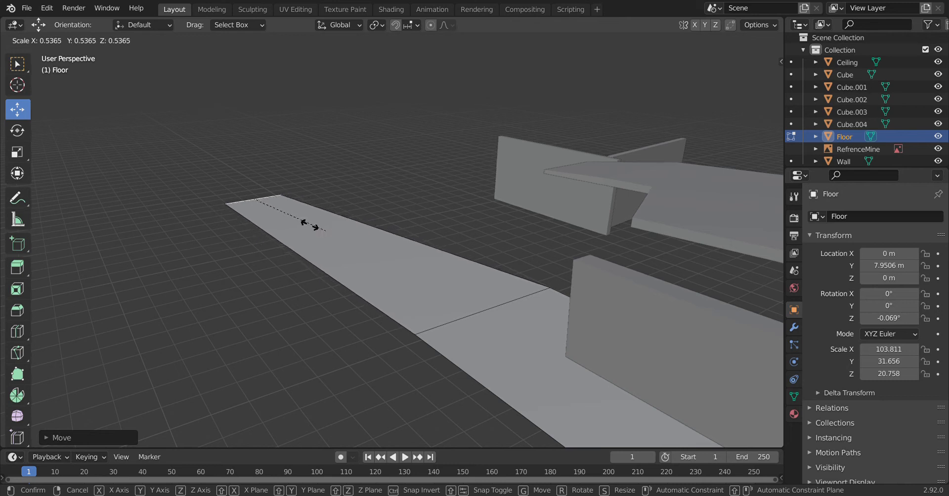
pyautogui.click(324, 227)
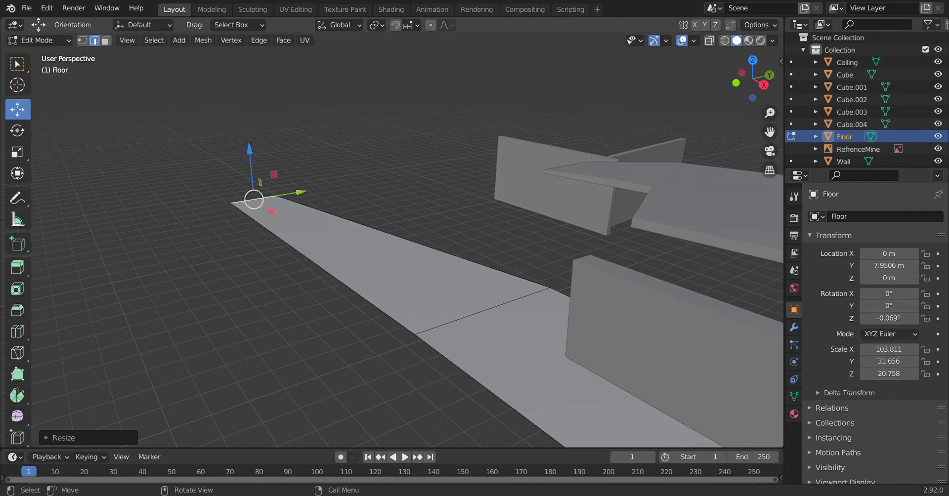
pyautogui.press('s')
pyautogui.click(312, 230)
pyautogui.press('Tab')
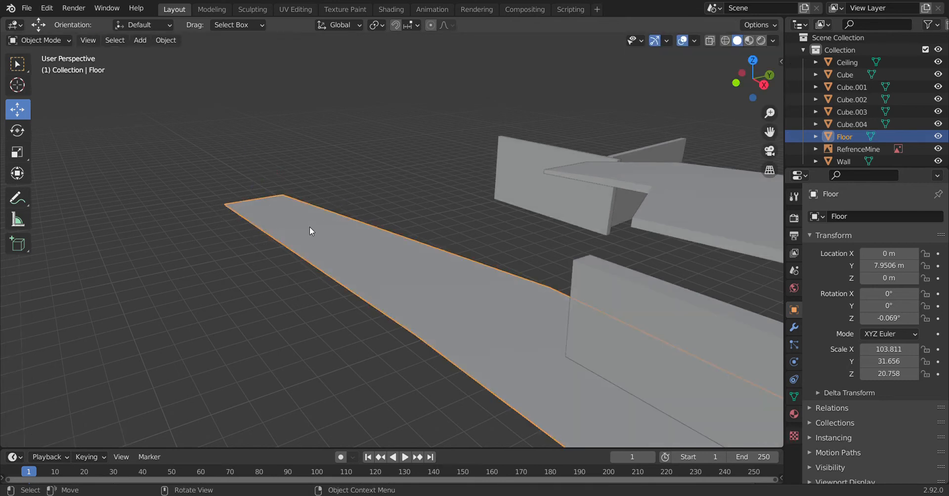
# Delete the unused small cube, Cube.004, from the scene collection
pyautogui.scroll(-2, 434, 216)
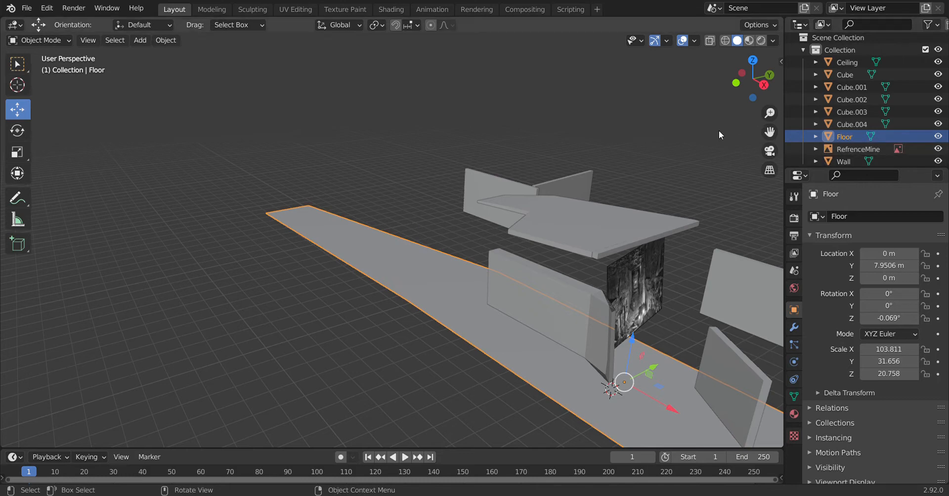
pyautogui.moveTo(760, 90); pyautogui.dragTo(766, 107)
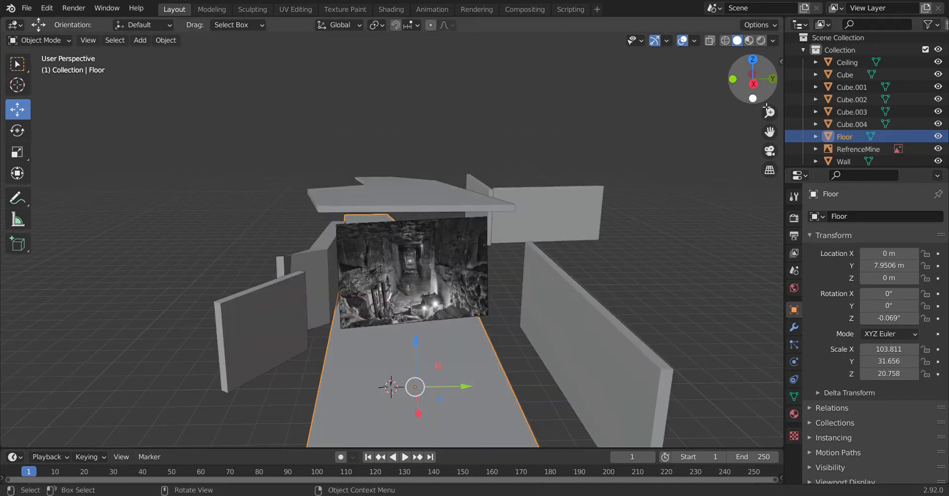
pyautogui.click(840, 126)
pyautogui.scroll(-4, 685, 209)
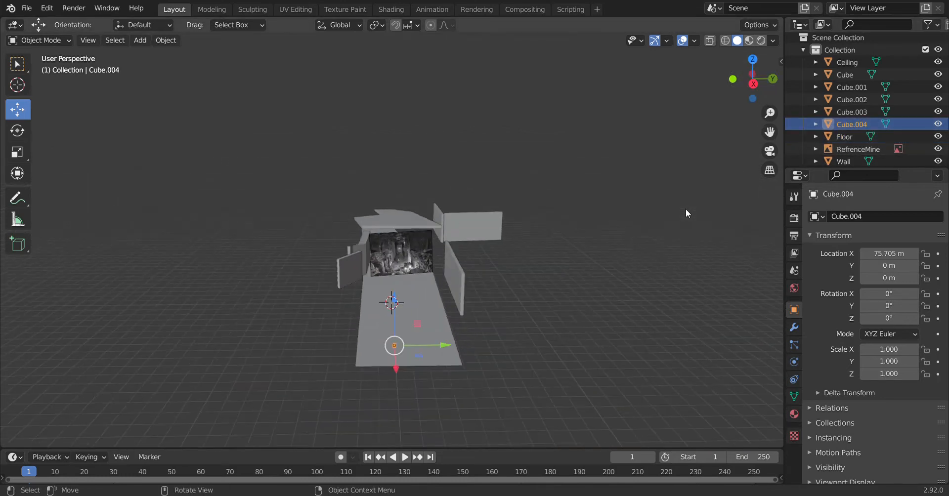
pyautogui.scroll(3, 686, 209)
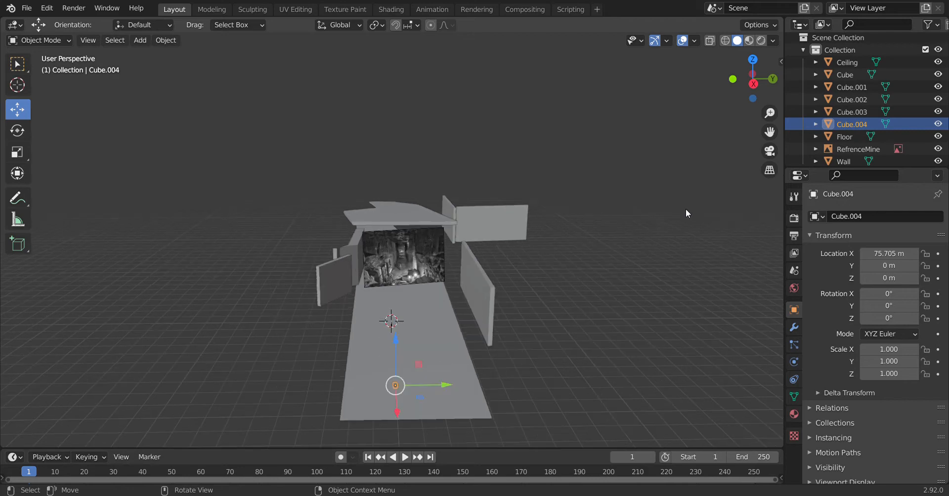
pyautogui.rightClick(854, 125)
pyautogui.click(836, 157)
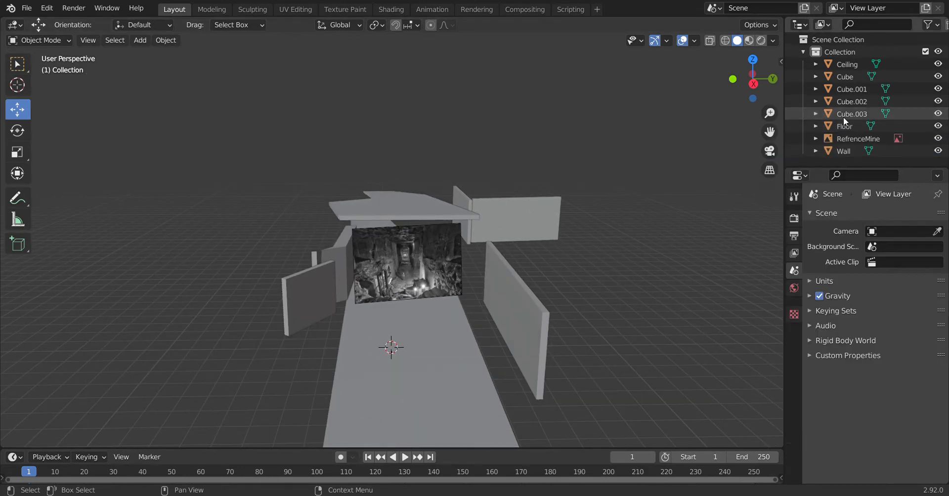
# Rename Cube.003 to Wall3
pyautogui.click(843, 117)
pyautogui.doubleClick(843, 116)
pyautogui.write('Wall3')
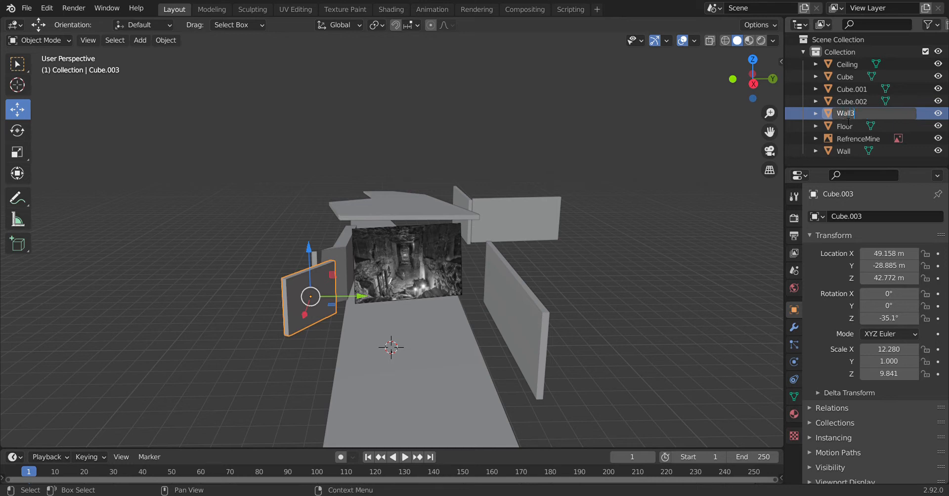
pyautogui.press('Return')
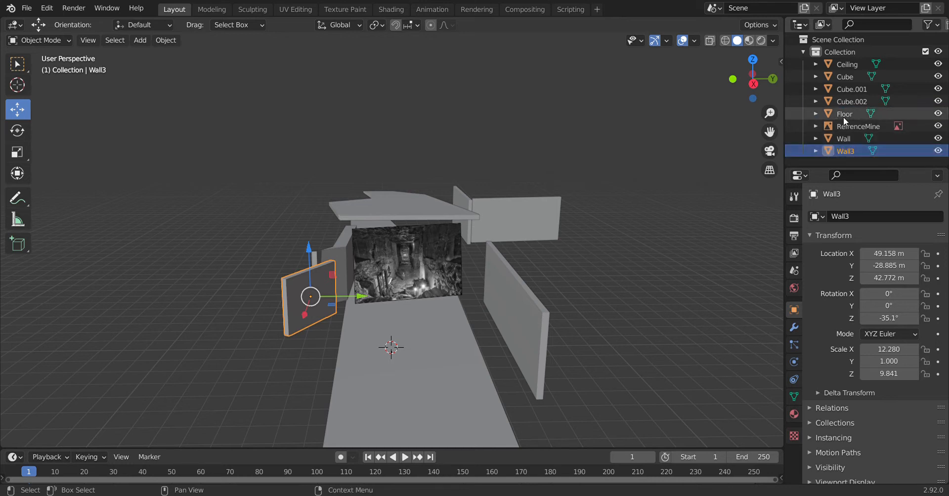
# Rename Cube.002 to Wall2 and Cube.001 to Wall1
pyautogui.doubleClick(849, 101)
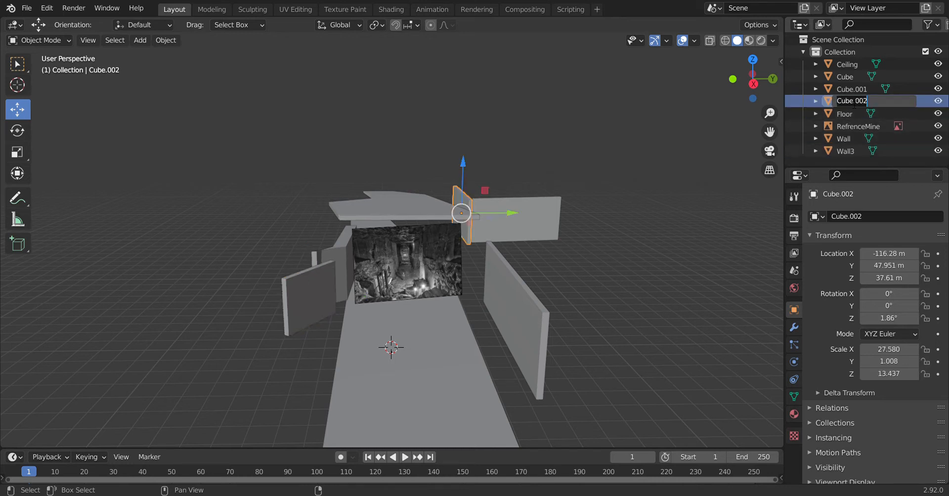
pyautogui.write('Wall2')
pyautogui.press('Return')
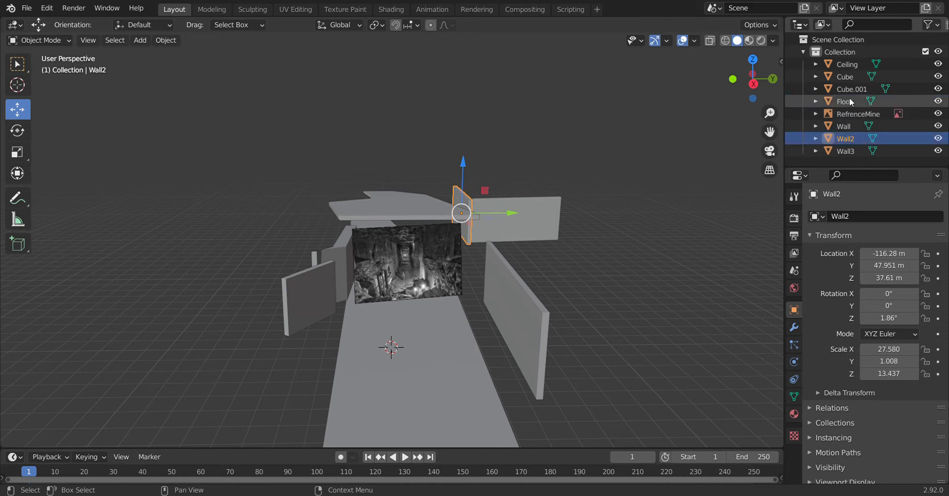
pyautogui.doubleClick(851, 90)
pyautogui.write('Wa')
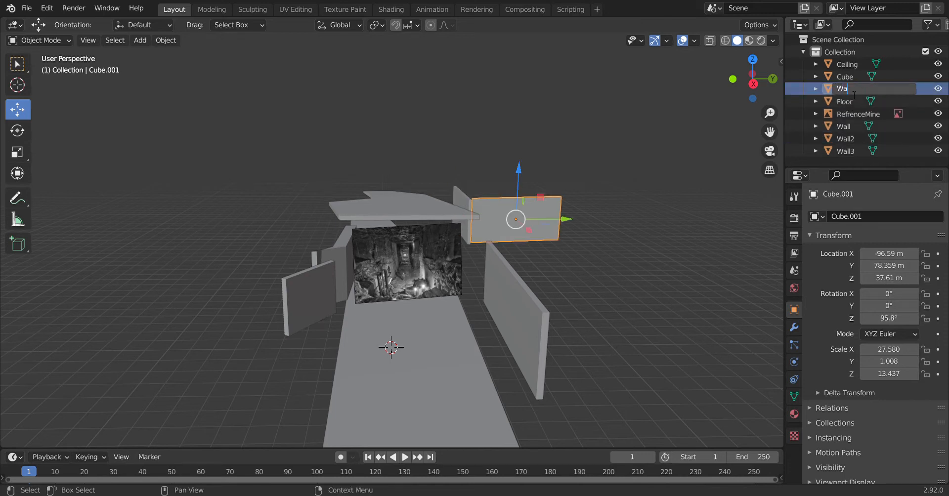
pyautogui.write('ll1')
pyautogui.press('Return')
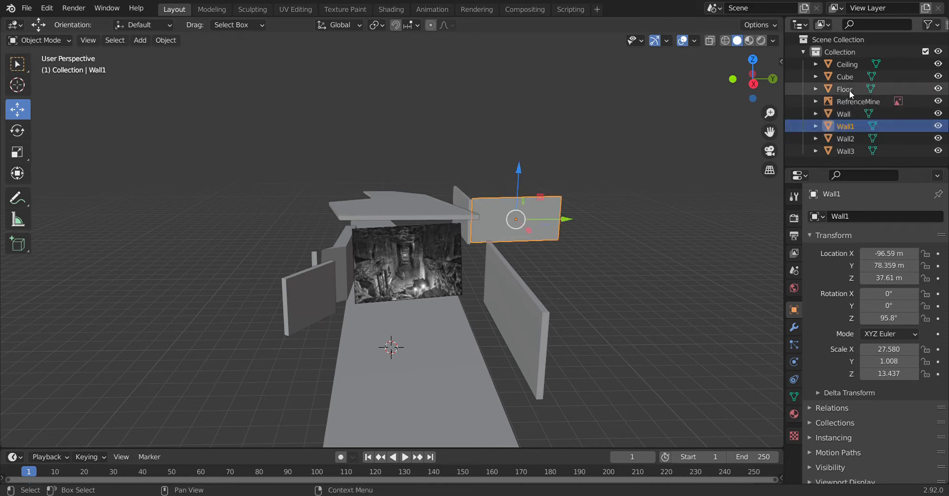
# Select the long wall still called Cube beside the floor and enter Wall1 as its name
pyautogui.click(330, 255)
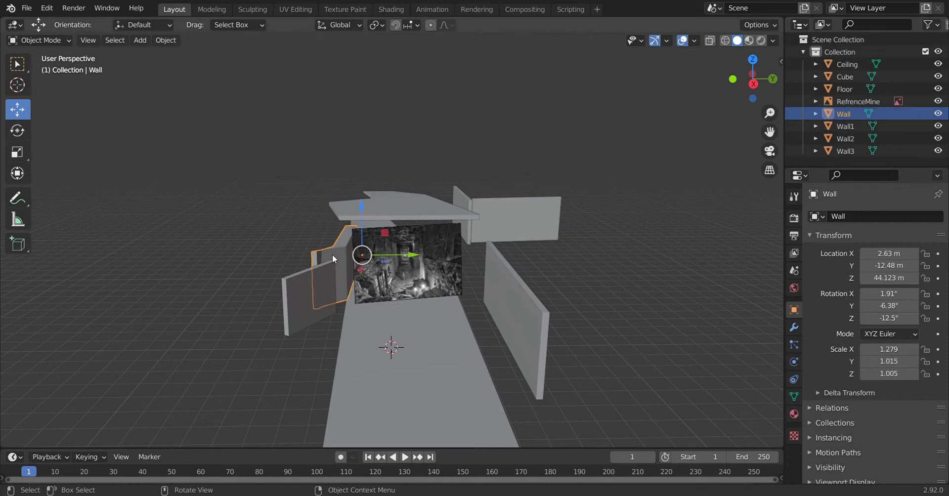
pyautogui.click(319, 285)
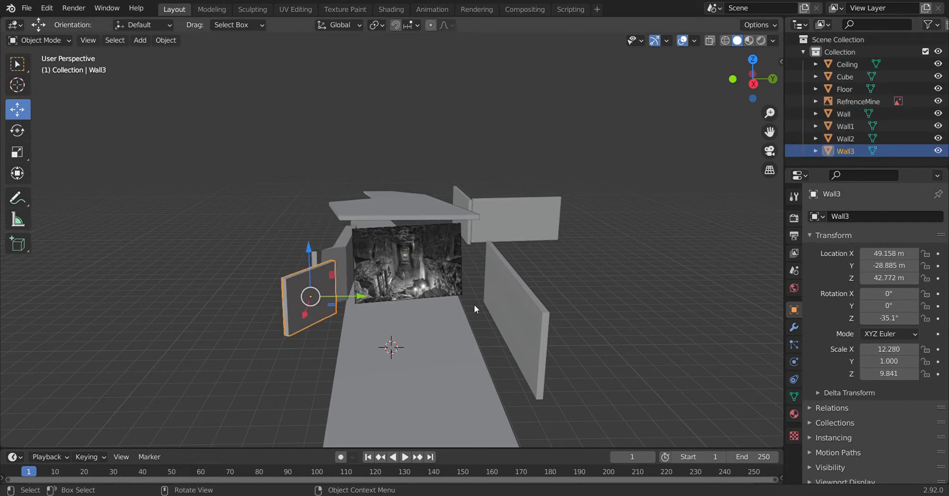
pyautogui.click(494, 305)
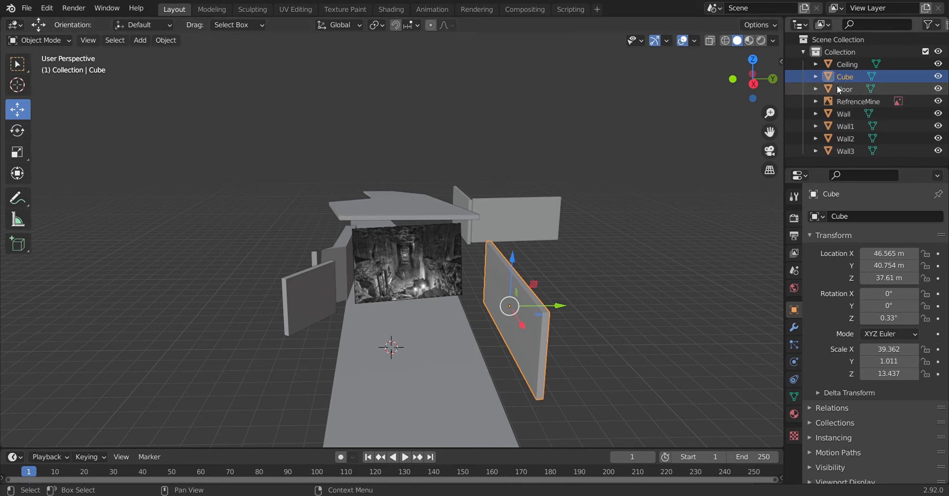
pyautogui.click(840, 89)
pyautogui.click(520, 282)
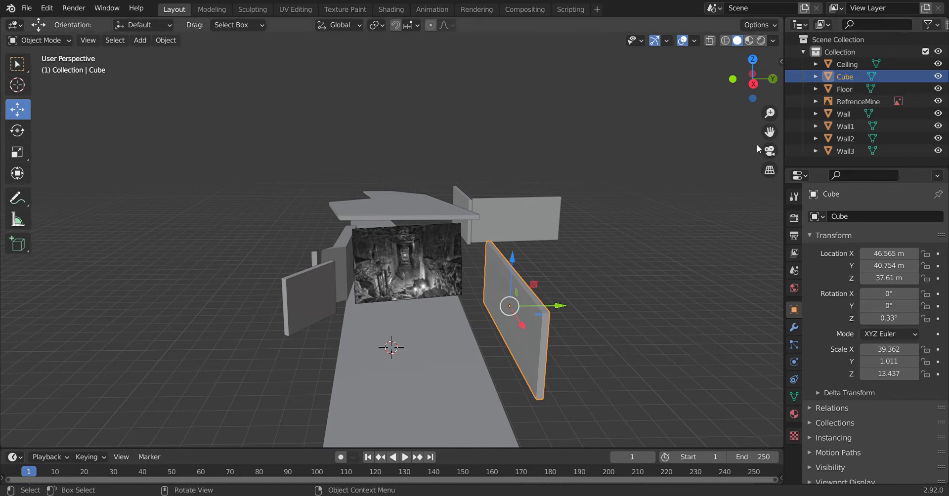
pyautogui.click(855, 215)
pyautogui.write('Floor')
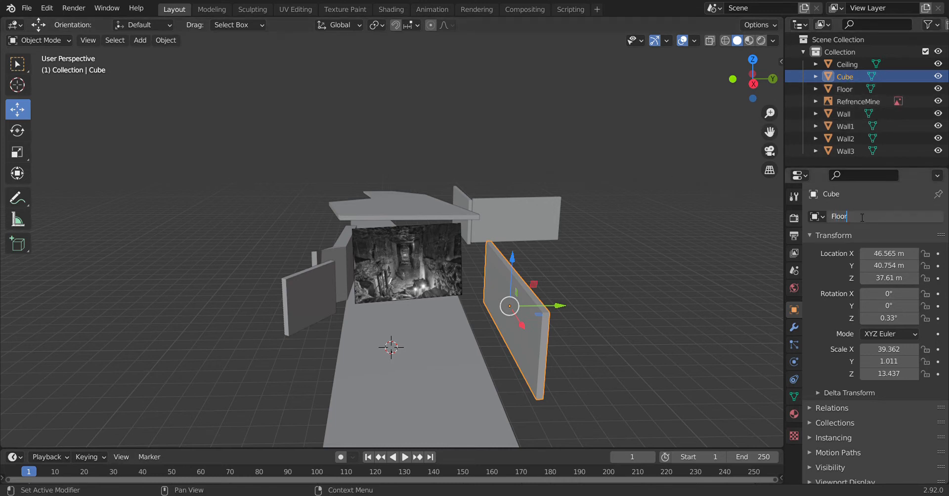
pyautogui.write('Wall1')
pyautogui.press('Return')
# Examine the reference mine photo up close and compare it with the surrounding wall, ceiling and floor blockout
pyautogui.scroll(-3, 583, 334)
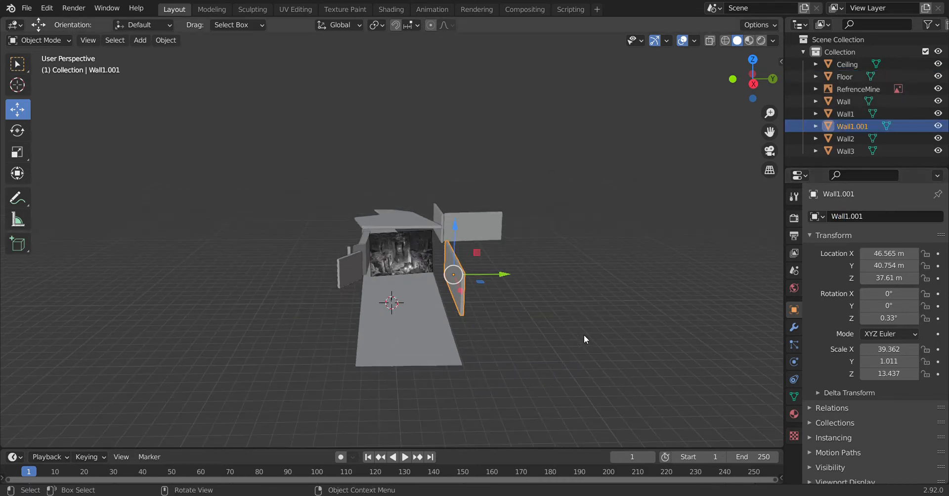
pyautogui.scroll(8, 583, 334)
pyautogui.scroll(-2, 583, 334)
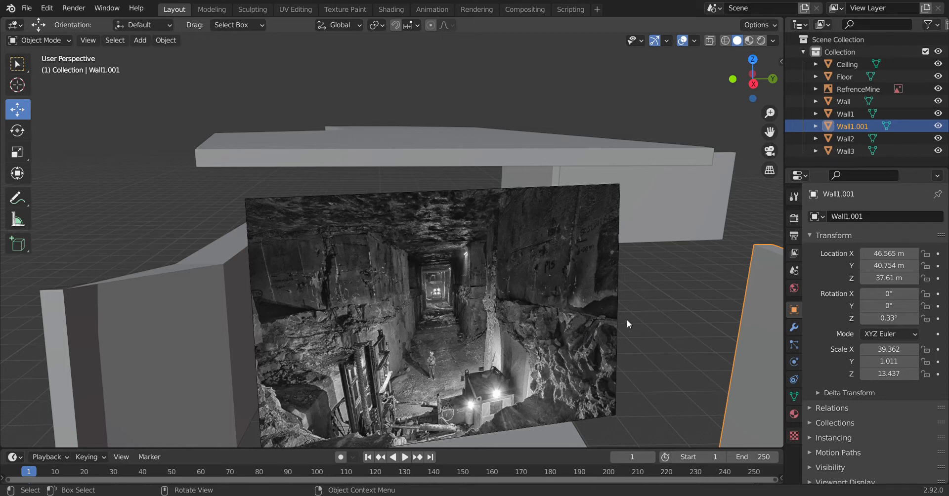
pyautogui.scroll(5, 626, 319)
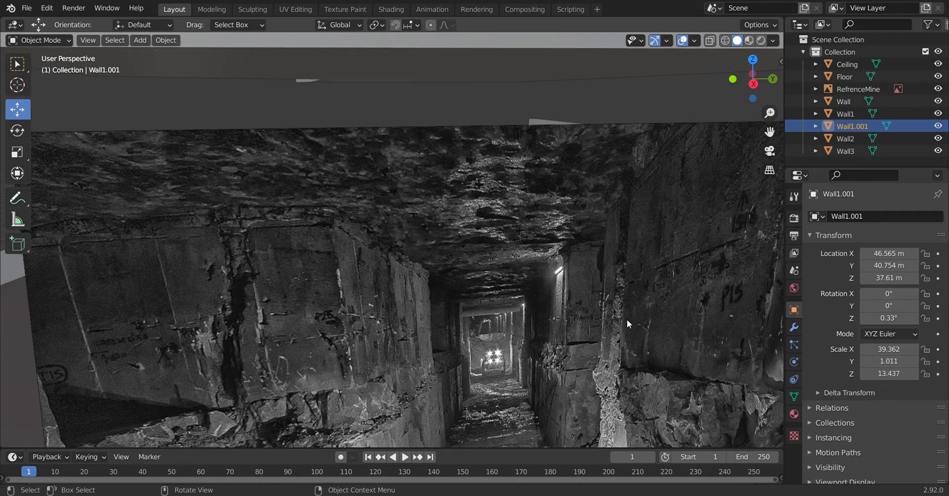
pyautogui.scroll(-5, 626, 320)
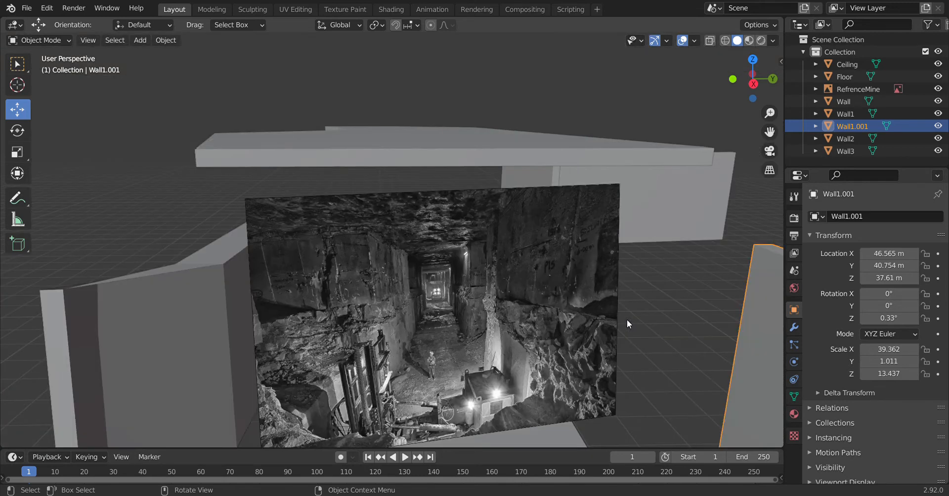
# Rename the wall object Wall1.001 to wall4
pyautogui.click(714, 118)
pyautogui.doubleClick(859, 131)
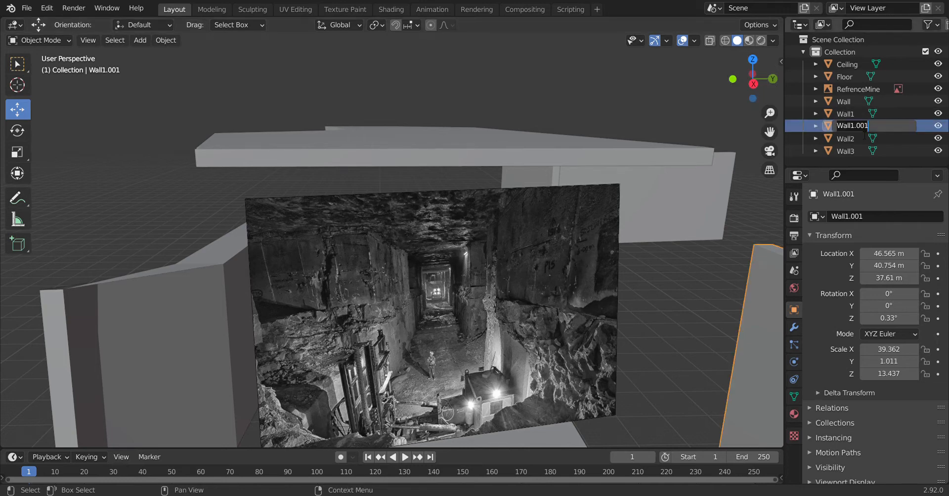
pyautogui.write('wlall4')
pyautogui.press('Return')
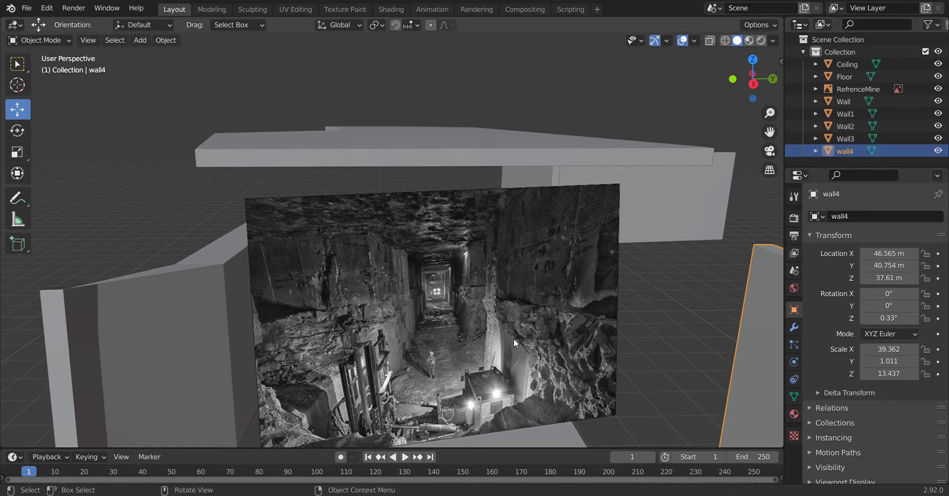
# Move the reference mine photo to about Y -22.9 m, Z 62.5 m and enlarge it to a scale of about 16.05
pyautogui.click(654, 317)
pyautogui.click(588, 315)
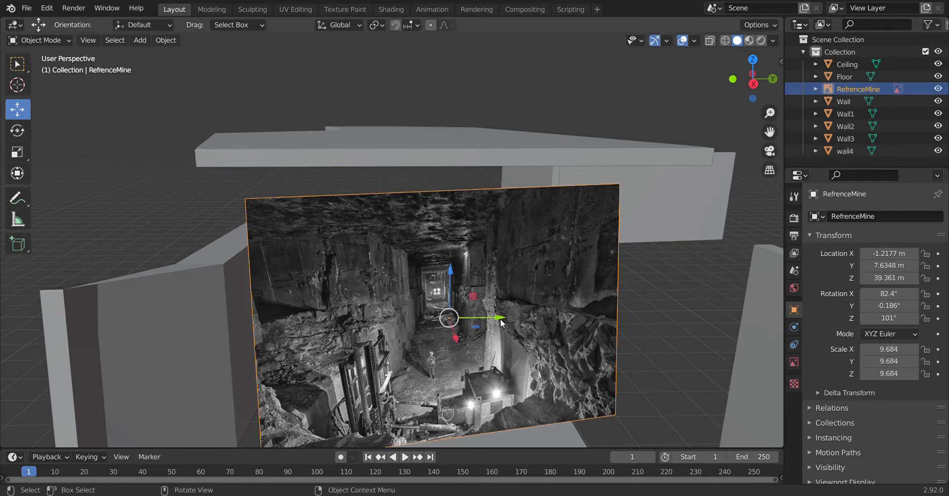
pyautogui.moveTo(497, 317); pyautogui.dragTo(260, 319)
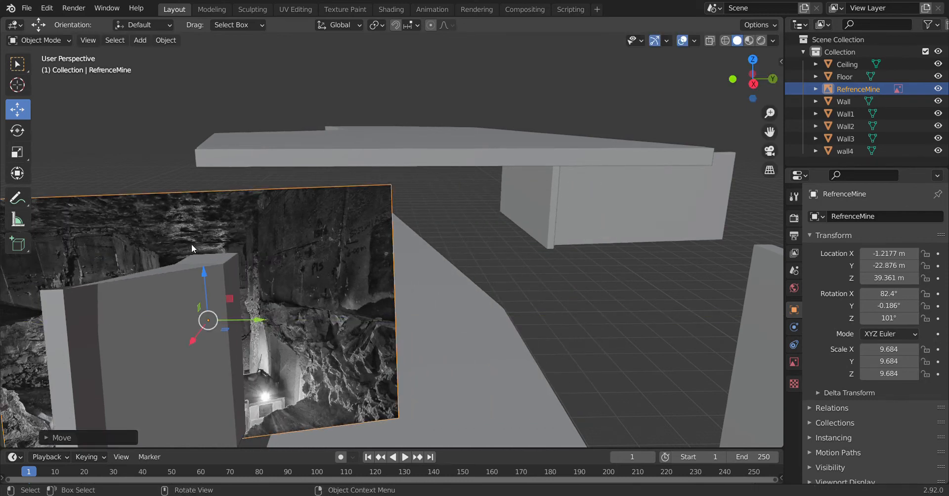
pyautogui.moveTo(204, 270); pyautogui.dragTo(186, 83)
pyautogui.press('s')
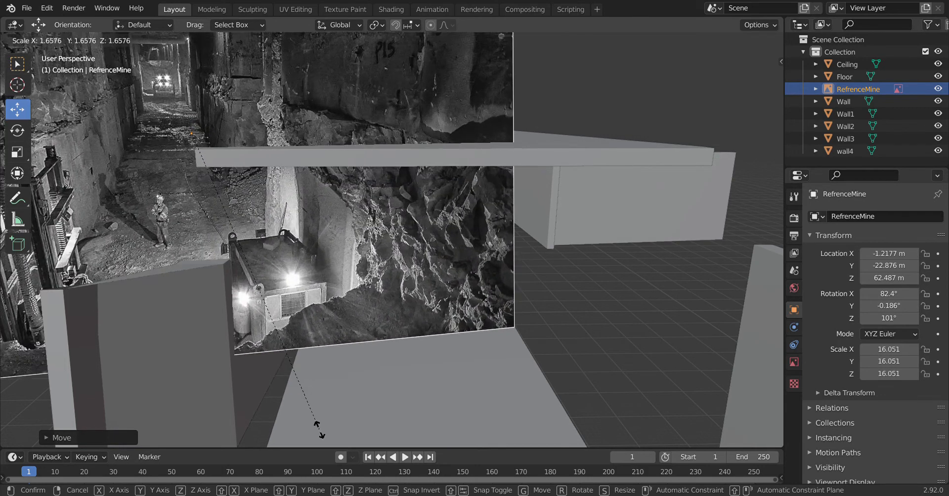
pyautogui.click(272, 198)
pyautogui.scroll(-4, 267, 179)
pyautogui.scroll(2, 266, 177)
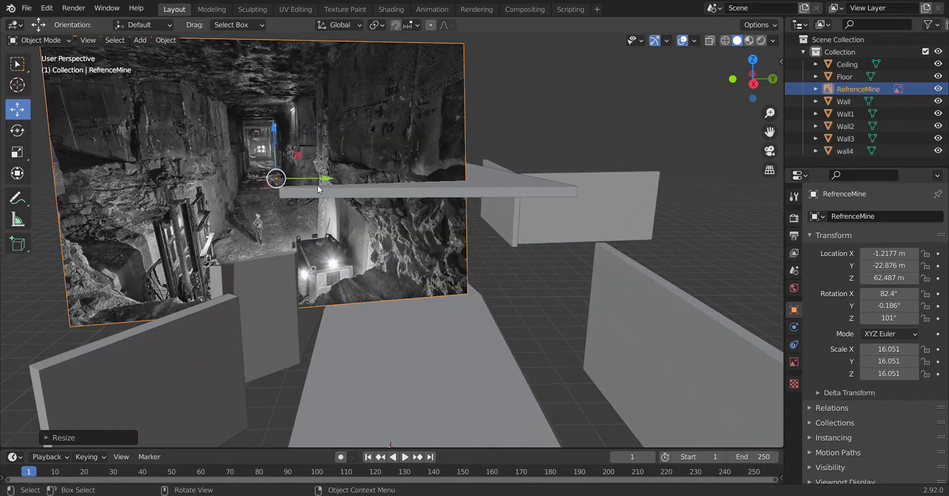
# Shift the reference mine photo to about Y 0.23 m and rotate it to about 88.6° around Z
pyautogui.moveTo(320, 179); pyautogui.dragTo(398, 184)
pyautogui.click(16, 131)
pyautogui.click(601, 142)
# Add a cube and raise it to about Z 65.95 m, in front of the reference photo above the ceiling slab
pyautogui.hotkey('shift', 'a')
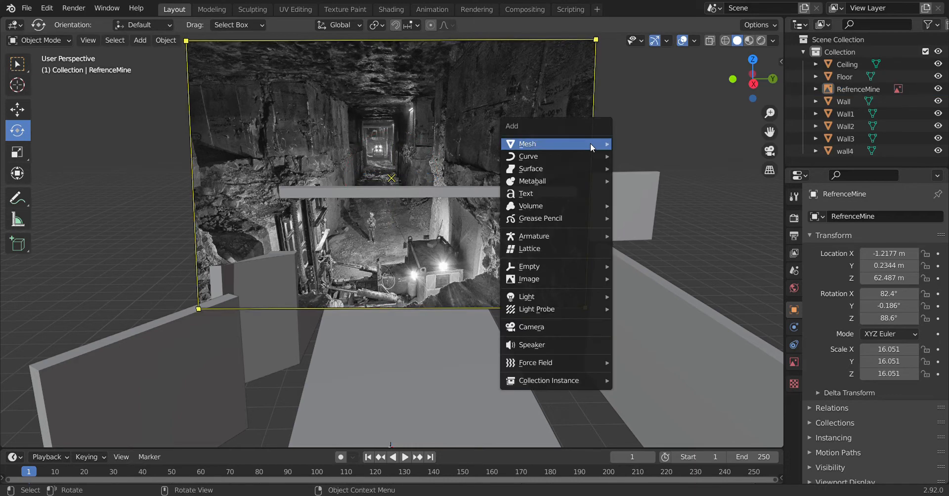
pyautogui.moveTo(590, 144)
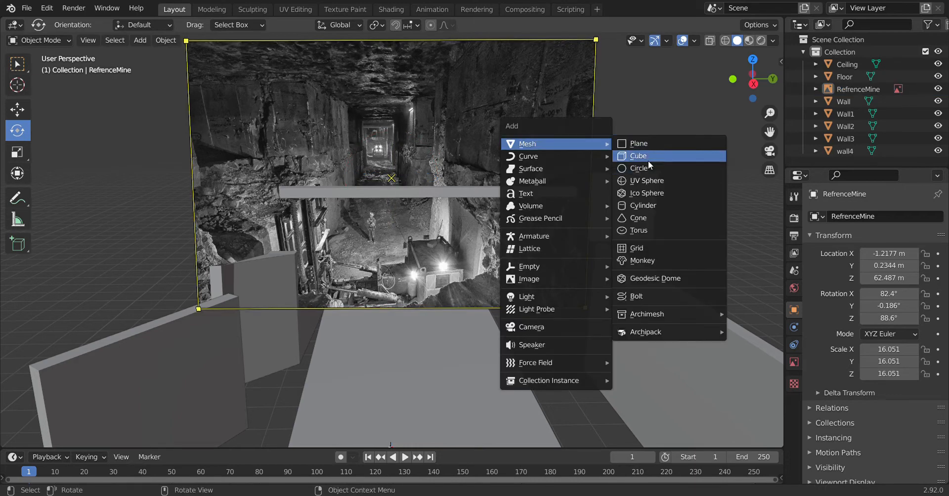
pyautogui.click(645, 156)
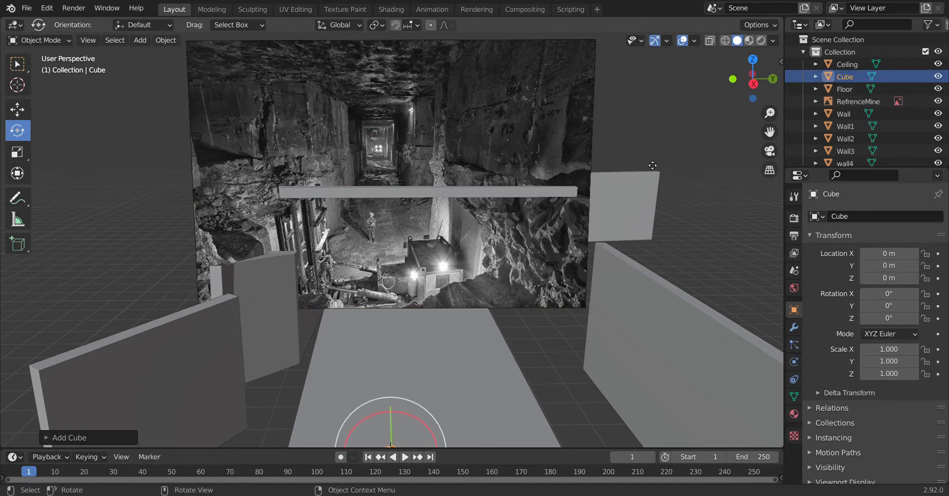
pyautogui.click(25, 115)
pyautogui.moveTo(391, 409); pyautogui.dragTo(441, 124)
pyautogui.scroll(6, 466, 239)
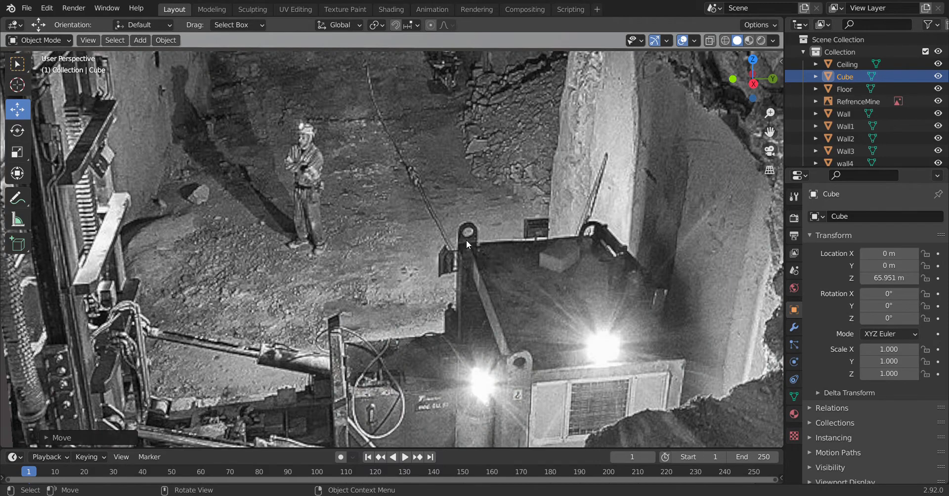
pyautogui.scroll(-3, 466, 241)
pyautogui.moveTo(777, 131); pyautogui.dragTo(517, 201)
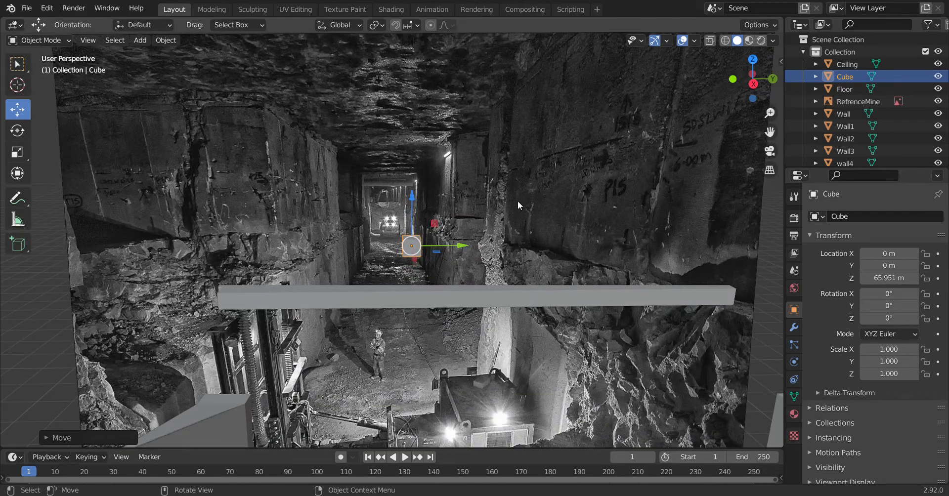
# Stretch the new cube along X to a scale of about 3.75 and move it to about X 3.61 m
pyautogui.scroll(4, 517, 200)
pyautogui.press('s')
pyautogui.press('x')
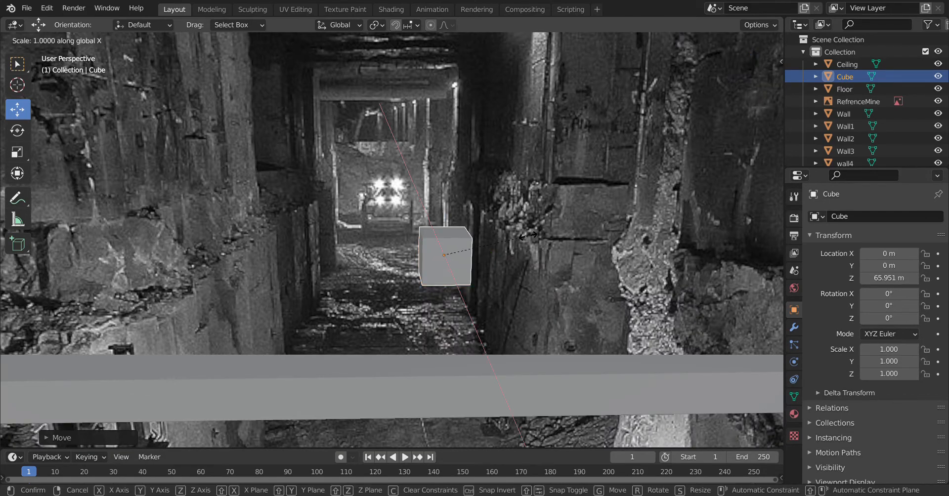
pyautogui.click(635, 105)
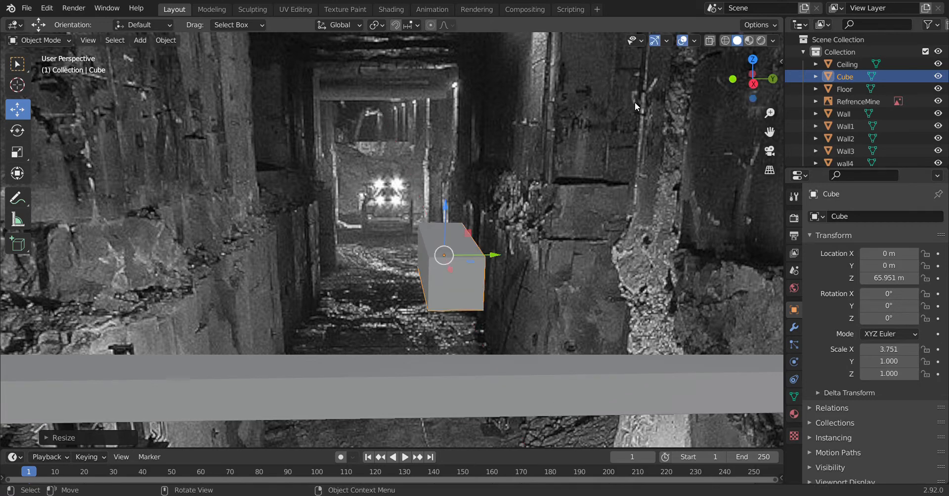
pyautogui.press('g')
pyautogui.press('x')
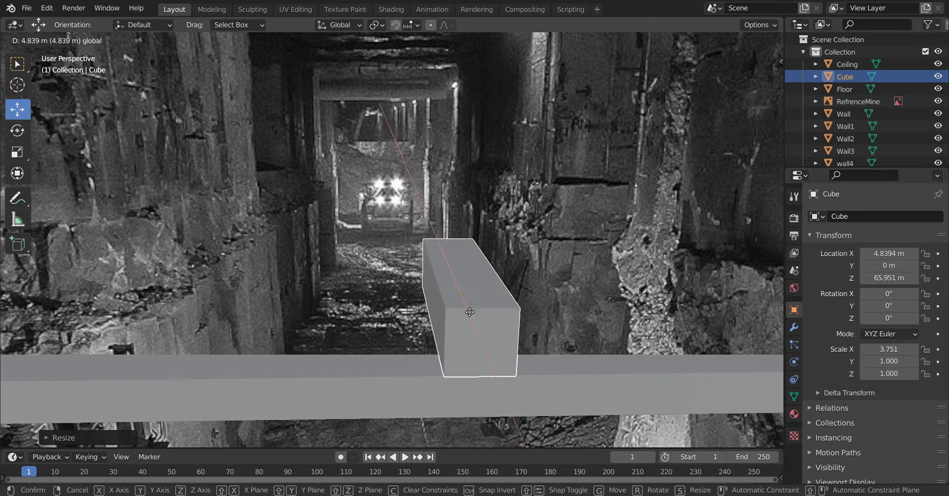
pyautogui.click(538, 281)
# Scale the cube to about 3.06 along Y and about 1.19 along Z
pyautogui.press('s')
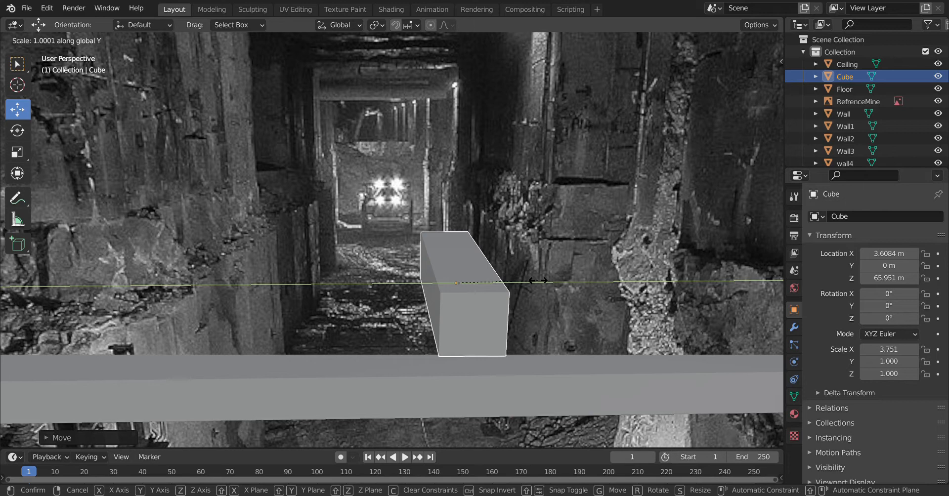
pyautogui.click(706, 269)
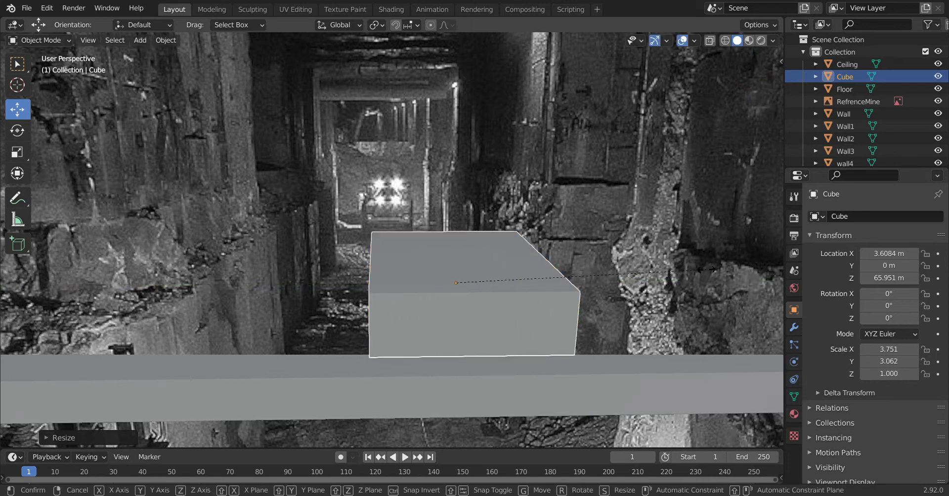
pyautogui.press('z')
pyautogui.click(745, 354)
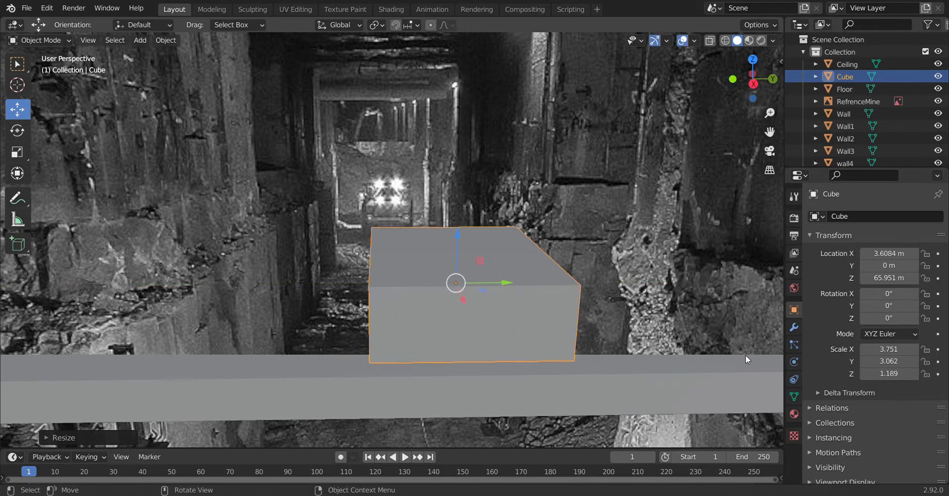
# Delete the cube's top face in Edit Mode to make an open box, and return to Object Mode
pyautogui.hotkey('ctrl', 'Tab')
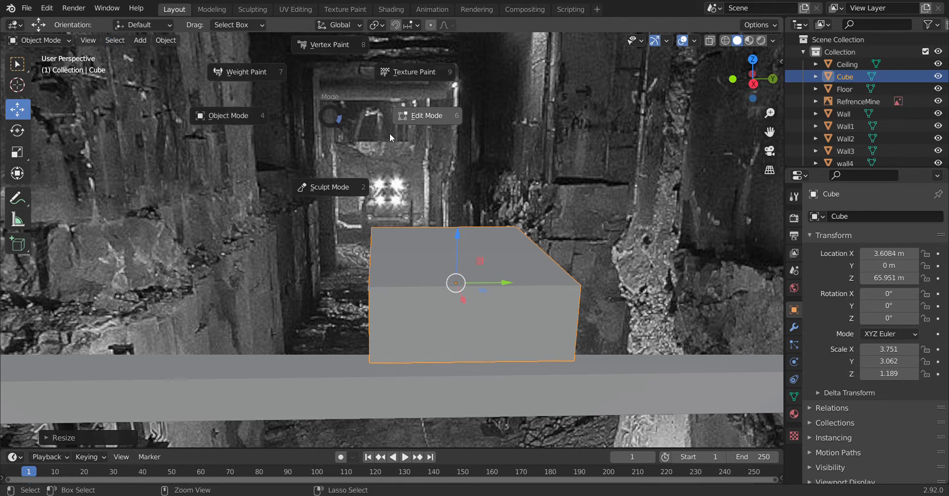
pyautogui.click(415, 134)
pyautogui.click(459, 241)
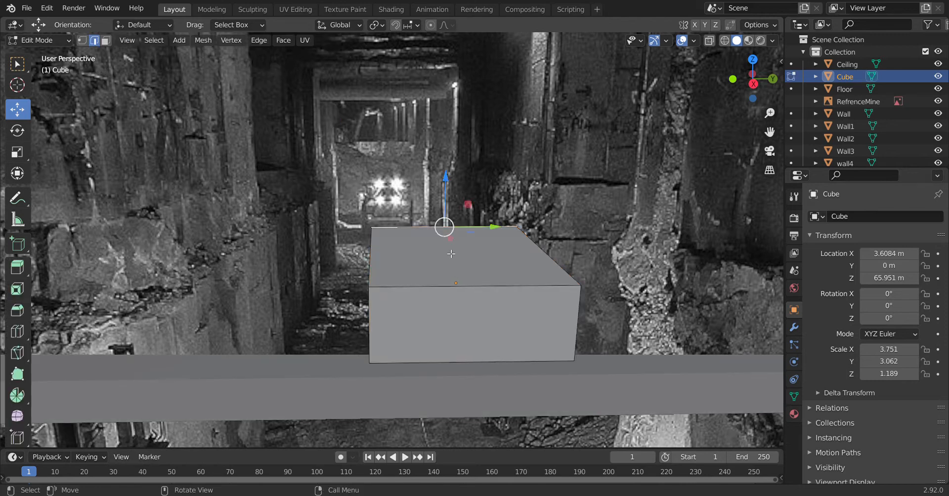
pyautogui.press('3')
pyautogui.click(451, 254)
pyautogui.press('x')
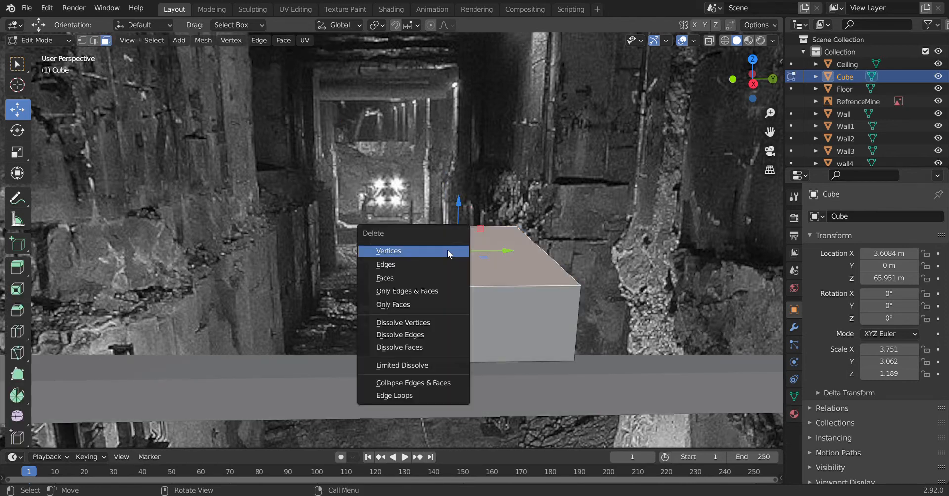
pyautogui.click(428, 277)
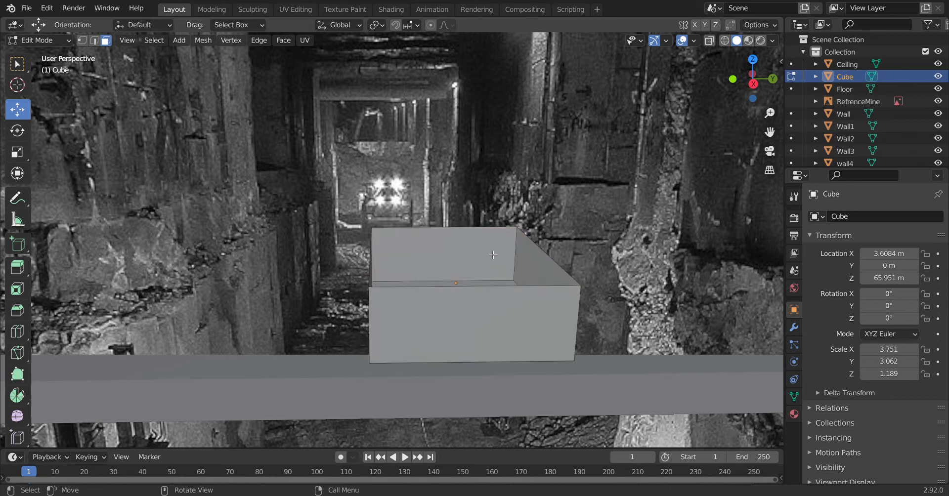
pyautogui.scroll(-8, 509, 218)
pyautogui.scroll(8, 508, 218)
pyautogui.press('Tab')
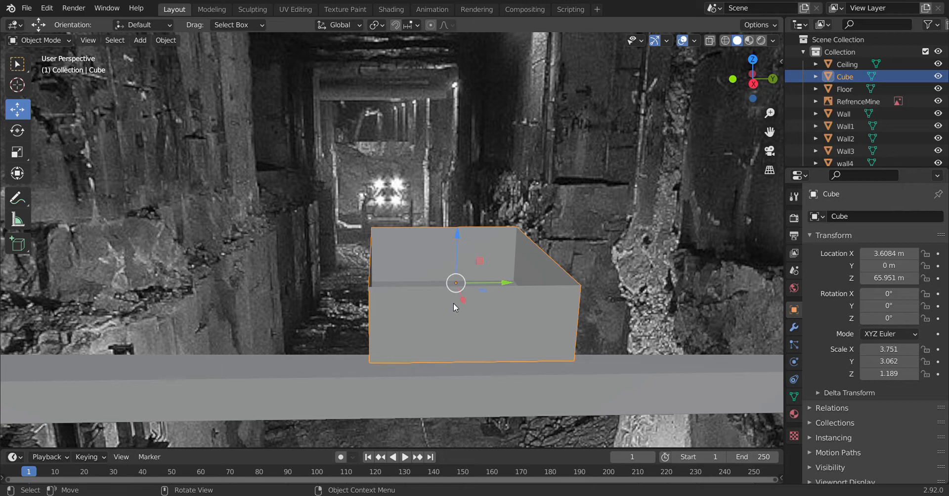
# Stretch the open box taller along the Z axis
pyautogui.press('s')
pyautogui.press('z')
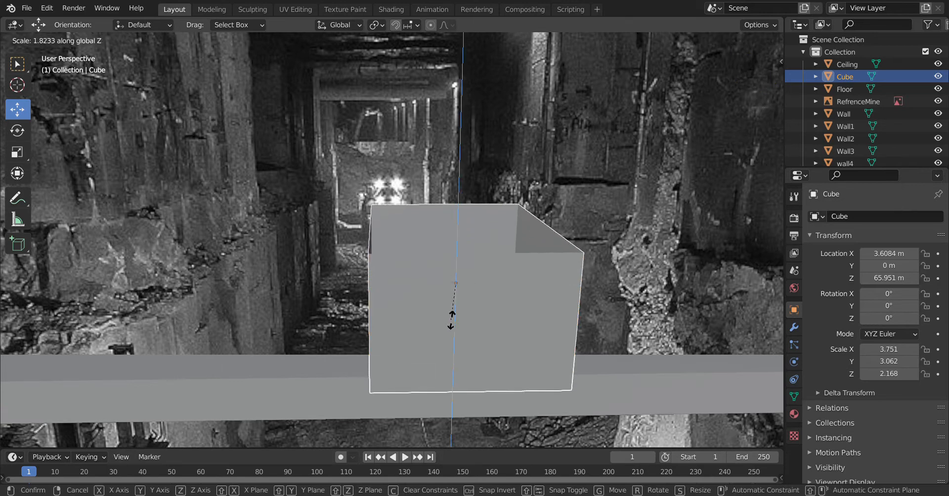
pyautogui.click(454, 319)
pyautogui.click(661, 255)
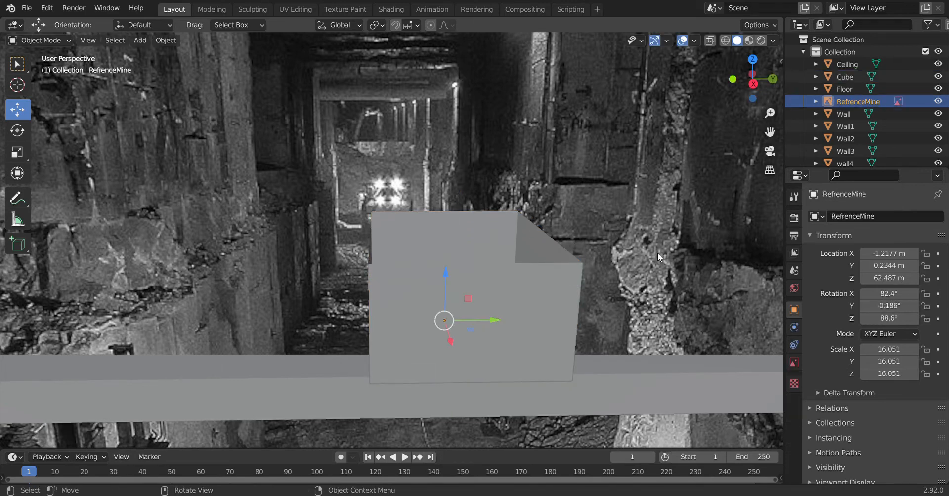
pyautogui.click(612, 240)
# Add a torus and move it beside the open box, to about X -15.4 m, Y -8.25 m, Z 59.17 m
pyautogui.hotkey('shift', 'a')
pyautogui.moveTo(612, 237)
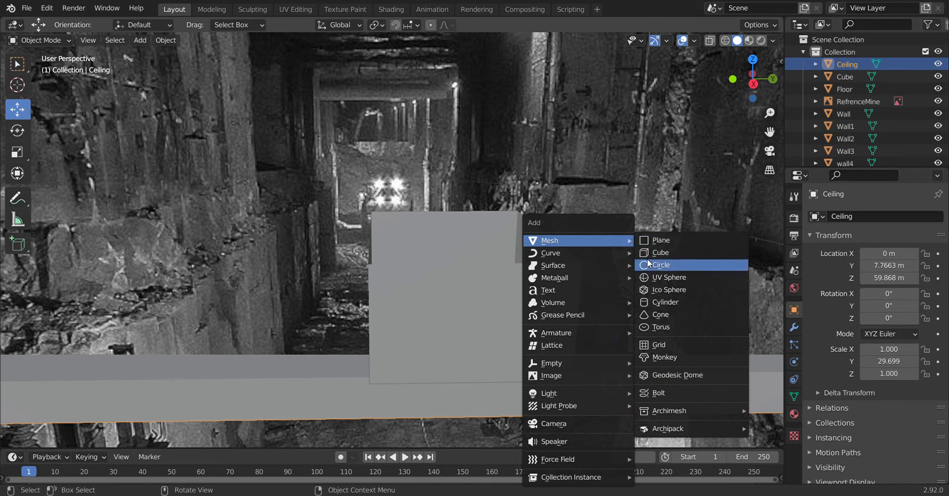
pyautogui.click(651, 326)
pyautogui.scroll(-8, 536, 271)
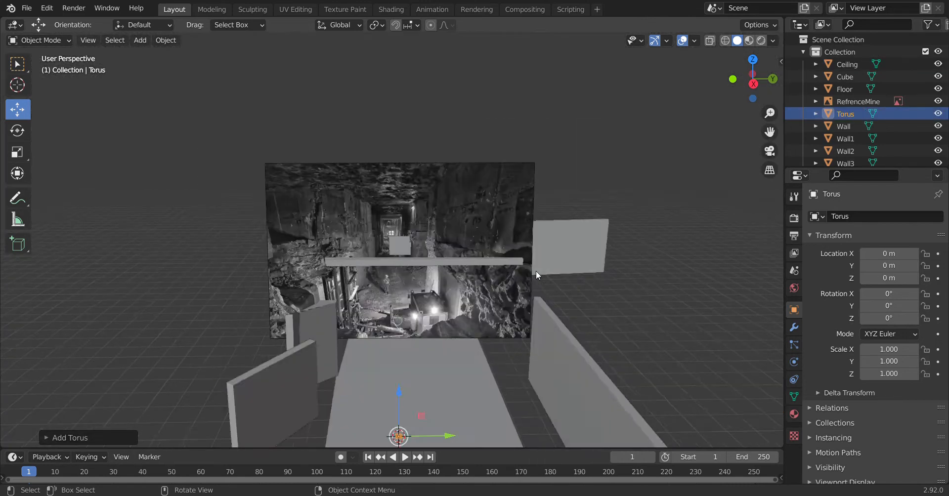
pyautogui.scroll(2, 534, 271)
pyautogui.scroll(2, 533, 272)
pyautogui.moveTo(402, 438); pyautogui.dragTo(377, 252)
pyautogui.scroll(6, 391, 247)
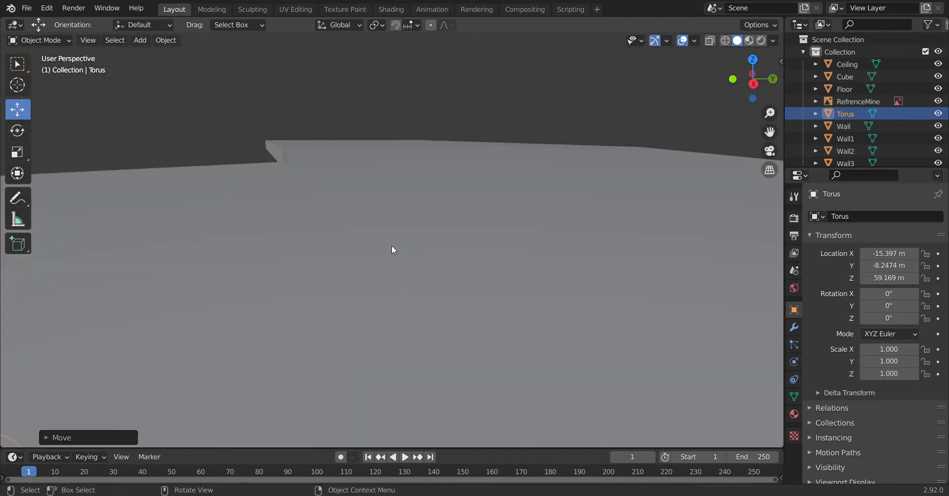
pyautogui.scroll(5, 391, 247)
pyautogui.press('s')
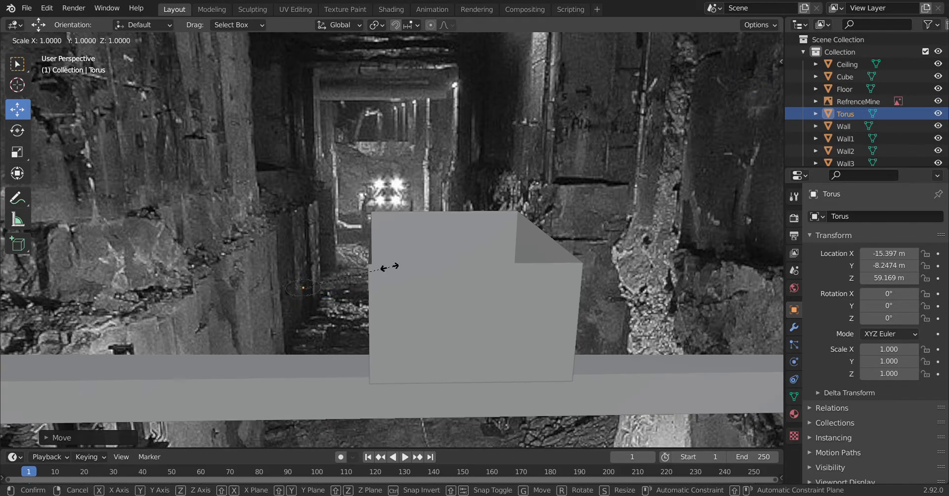
pyautogui.press('z')
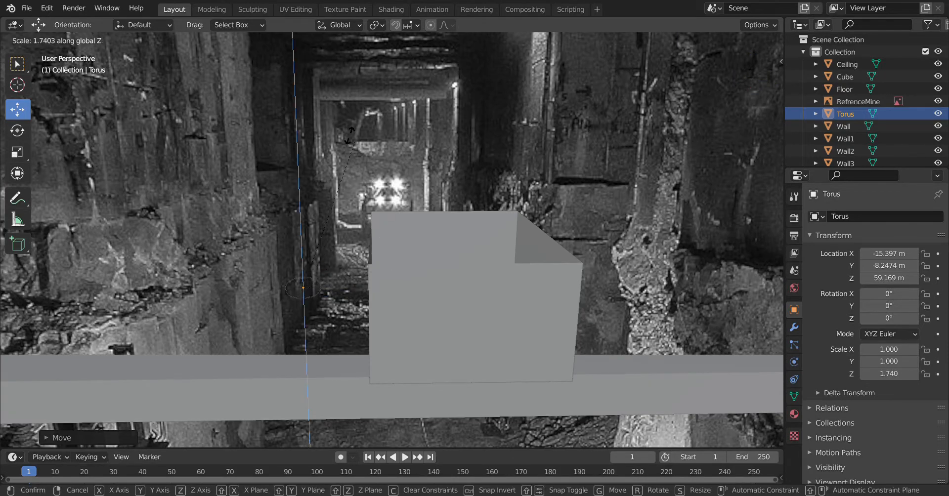
pyautogui.press('Escape')
pyautogui.press('s')
pyautogui.press('y')
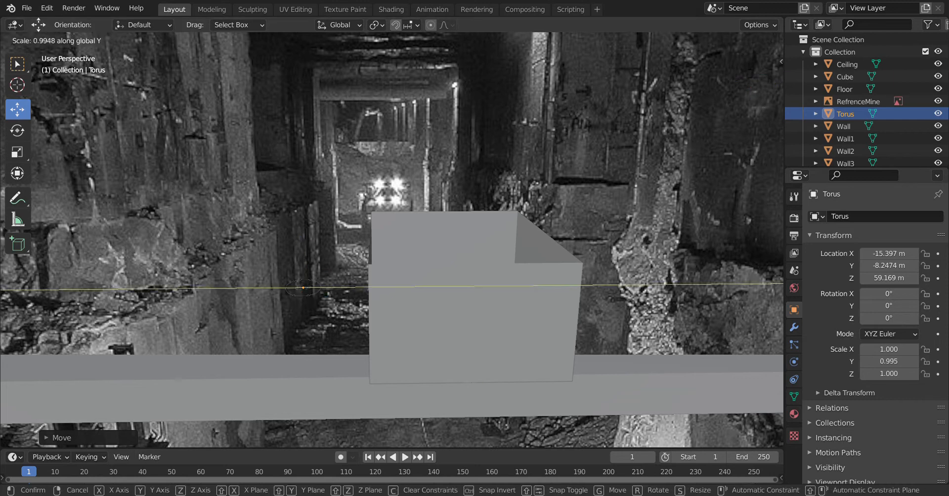
pyautogui.press('Escape')
pyautogui.press('s')
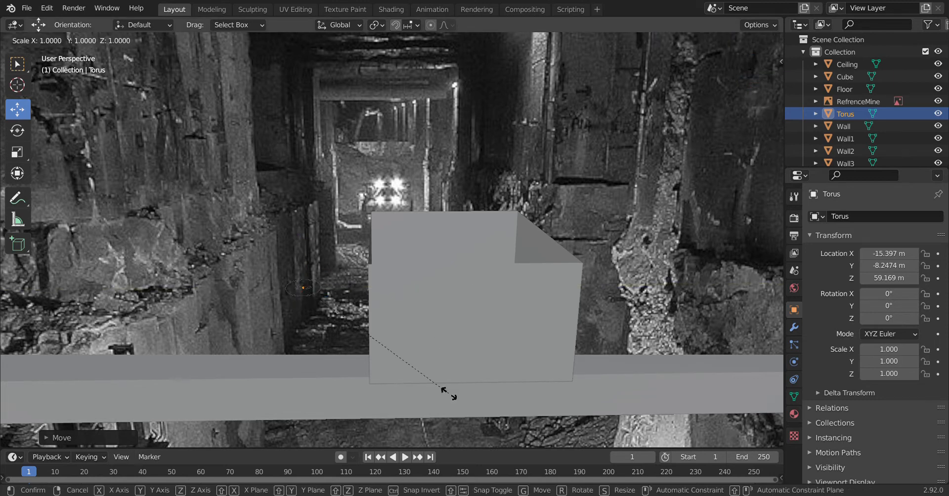
pyautogui.press('x')
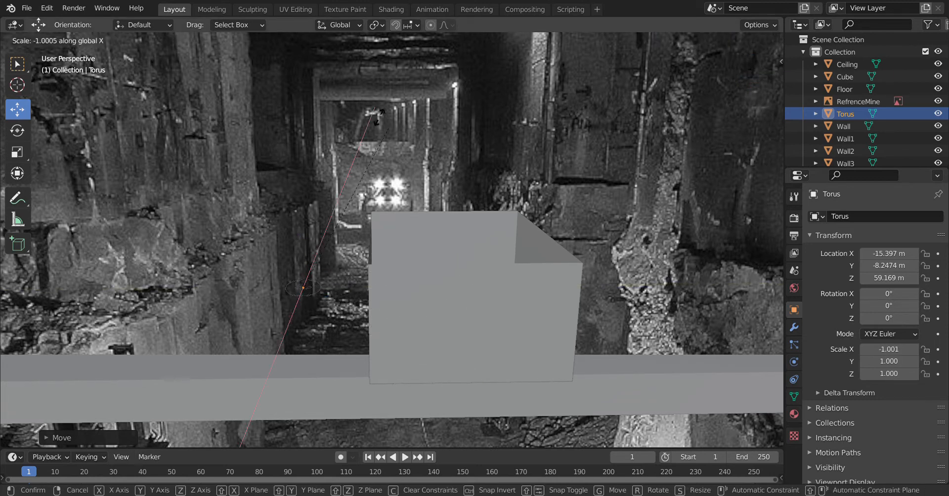
pyautogui.press('Escape')
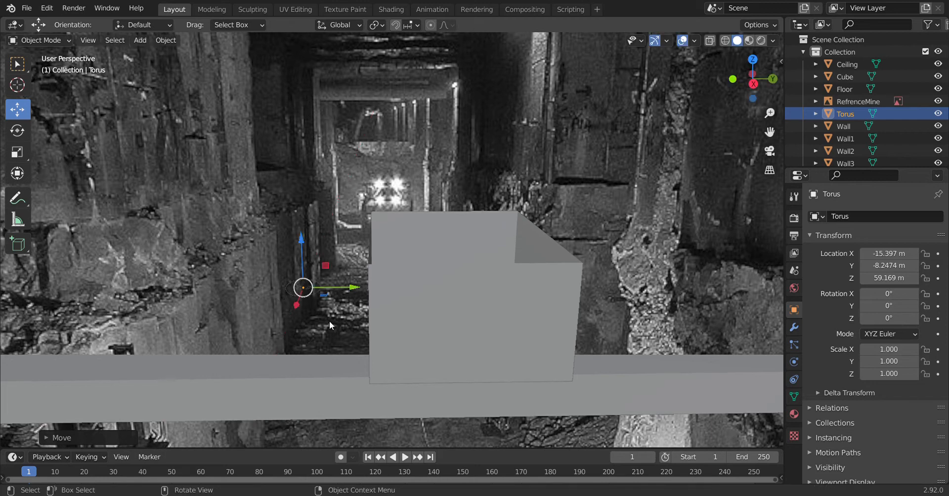
# Rotate the torus upright to about 91.1° around X and enlarge it uniformly to a scale of about 3.18
pyautogui.click(17, 130)
pyautogui.moveTo(277, 250); pyautogui.dragTo(250, 329)
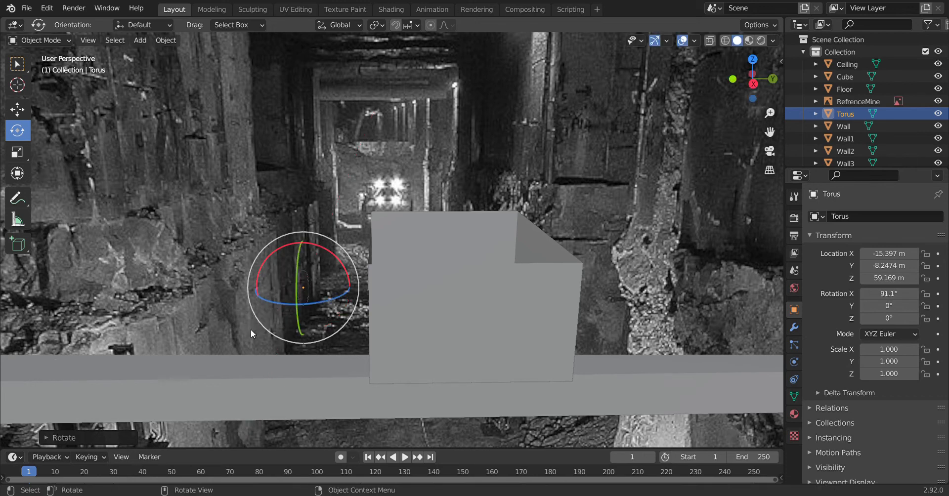
pyautogui.click(23, 114)
pyautogui.press('s')
pyautogui.click(437, 363)
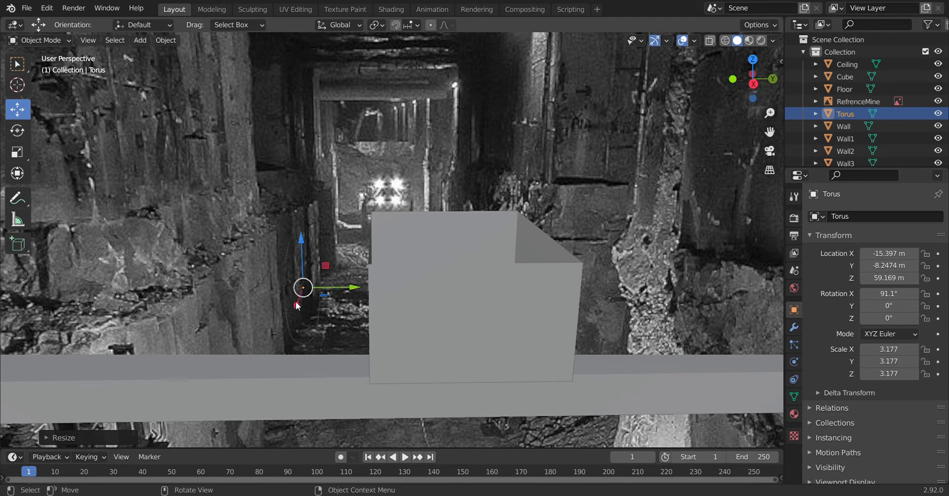
# Move the torus along X to about -12.7 m, and shift its mesh slightly farther along X in Edit Mode
pyautogui.moveTo(297, 306); pyautogui.dragTo(292, 322)
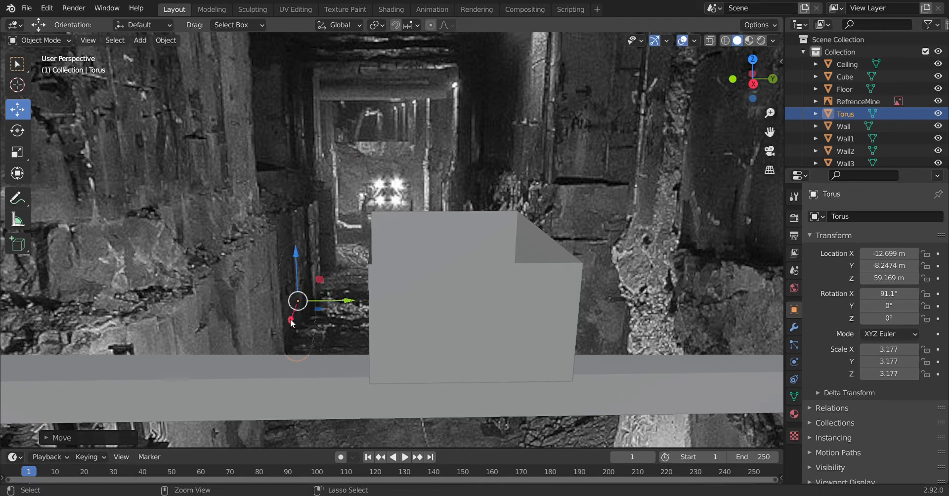
pyautogui.hotkey('ctrl', 'Tab')
pyautogui.click(326, 320)
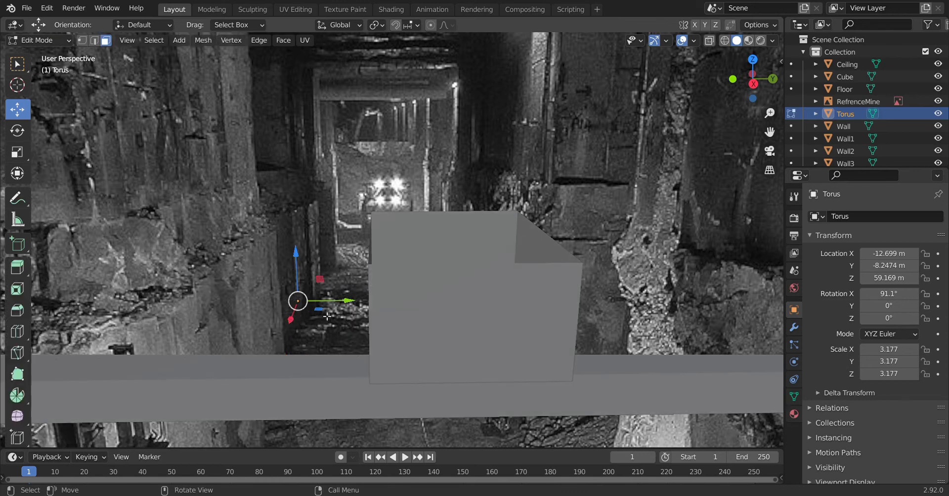
pyautogui.moveTo(294, 317)
pyautogui.mouseDown()
pyautogui.moveTo(282, 339)
pyautogui.moveTo(292, 318)
pyautogui.mouseUp()
pyautogui.scroll(3, 292, 318)
pyautogui.scroll(-3, 292, 317)
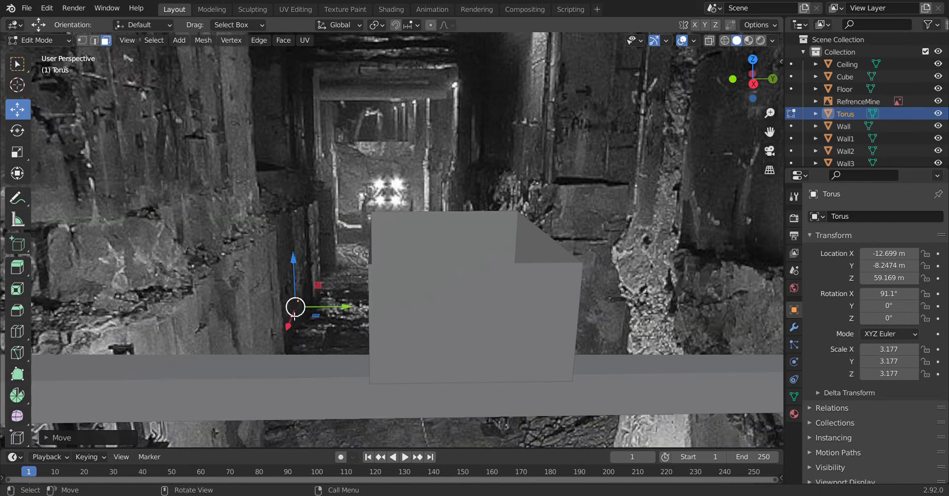
# Extrude the torus's faces in place, scale the extrusion to about 0.51 to form an inner ring, and return to Object Mode
pyautogui.moveTo(751, 81); pyautogui.dragTo(693, 113)
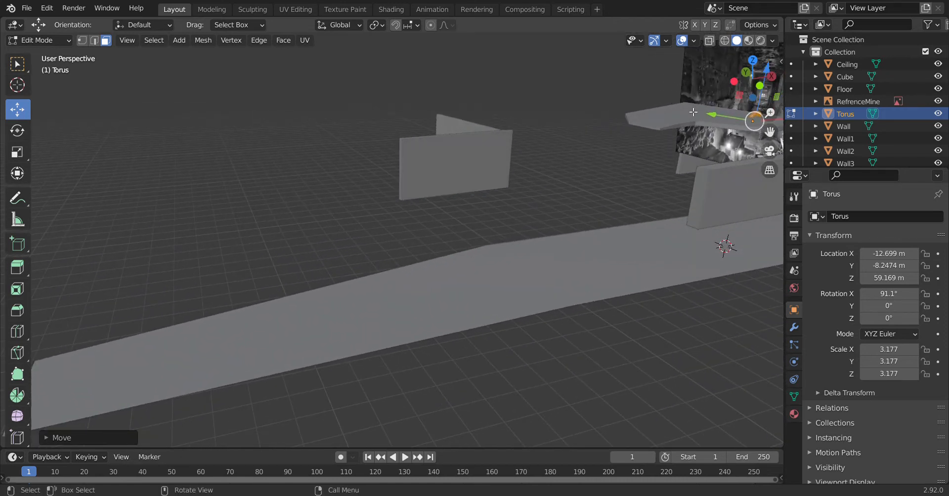
pyautogui.moveTo(753, 120); pyautogui.dragTo(546, 176)
pyautogui.press('Tab')
pyautogui.scroll(2, 546, 175)
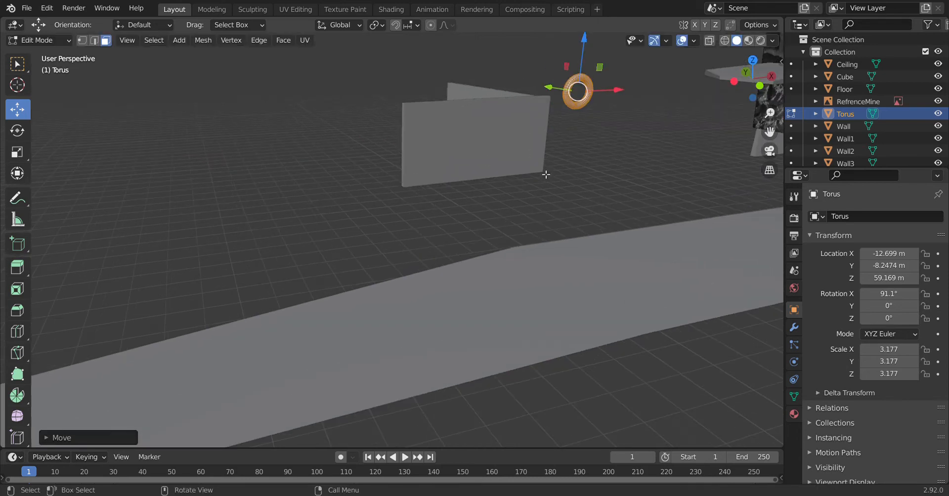
pyautogui.scroll(2, 545, 175)
pyautogui.press('KP_Decimal')
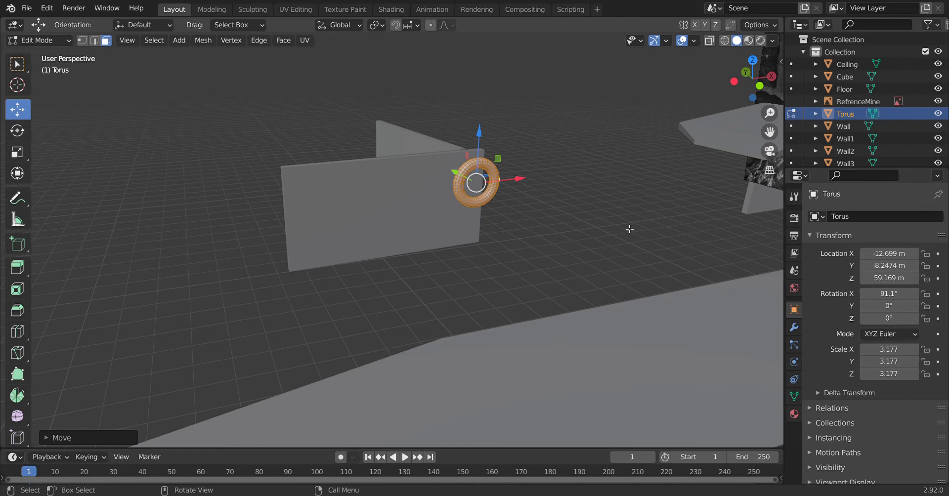
pyautogui.press('g')
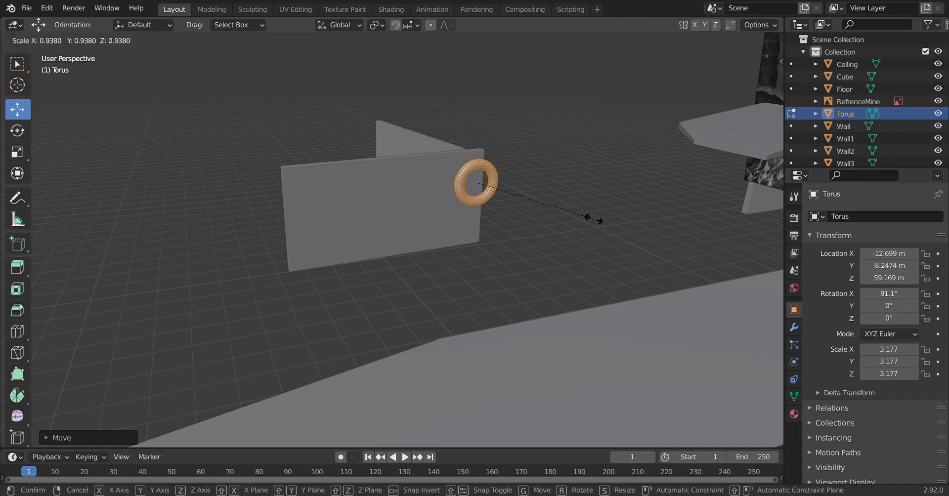
pyautogui.press('Escape')
pyautogui.press('s')
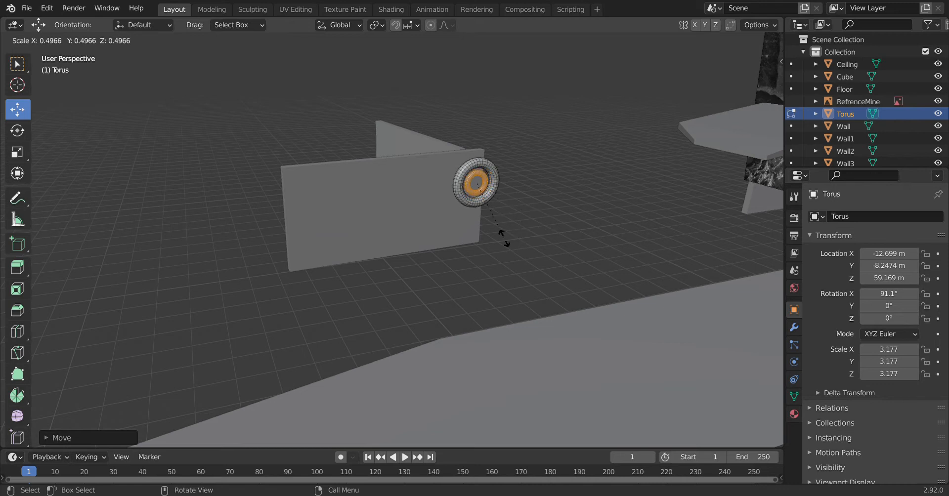
pyautogui.press('Escape')
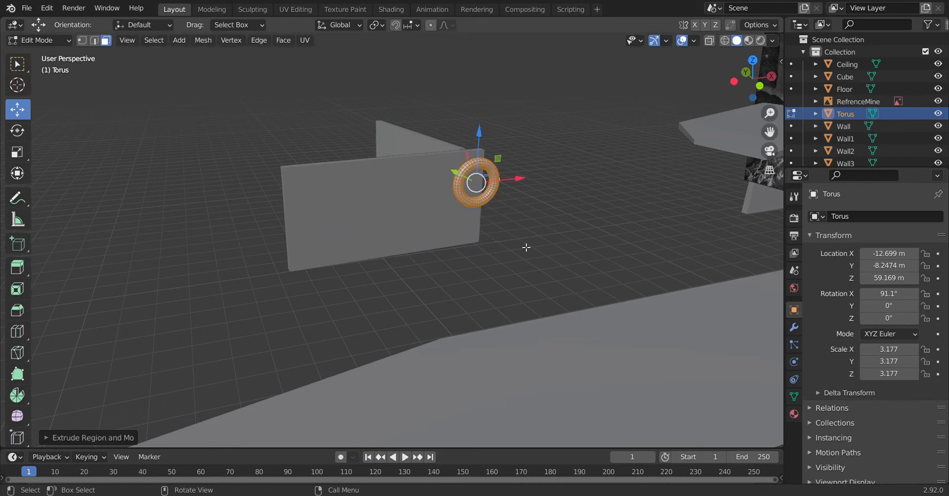
pyautogui.press('s')
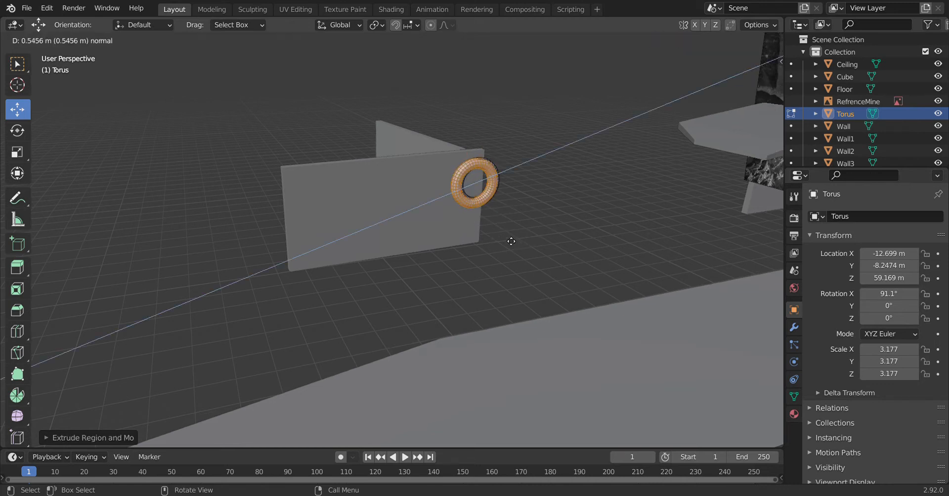
pyautogui.press('Escape')
pyautogui.press('s')
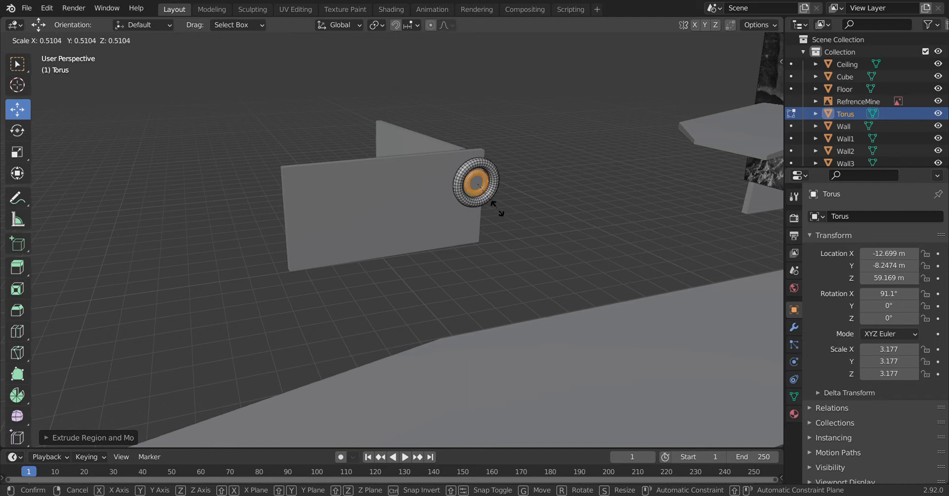
pyautogui.click(497, 208)
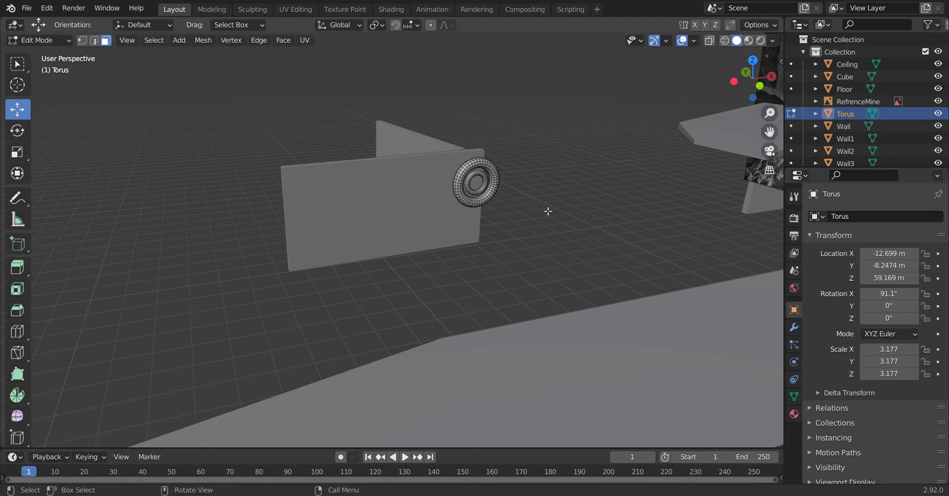
pyautogui.hotkey('ctrl', 'Tab')
pyautogui.click(519, 208)
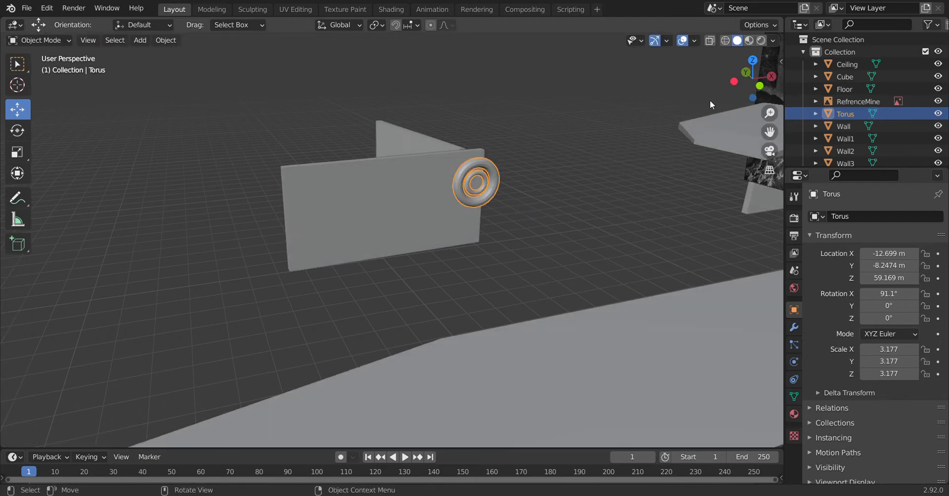
# Move the ringed torus along the X axis to about 112.9 m, in front of the reference image
pyautogui.scroll(-1, 719, 130)
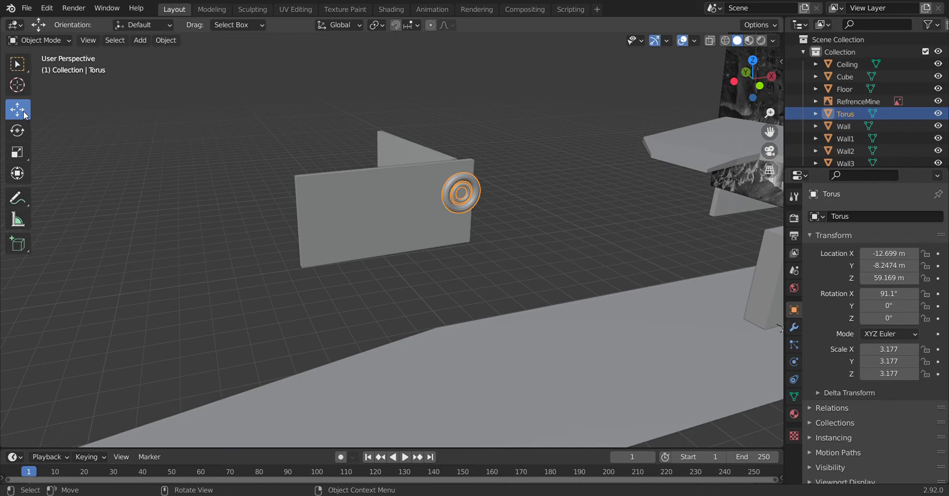
pyautogui.scroll(-2, 617, 192)
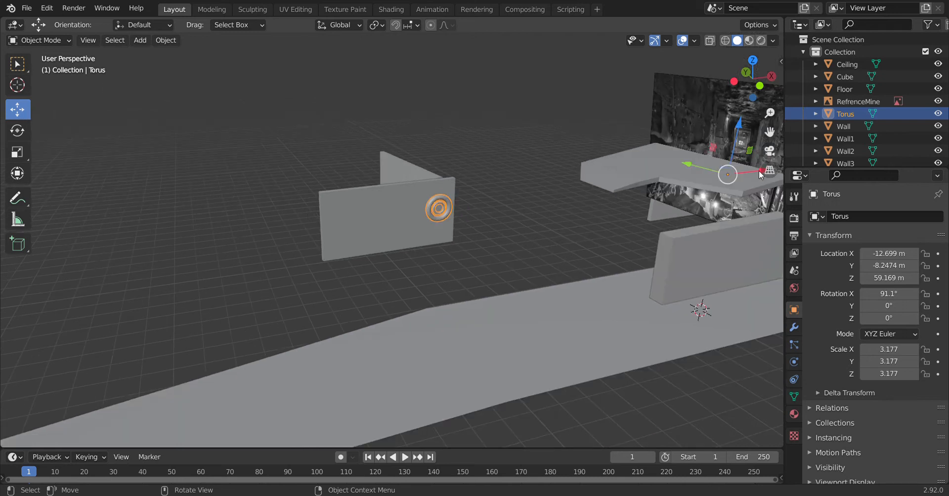
pyautogui.moveTo(755, 171); pyautogui.dragTo(123, 143)
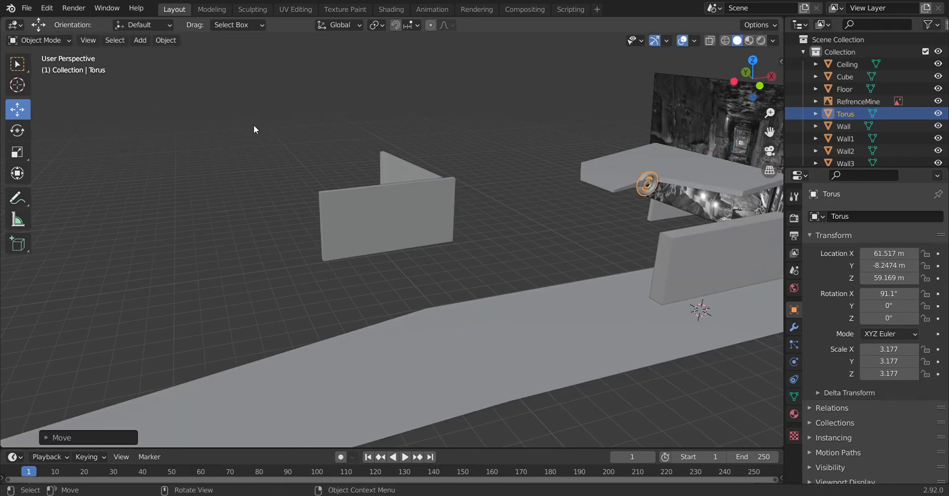
pyautogui.moveTo(767, 83); pyautogui.dragTo(694, 78)
pyautogui.scroll(-2, 615, 144)
pyautogui.scroll(2, 591, 156)
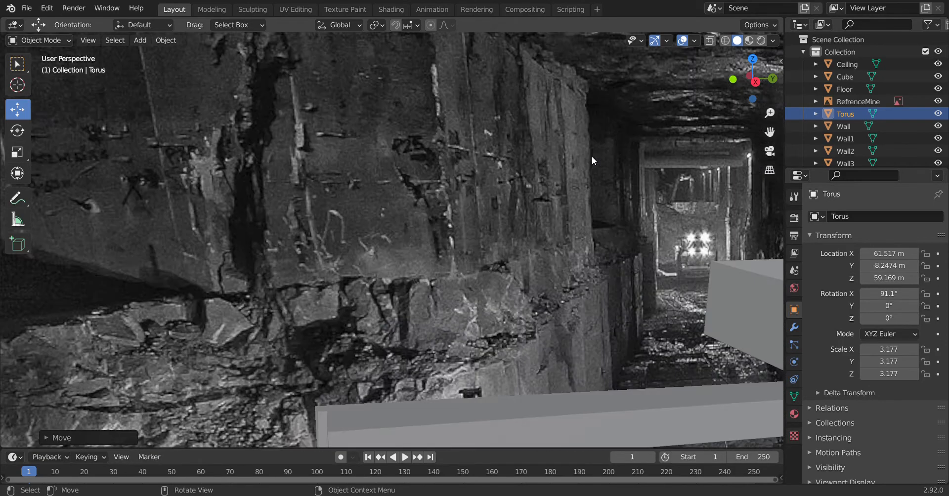
pyautogui.scroll(-1, 592, 156)
pyautogui.scroll(-2, 591, 156)
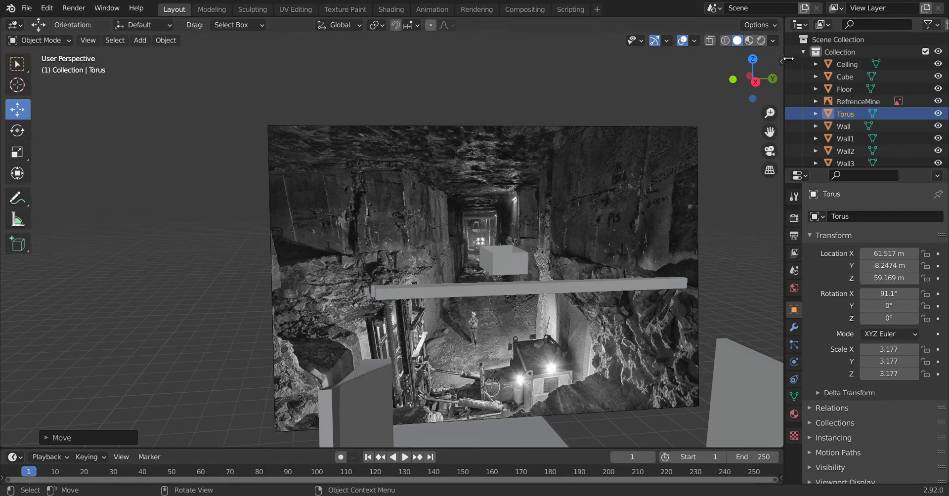
pyautogui.moveTo(772, 82); pyautogui.dragTo(751, 74)
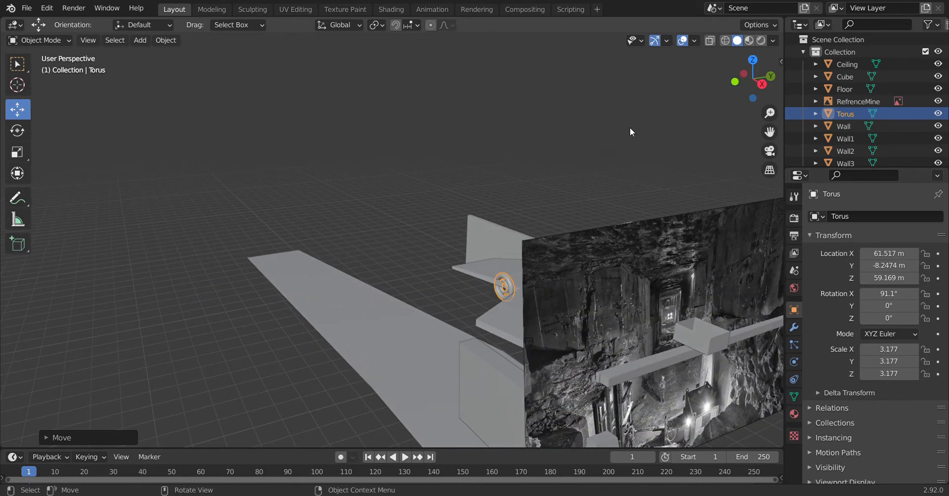
pyautogui.scroll(-4, 629, 127)
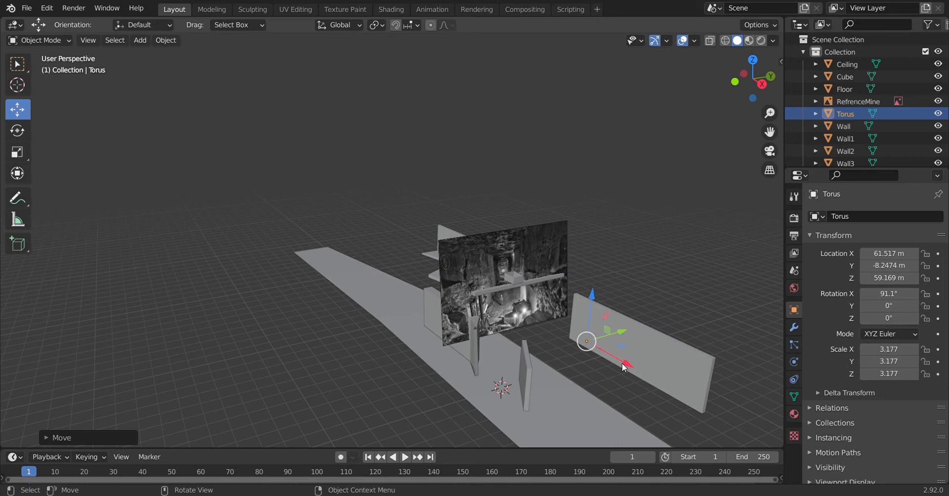
pyautogui.moveTo(625, 365); pyautogui.dragTo(756, 417)
pyautogui.scroll(1, 662, 292)
pyautogui.moveTo(738, 90); pyautogui.dragTo(711, 92)
pyautogui.scroll(2, 504, 267)
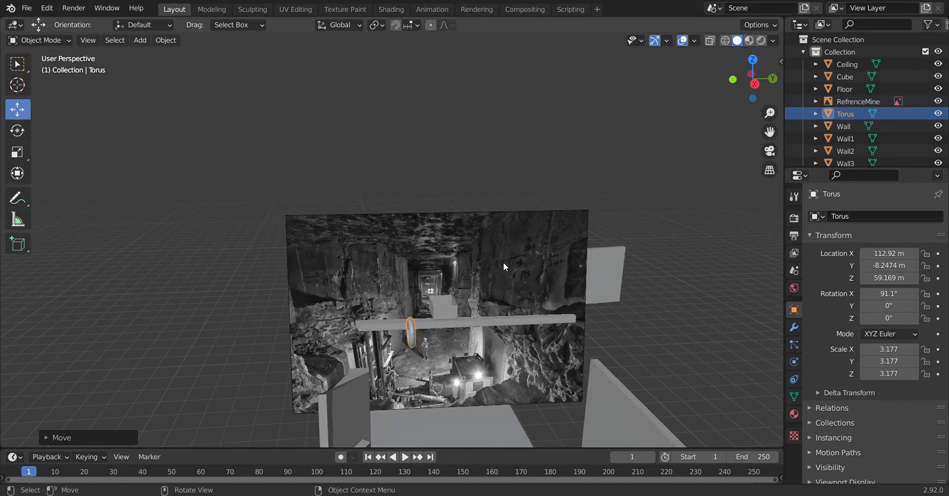
pyautogui.press('s')
pyautogui.press('z')
pyautogui.press('Escape')
# Raise the torus to about Z 62.63 m and shift it along Y to about -3.54 m, beside the open box
pyautogui.press('g')
pyautogui.press('z')
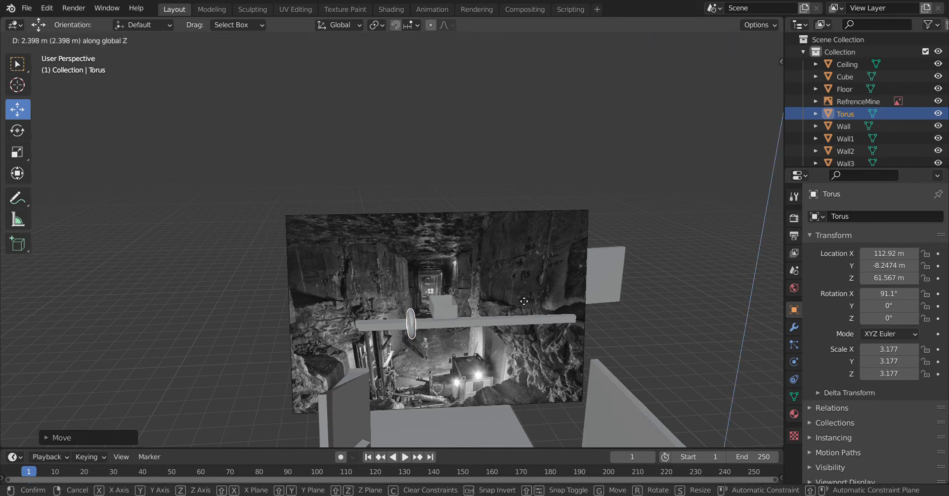
pyautogui.click(524, 291)
pyautogui.press('g')
pyautogui.press('y')
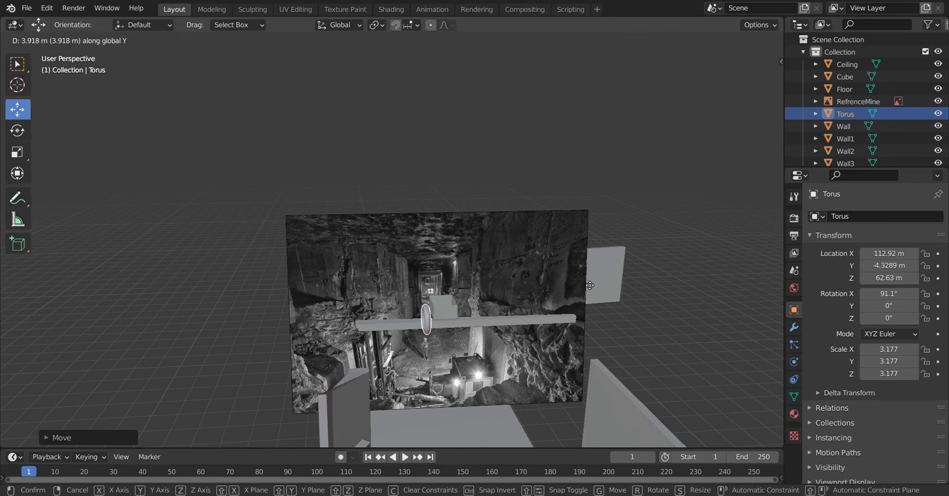
pyautogui.click(595, 283)
# Scale down the torus's entire mesh uniformly in Edit Mode, and return to Object Mode
pyautogui.scroll(4, 583, 292)
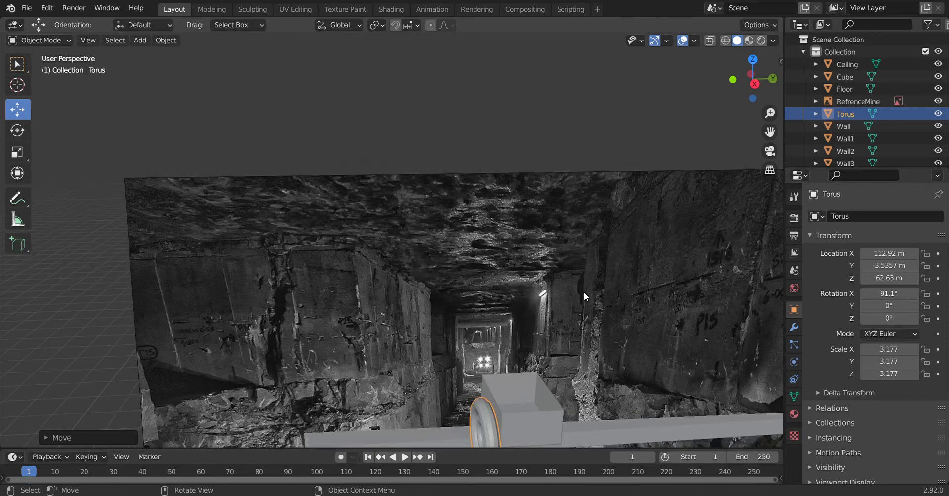
pyautogui.scroll(-2, 583, 292)
pyautogui.press('s')
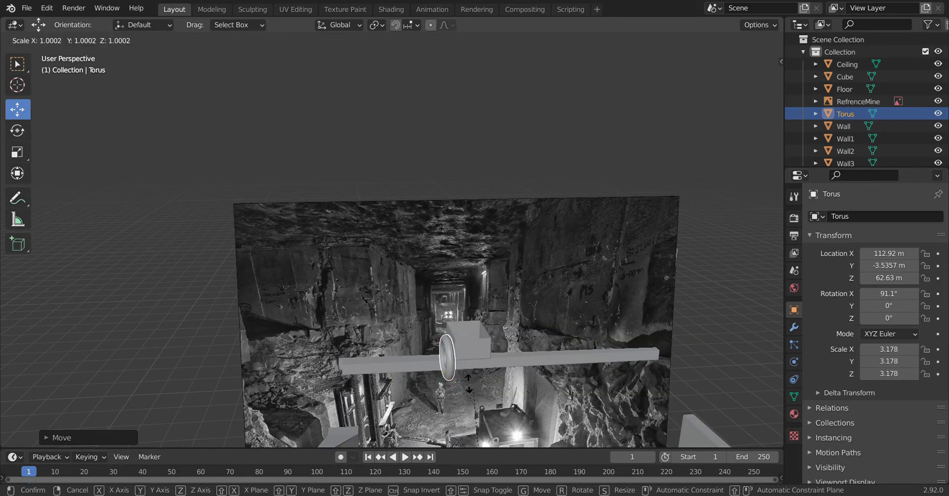
pyautogui.rightClick(473, 382)
pyautogui.hotkey('ctrl', 'Tab')
pyautogui.click(518, 380)
pyautogui.press('a')
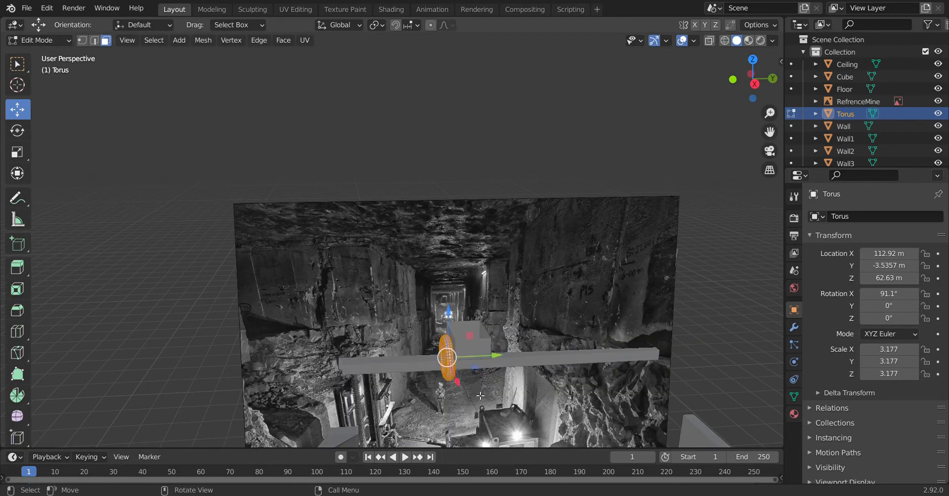
pyautogui.press('s')
pyautogui.click(482, 403)
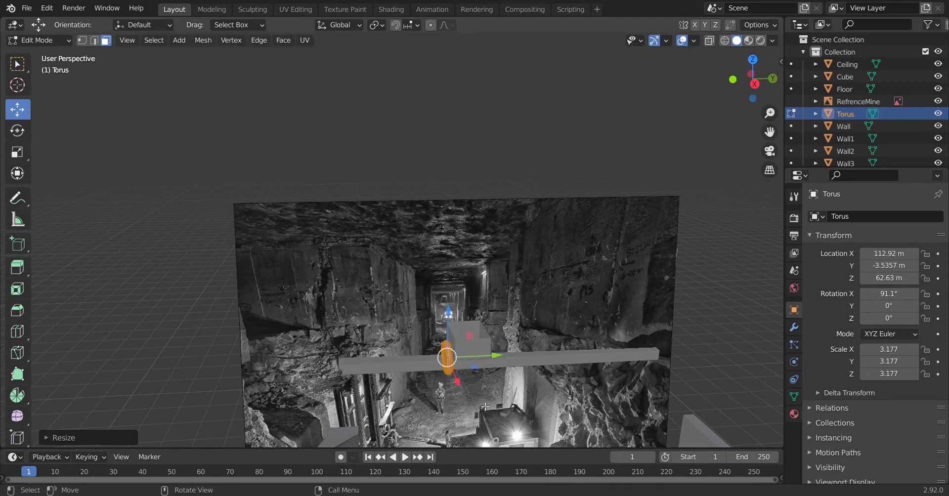
pyautogui.hotkey('ctrl', 'Tab')
pyautogui.click(421, 399)
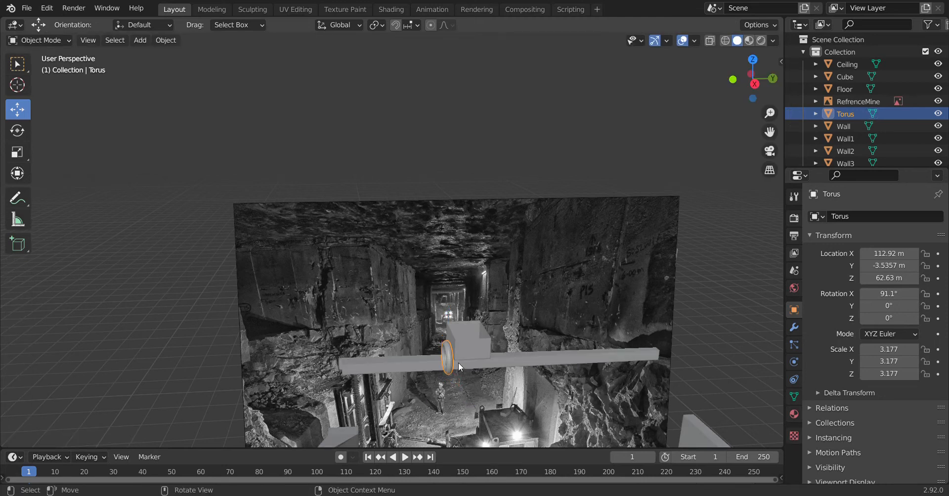
# Duplicate the torus, leaving the copy at the original's position
pyautogui.hotkey('shift', 'd')
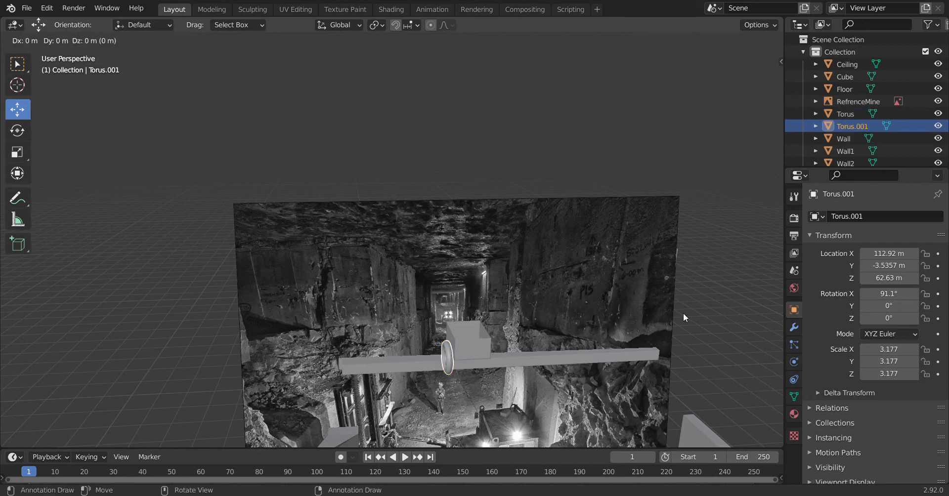
pyautogui.rightClick(683, 313)
pyautogui.scroll(-2, 450, 314)
pyautogui.scroll(5, 450, 313)
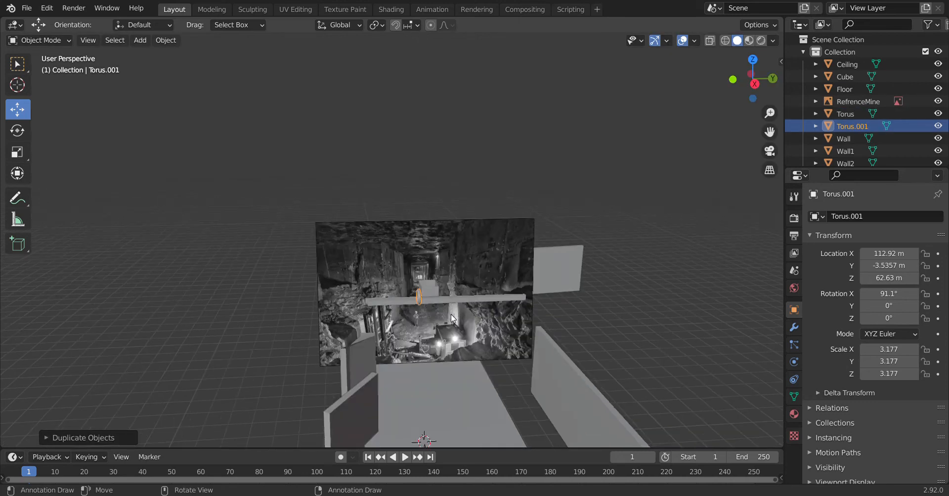
pyautogui.scroll(-2, 450, 313)
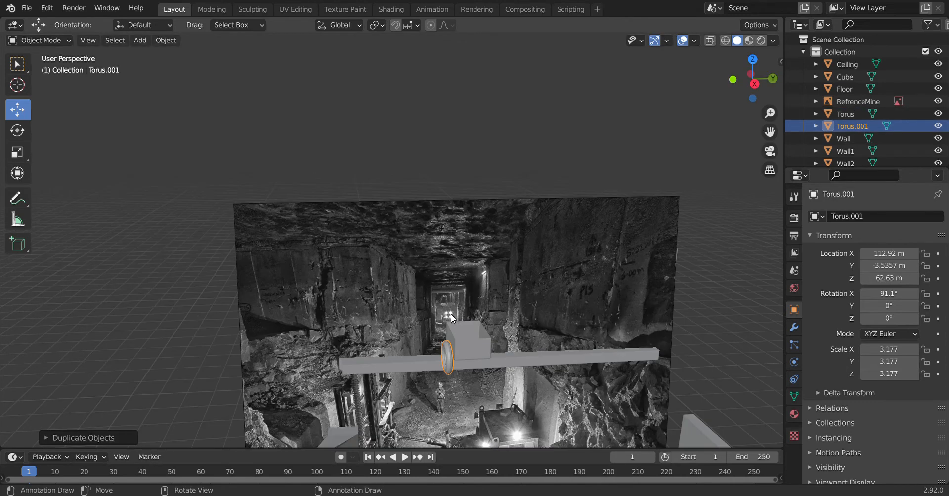
pyautogui.press('g')
pyautogui.press('z')
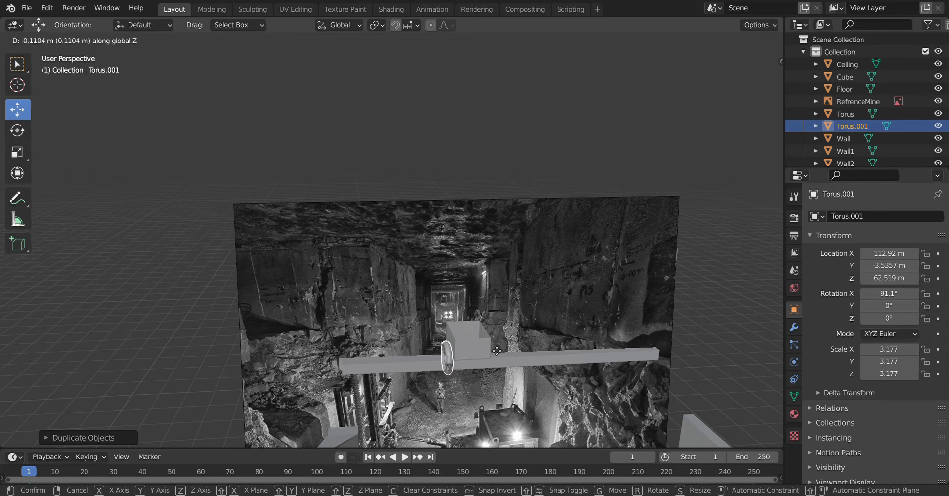
pyautogui.rightClick(503, 360)
pyautogui.press('g')
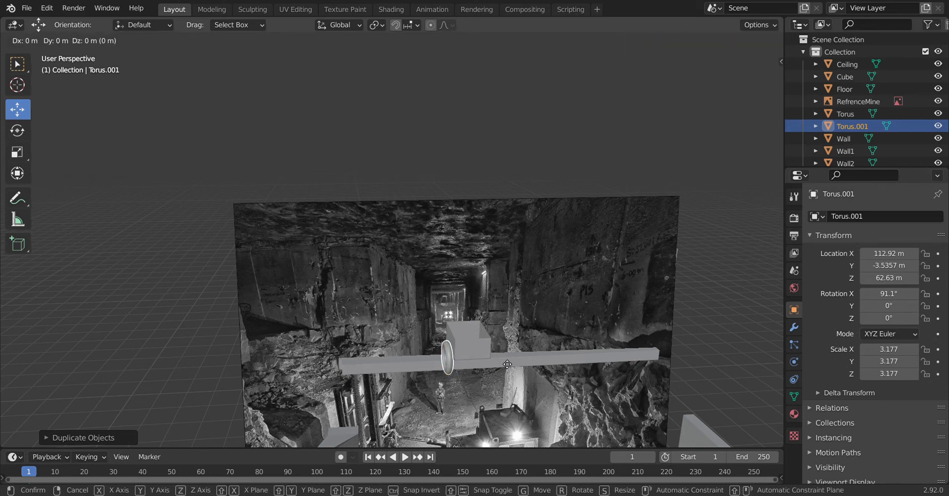
pyautogui.press('z')
pyautogui.rightClick(485, 343)
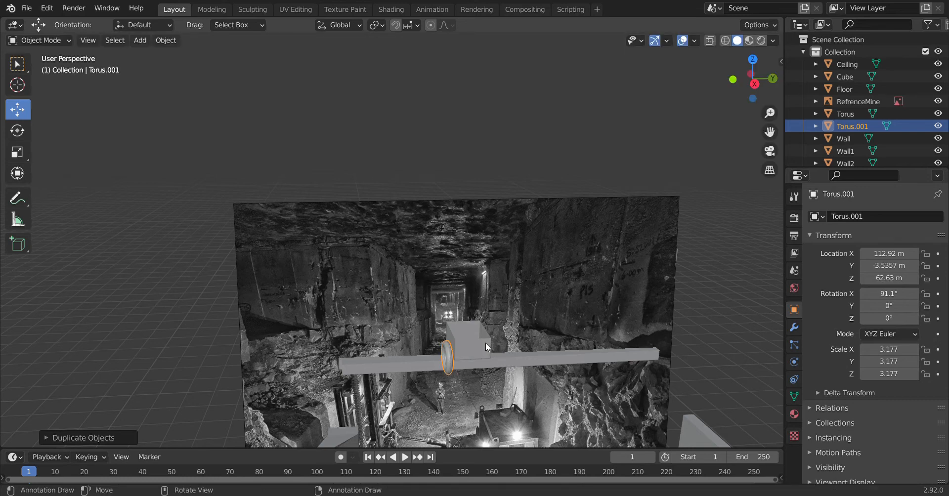
pyautogui.press('g')
pyautogui.press('z')
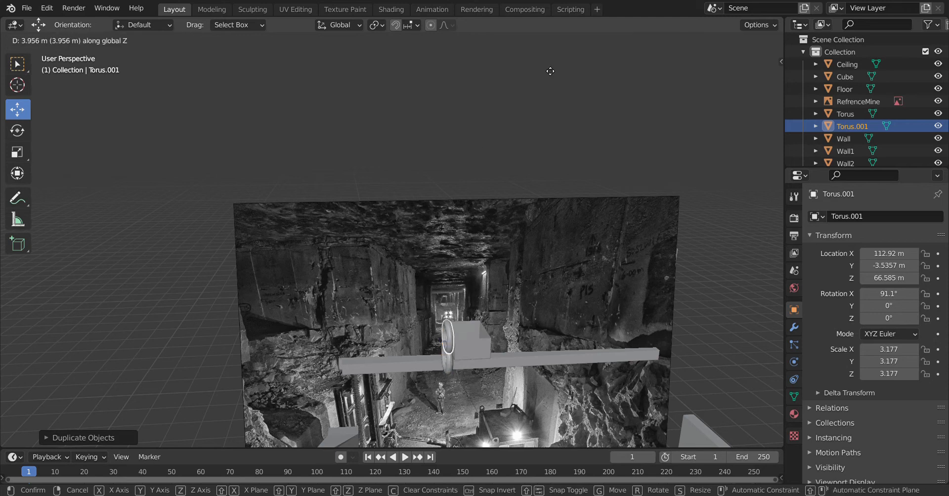
pyautogui.rightClick(551, 54)
# Move the torus copy along X to about 108.78 m, behind the first wheel
pyautogui.press('g')
pyautogui.press('x')
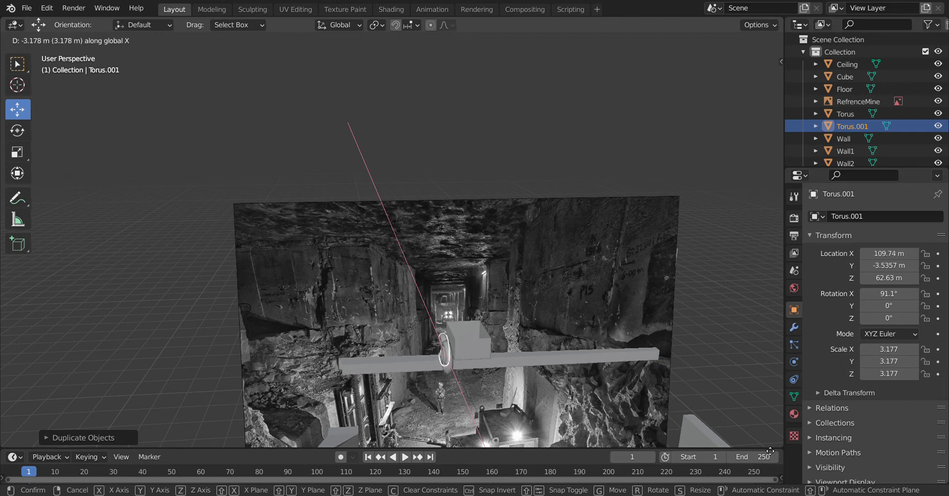
pyautogui.click(585, 339)
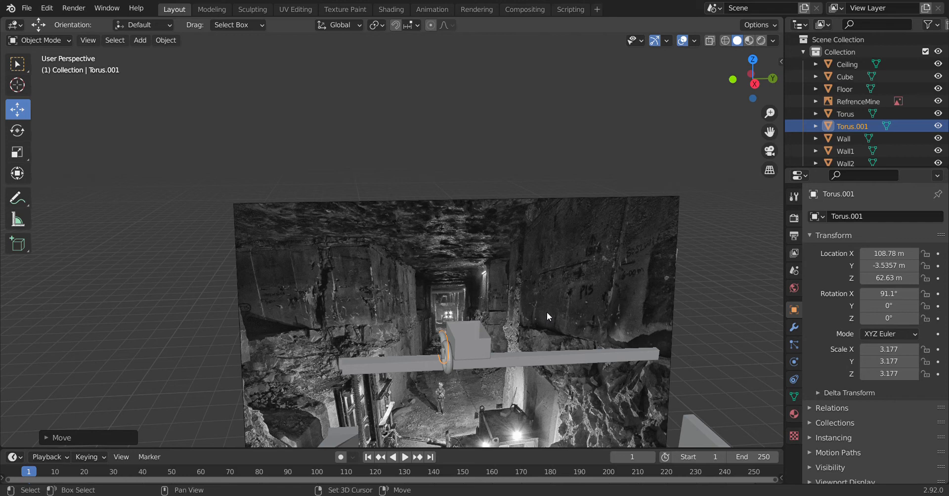
# Duplicate the rear wheel and place the copy on the box's opposite side, at about X 109.48, Y 5.25 and Z 63.22 m
pyautogui.hotkey('shift', 'd')
pyautogui.press('y')
pyautogui.press('y')
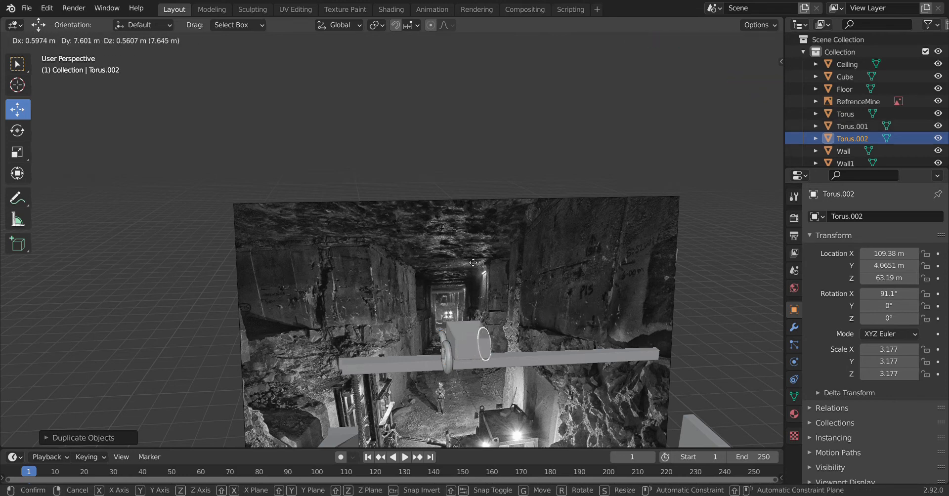
pyautogui.click(548, 281)
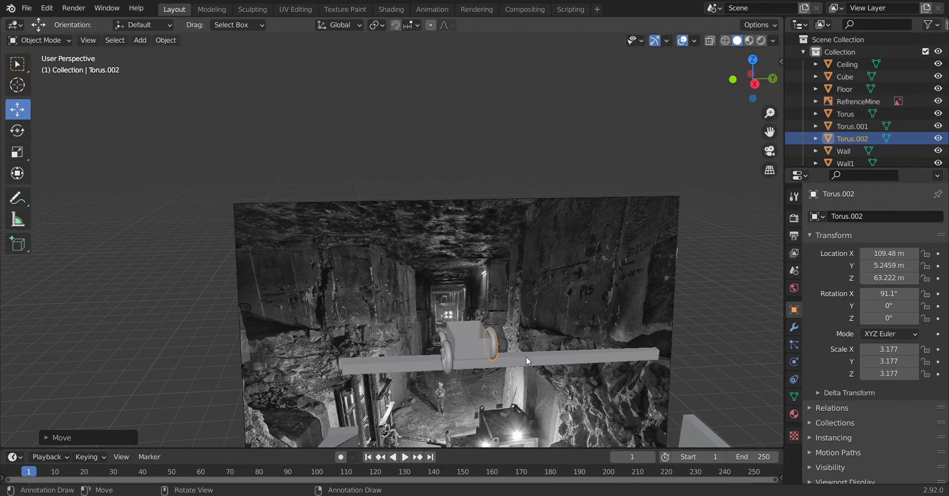
# Duplicate the new wheel and move the copy along X to about 111.76 m, forming the front wheel on that side
pyautogui.hotkey('shift', 'd')
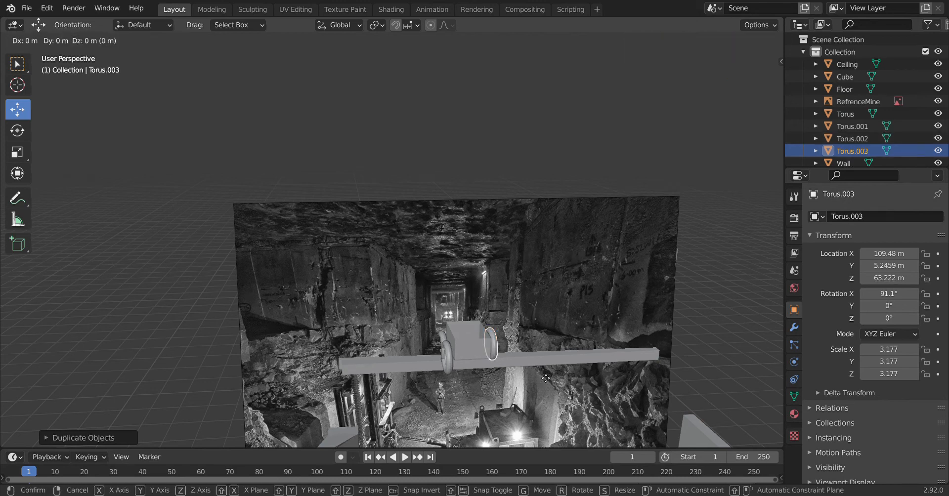
pyautogui.press('x')
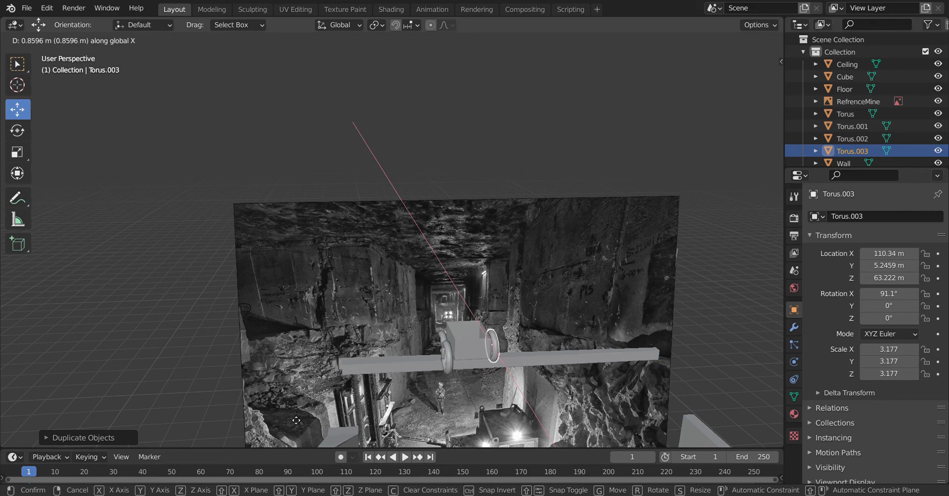
pyautogui.click(277, 421)
pyautogui.press('g')
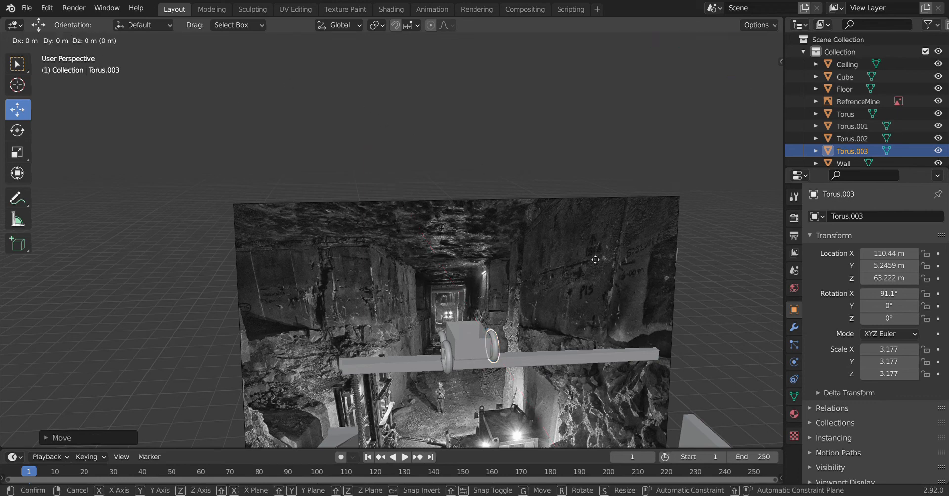
pyautogui.press('x')
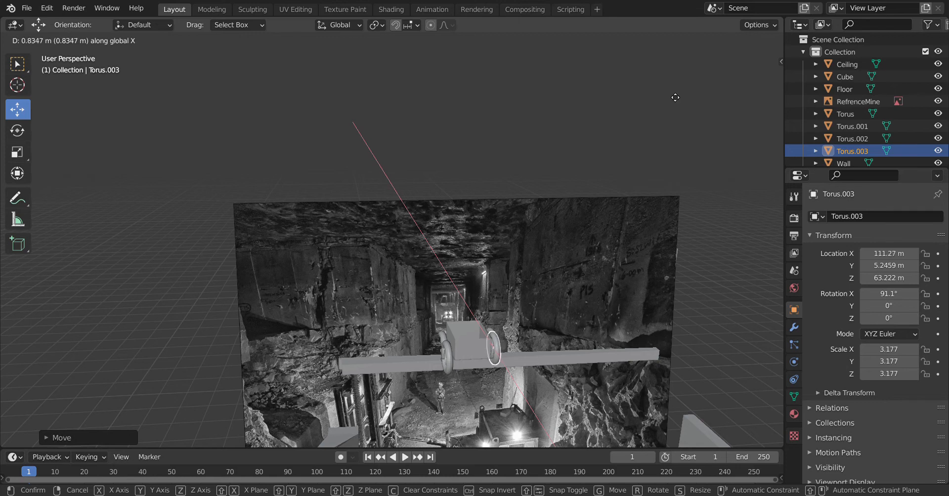
pyautogui.click(239, 313)
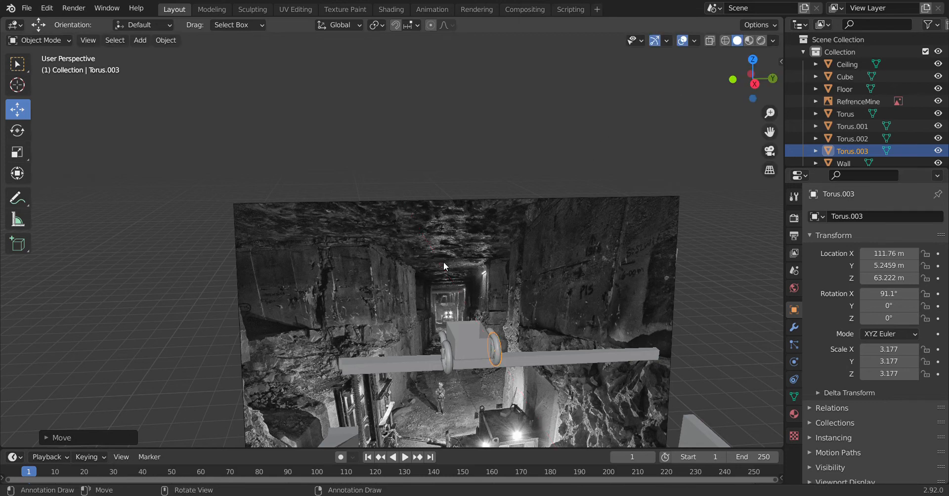
# Shift the mesh of Torus.002 backward along X in Edit Mode, adjust it slightly along Z, and return to Object Mode
pyautogui.click(489, 335)
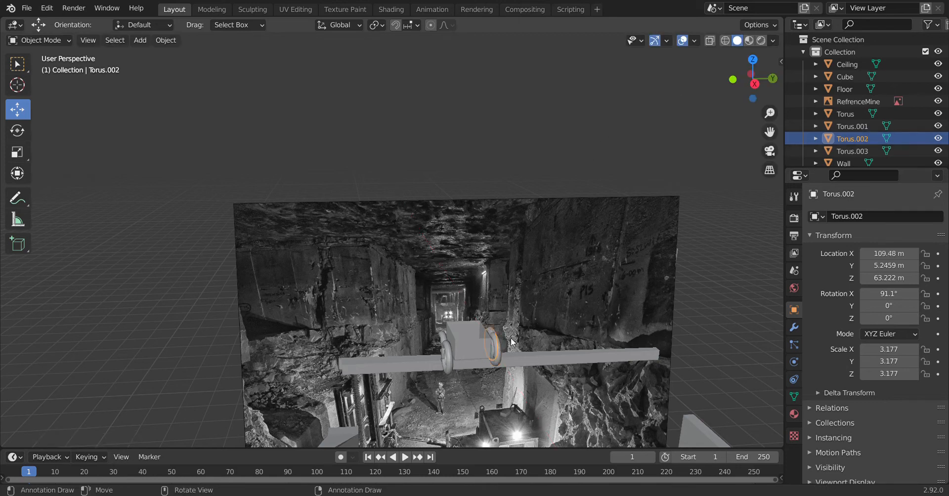
pyautogui.press('g')
pyautogui.press('x')
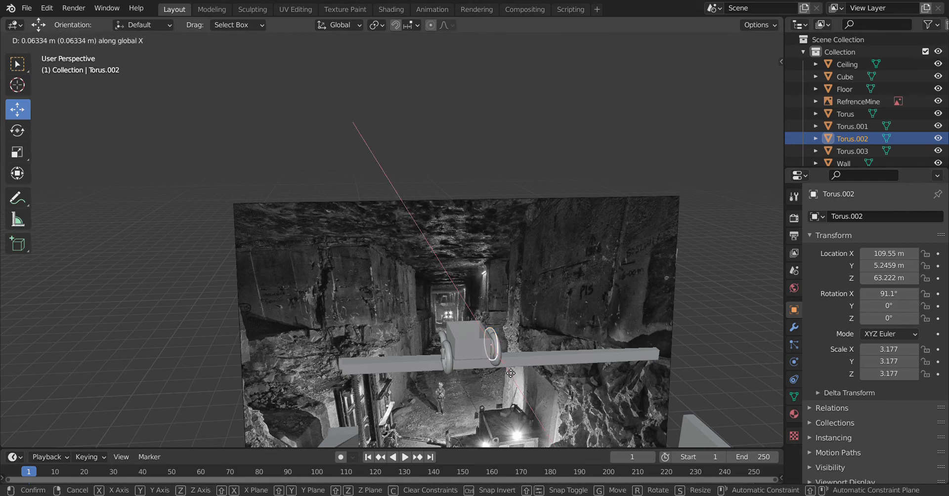
pyautogui.press('Escape')
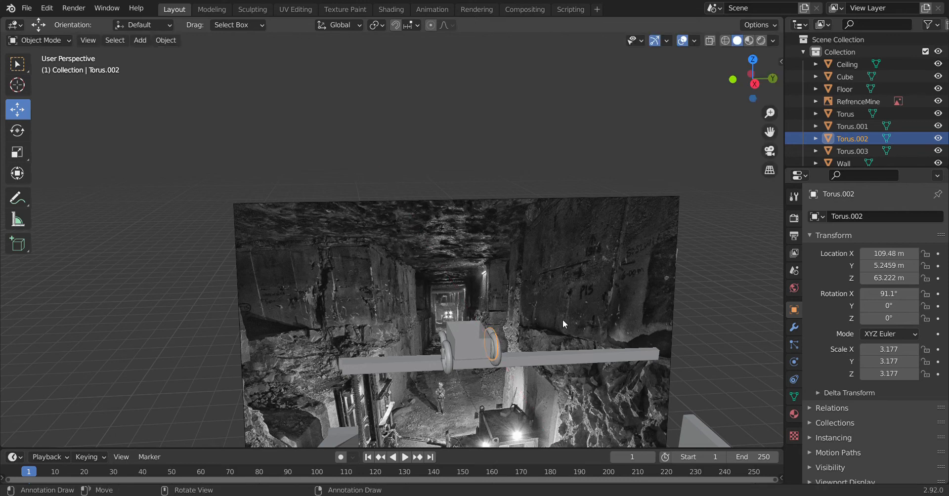
pyautogui.hotkey('ctrl', 'Tab')
pyautogui.click(604, 345)
pyautogui.press('g')
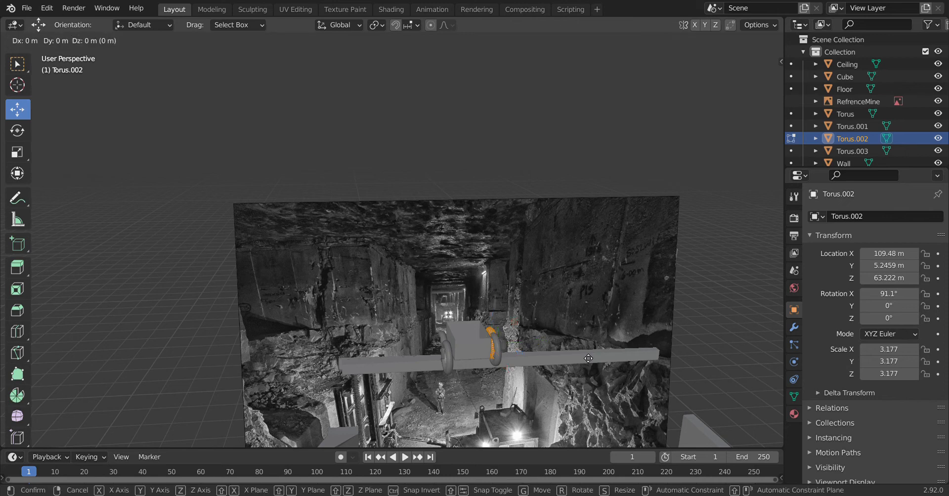
pyautogui.press('x')
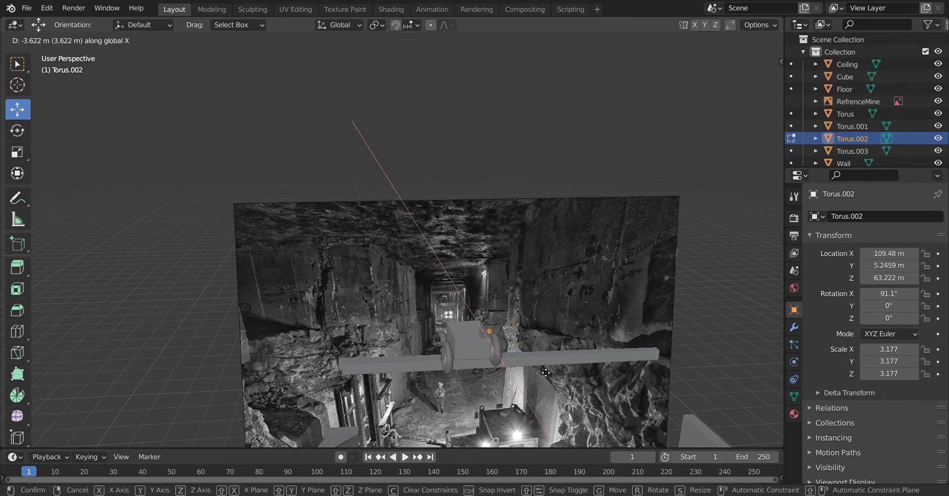
pyautogui.click(524, 355)
pyautogui.moveTo(489, 307); pyautogui.dragTo(495, 292)
pyautogui.moveTo(492, 299); pyautogui.dragTo(493, 298)
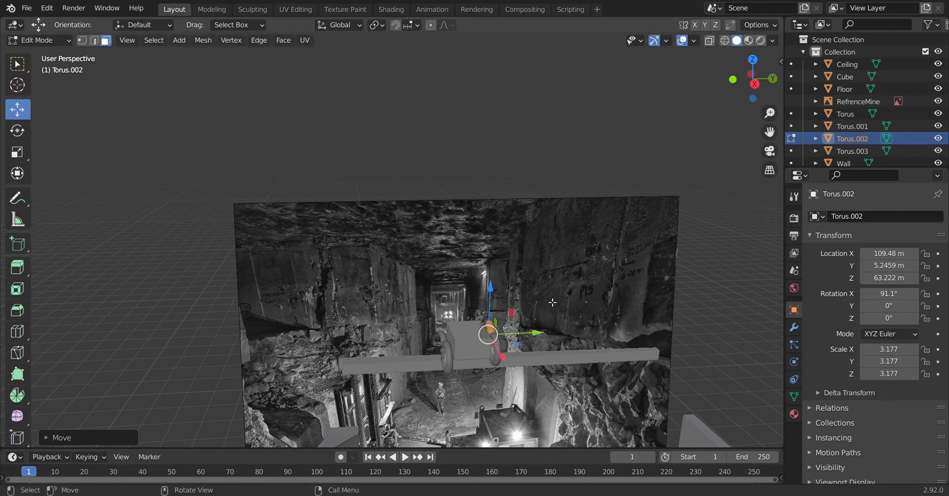
pyautogui.hotkey('ctrl', 'Tab')
pyautogui.click(538, 303)
# Join the four torus wheels and the open box into a single object, with the box as the active object
pyautogui.keyDown('shift'); pyautogui.click(496, 353); pyautogui.keyUp('shift')
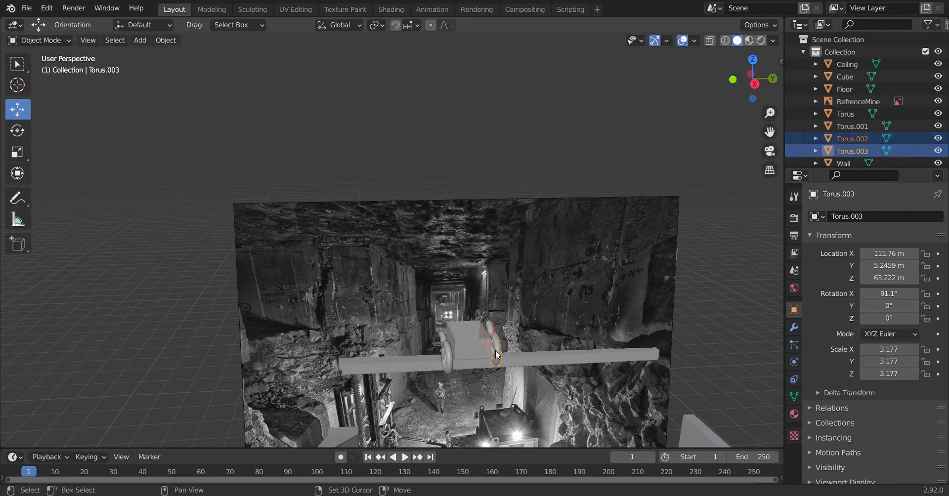
pyautogui.keyDown('shift'); pyautogui.click(450, 359); pyautogui.keyUp('shift')
pyautogui.keyDown('shift'); pyautogui.click(444, 345); pyautogui.keyUp('shift')
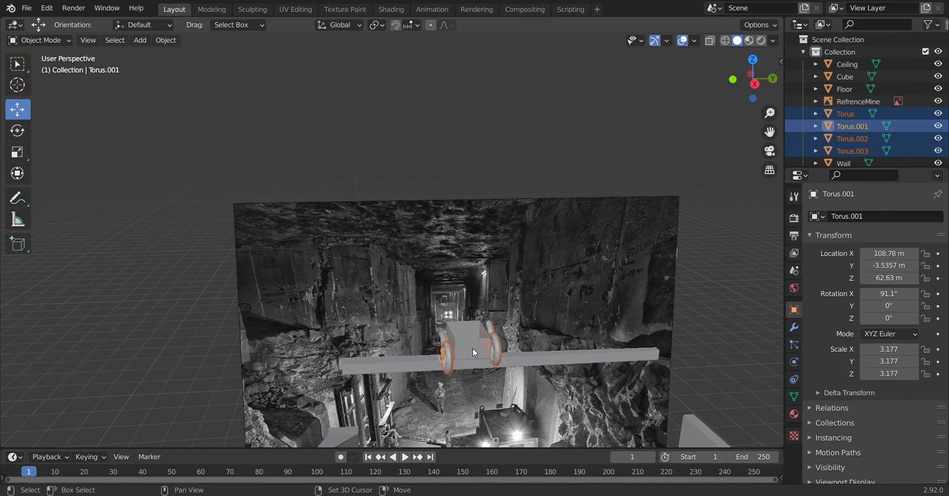
pyautogui.keyDown('shift'); pyautogui.click(472, 347); pyautogui.keyUp('shift')
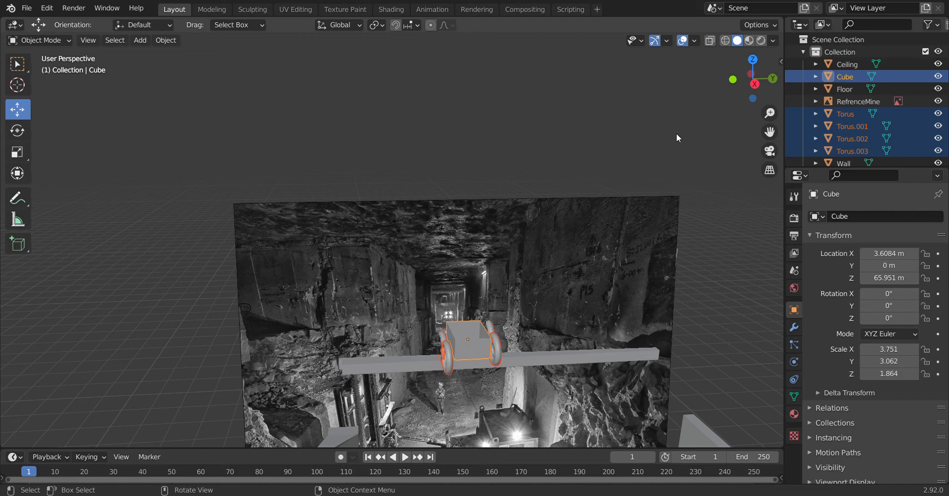
pyautogui.hotkey('ctrl', 'j')
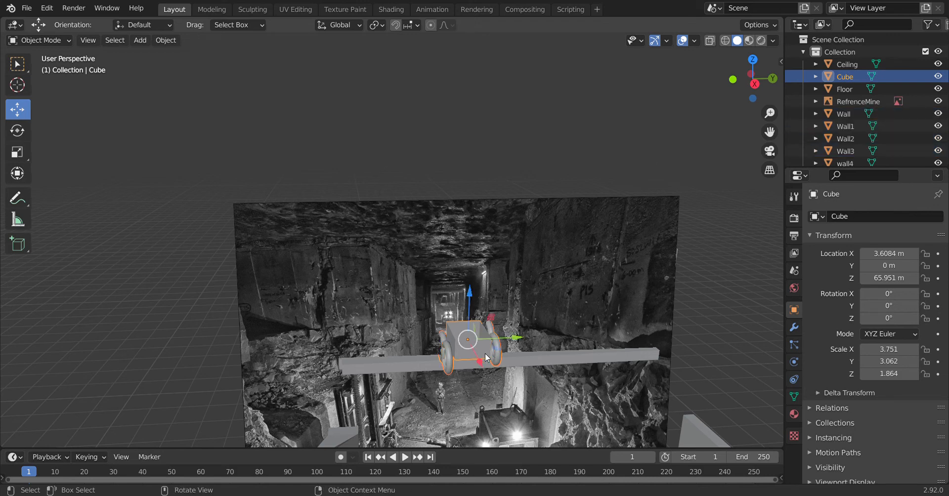
# Hide the RefrenceMine reference image in the viewport
pyautogui.scroll(-1, 835, 119)
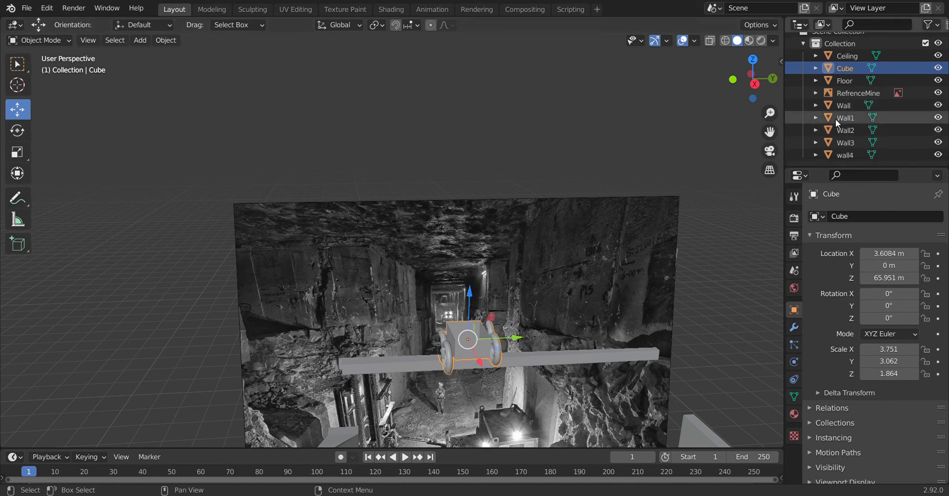
pyautogui.scroll(1, 851, 105)
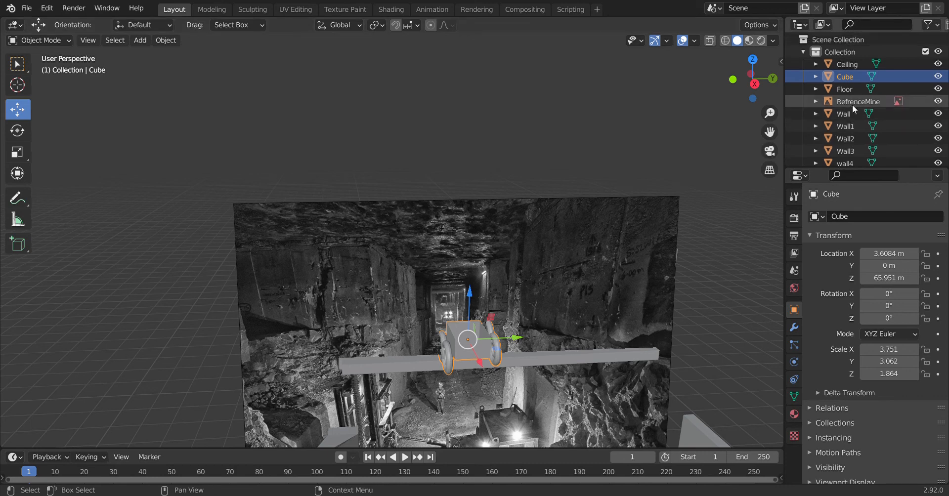
pyautogui.click(497, 338)
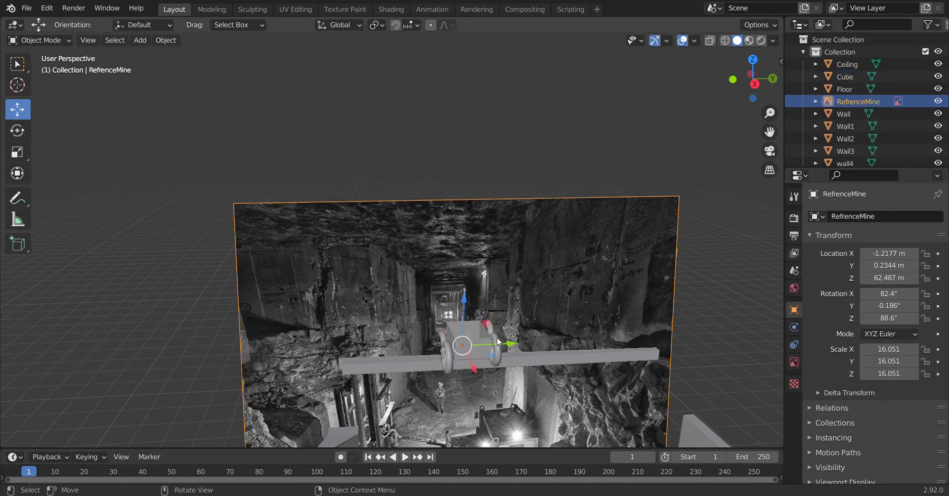
pyautogui.click(484, 339)
pyautogui.click(484, 339)
pyautogui.click(938, 101)
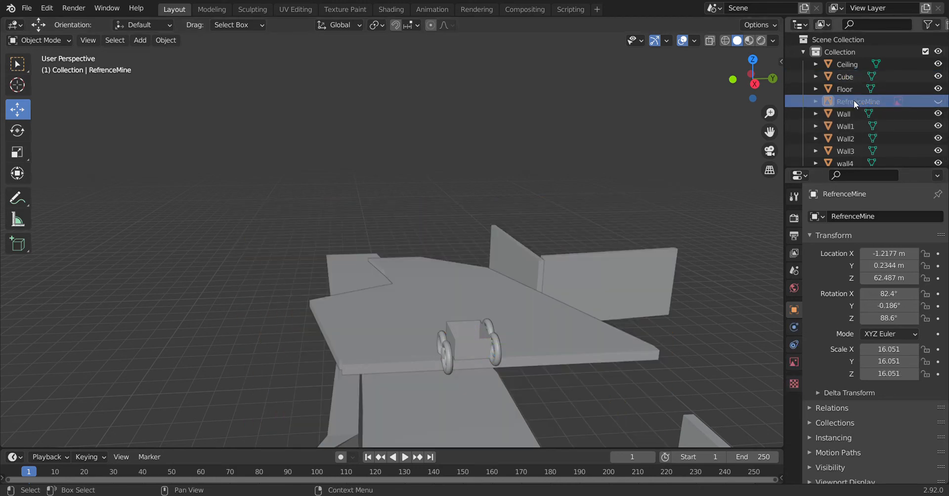
# Select all visible objects and scale them up together uniformly to about 1.44 times their size
pyautogui.click(844, 89)
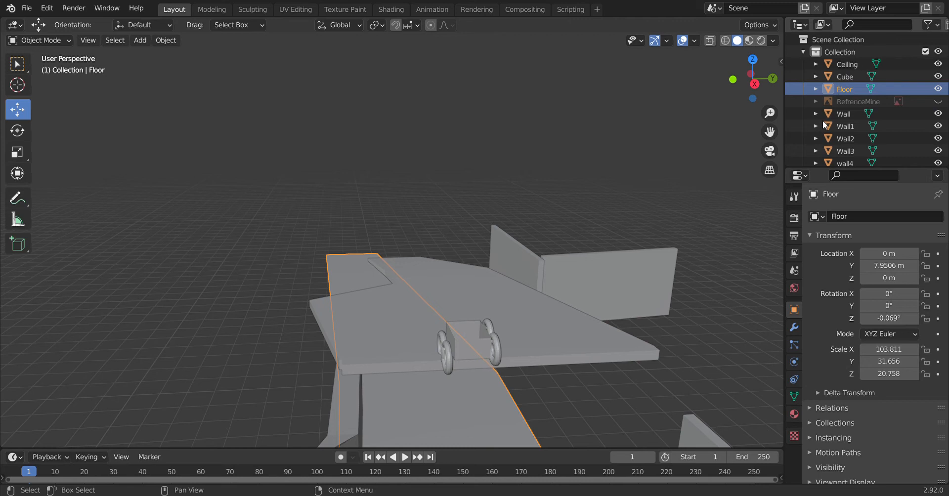
pyautogui.scroll(-2, 509, 284)
pyautogui.scroll(1, 489, 299)
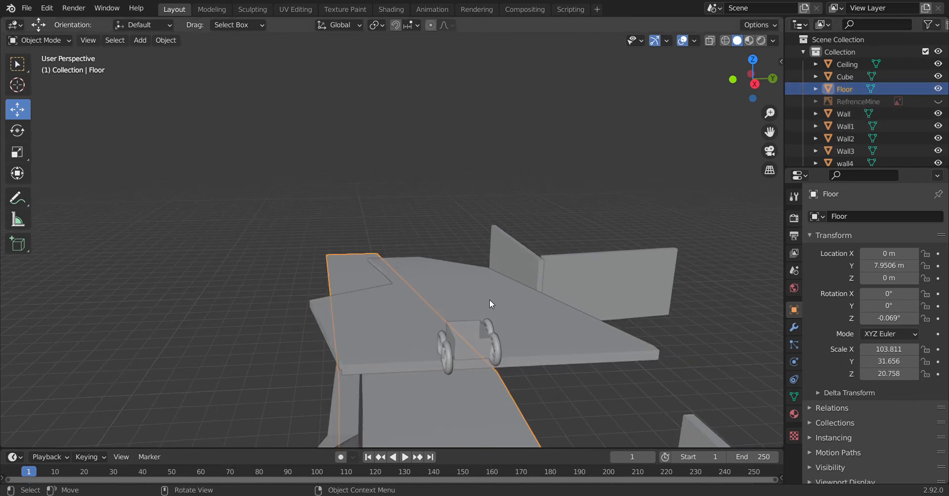
pyautogui.click(477, 349)
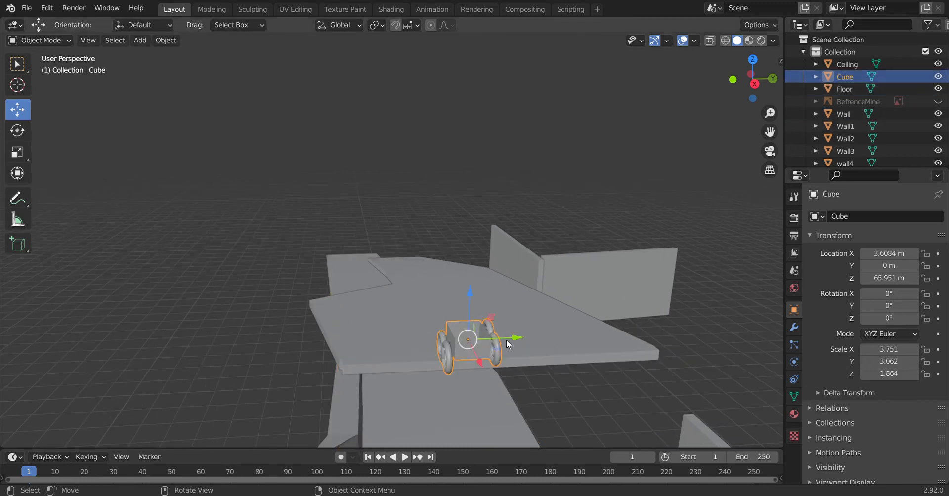
pyautogui.press('a')
pyautogui.press('s')
pyautogui.click(508, 338)
pyautogui.rightClick(500, 336)
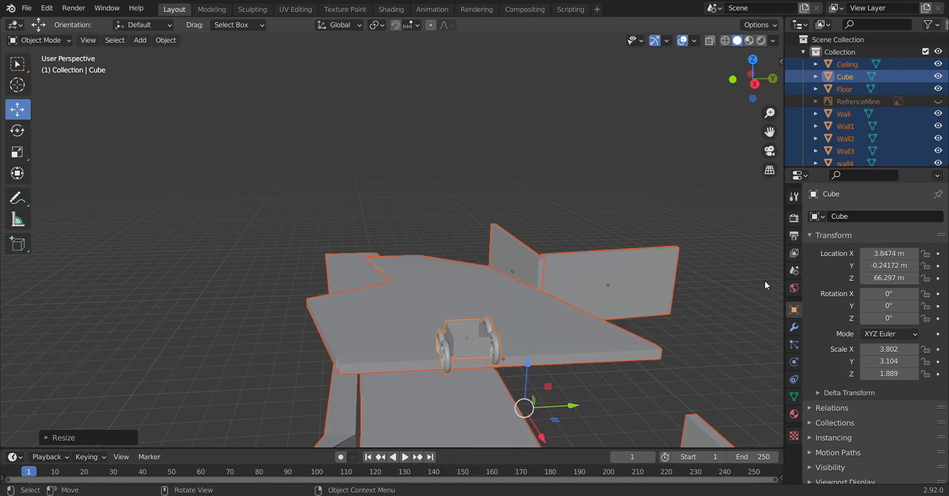
pyautogui.press('s')
pyautogui.click(44, 299)
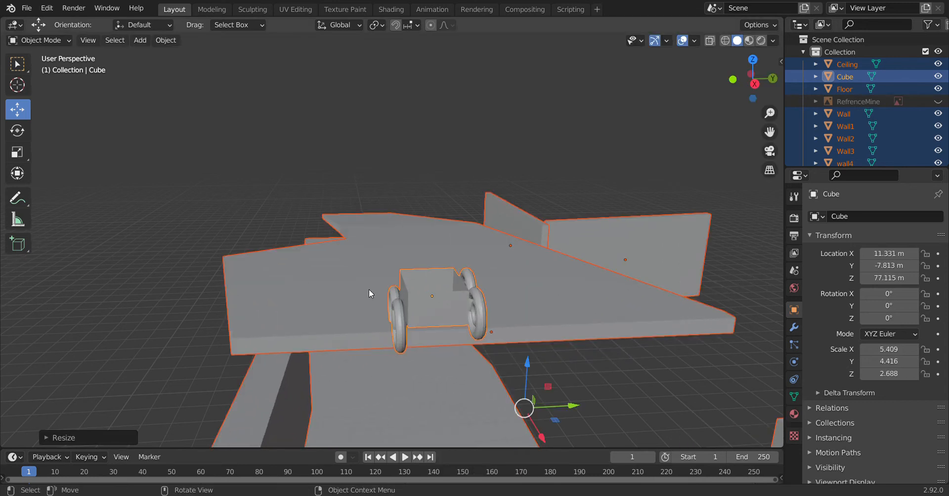
# Select only the cart and scale it up uniformly by about 2.03
pyautogui.click(418, 297)
pyautogui.click(423, 307)
pyautogui.press('s')
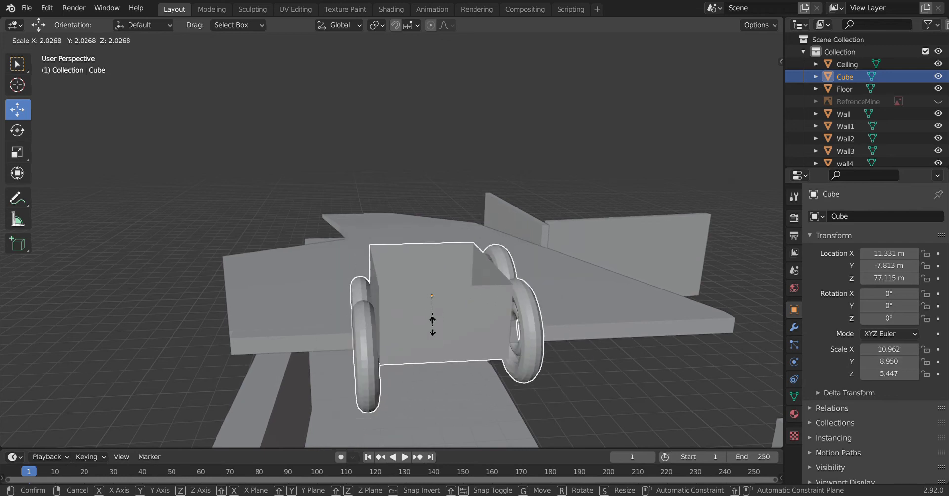
pyautogui.click(432, 320)
# Lower the cart along Z to about 12.42 m, down between the tunnel walls
pyautogui.scroll(-5, 482, 274)
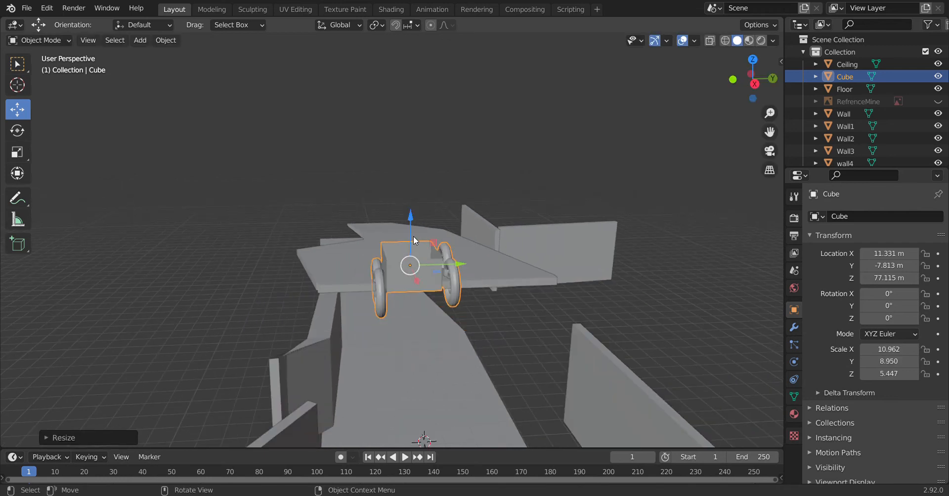
pyautogui.moveTo(414, 241); pyautogui.dragTo(393, 341)
pyautogui.moveTo(770, 132); pyautogui.dragTo(780, 61)
pyautogui.scroll(2, 527, 306)
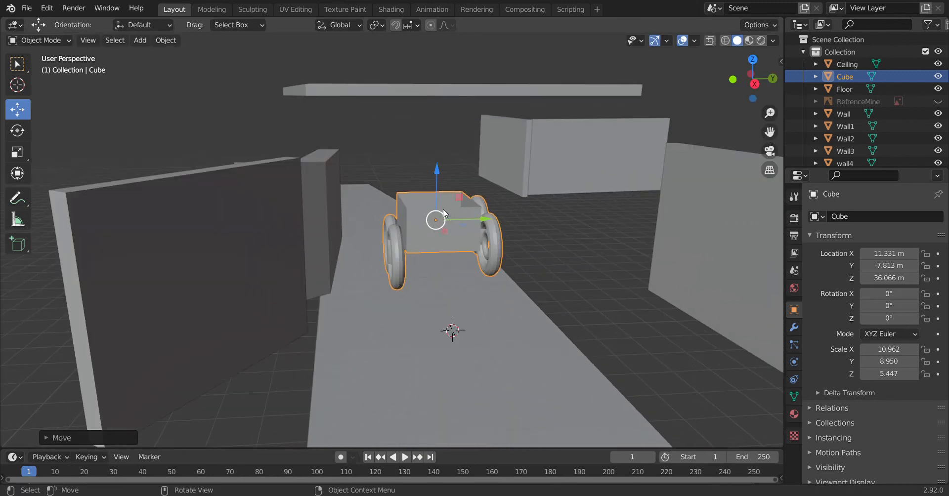
pyautogui.moveTo(440, 177); pyautogui.dragTo(439, 269)
# Scale the cart up uniformly to an X scale of about 25.9 and adjust its height to about Z 14.89 m
pyautogui.press('s')
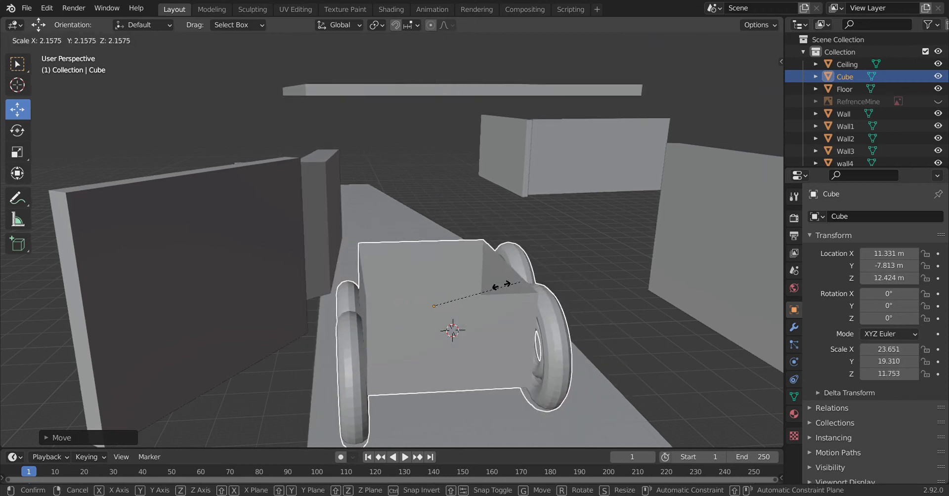
pyautogui.click(498, 281)
pyautogui.press('s')
pyautogui.click(454, 272)
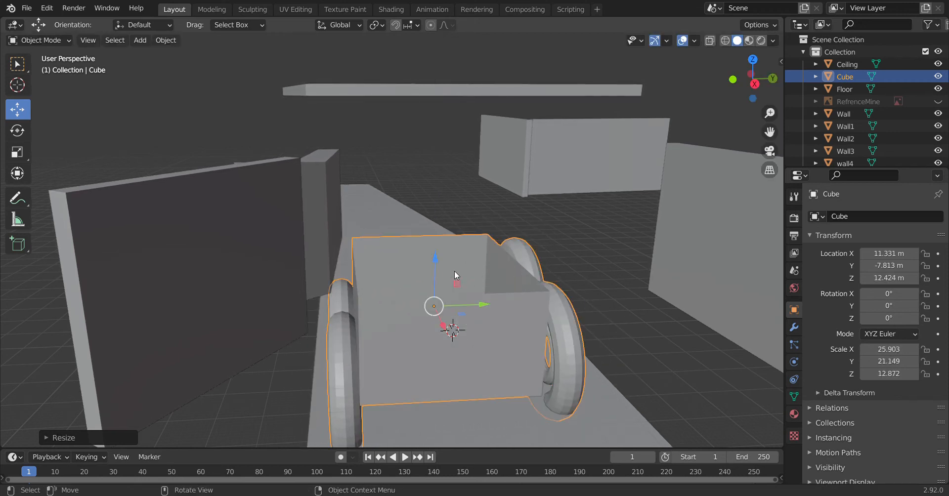
pyautogui.moveTo(434, 266); pyautogui.dragTo(423, 340)
pyautogui.moveTo(752, 80); pyautogui.dragTo(702, 84)
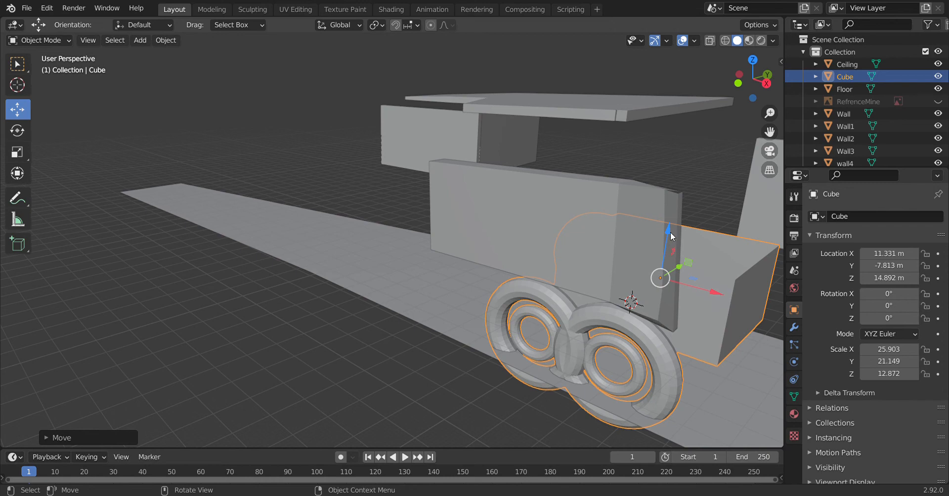
# Raise the cart along Z to about 22.03 m
pyautogui.moveTo(671, 236); pyautogui.dragTo(675, 212)
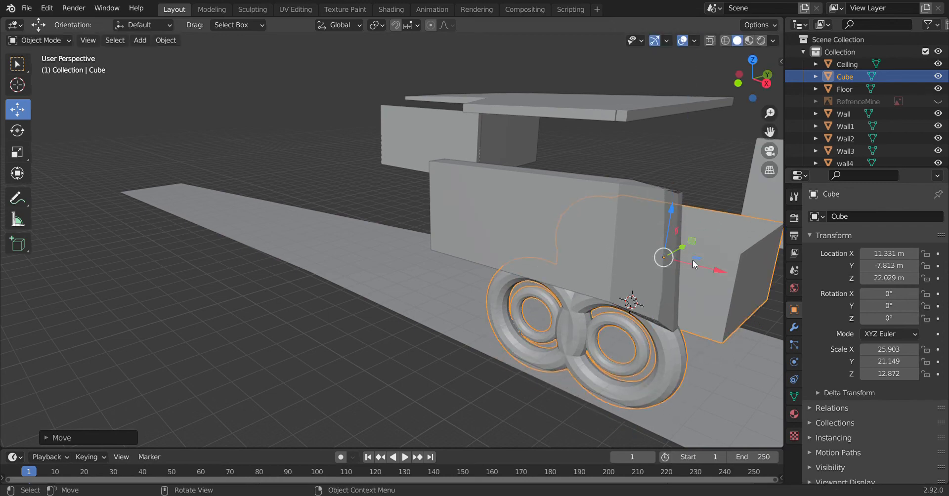
pyautogui.click(655, 350)
pyautogui.click(659, 352)
pyautogui.hotkey('ctrl', 'Tab')
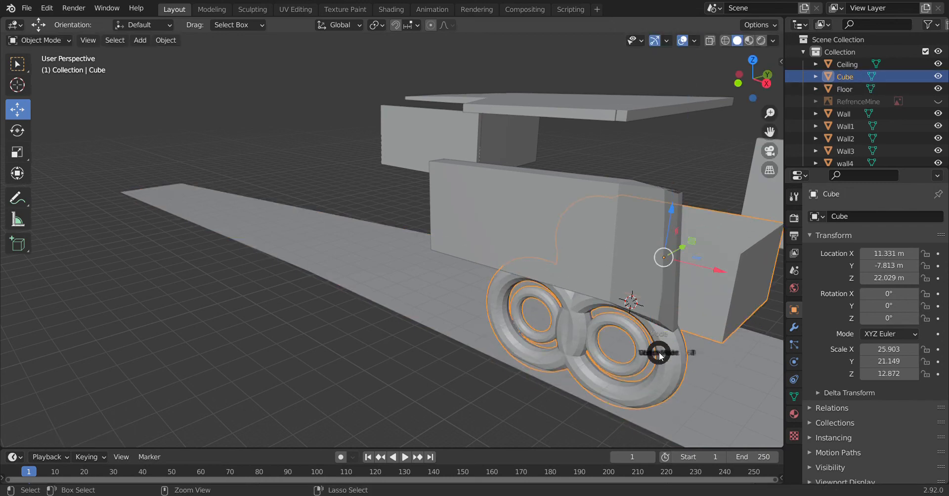
pyautogui.click(694, 352)
# Undo the cart's moves and scaling, the whole-scene scaling and the hiding of the reference image
pyautogui.hotkey('ctrl', 'z')
pyautogui.hotkey('ctrl', 'z')
pyautogui.hotkey('ctrl', 'z')
pyautogui.hotkey('ctrl', 'z')
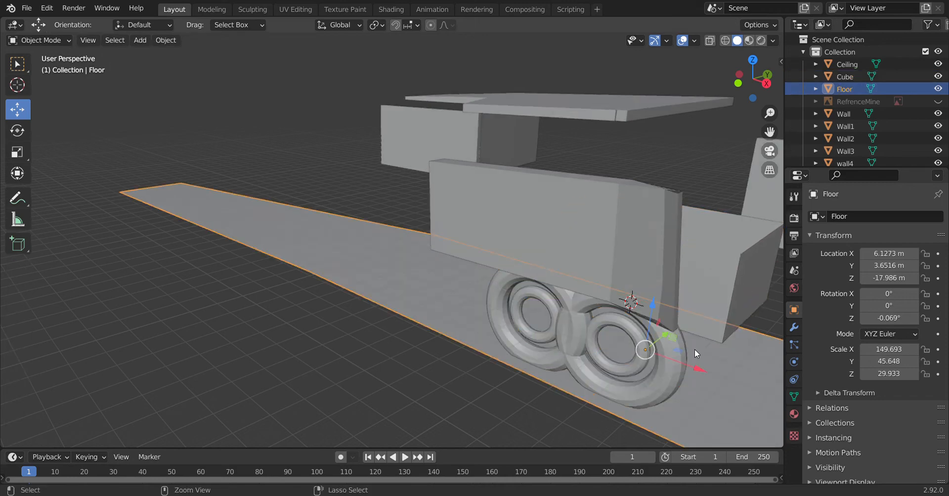
pyautogui.hotkey('ctrl', 'z')
pyautogui.hotkey('ctrl', 'z')
pyautogui.hotkey('ctrl', 'z')
pyautogui.hotkey('ctrl', 'z')
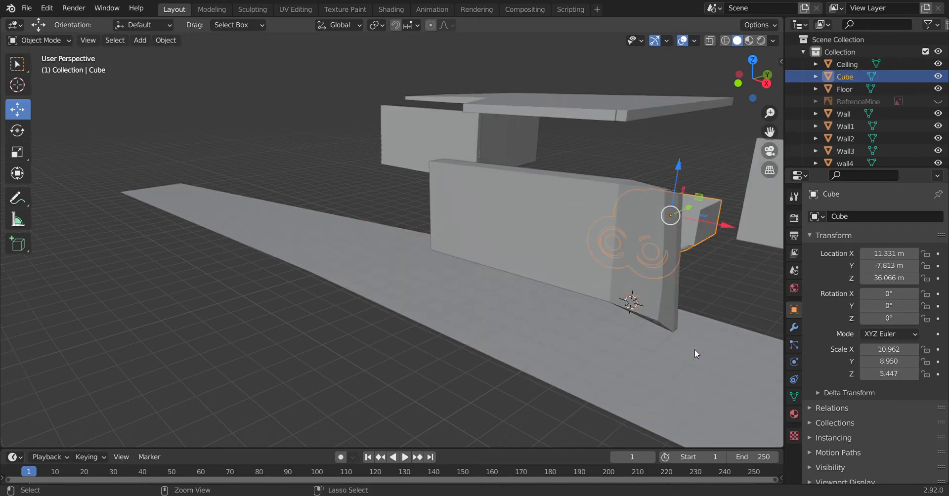
pyautogui.hotkey('ctrl', 'z')
pyautogui.hotkey('ctrl', 'z')
pyautogui.hotkey('ctrl', 'z')
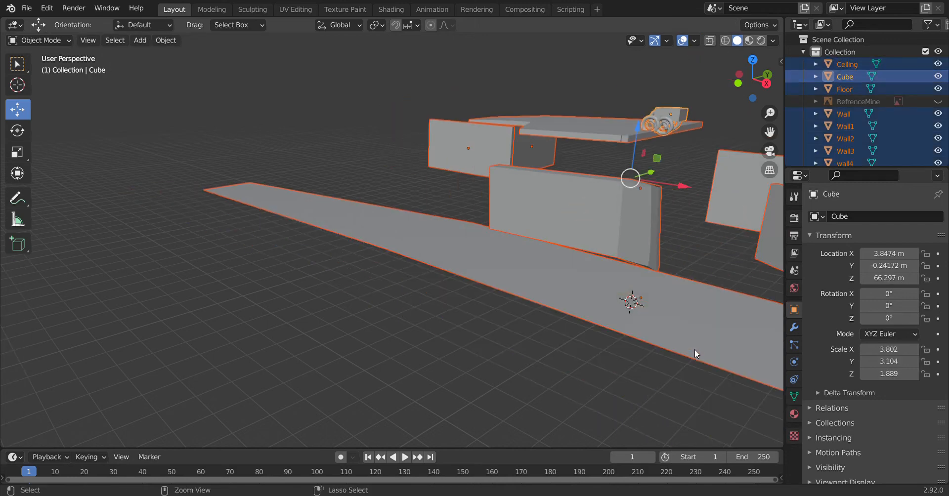
pyautogui.hotkey('ctrl', 'z')
pyautogui.hotkey('ctrl', 'z')
pyautogui.hotkey('ctrl', 'z')
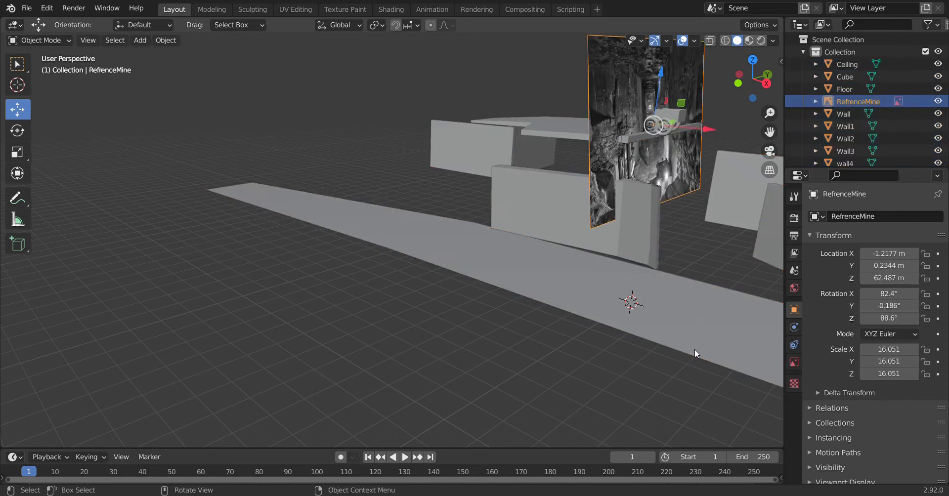
# Undo further back to before the wheels were joined to the cart body, so they are separate objects
pyautogui.scroll(3, 740, 75)
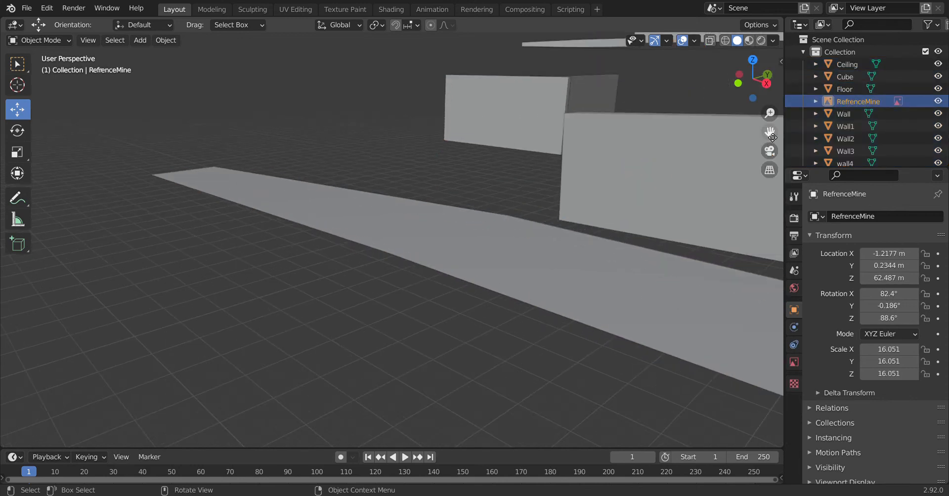
pyautogui.moveTo(769, 132); pyautogui.dragTo(389, 323)
pyautogui.click(475, 246)
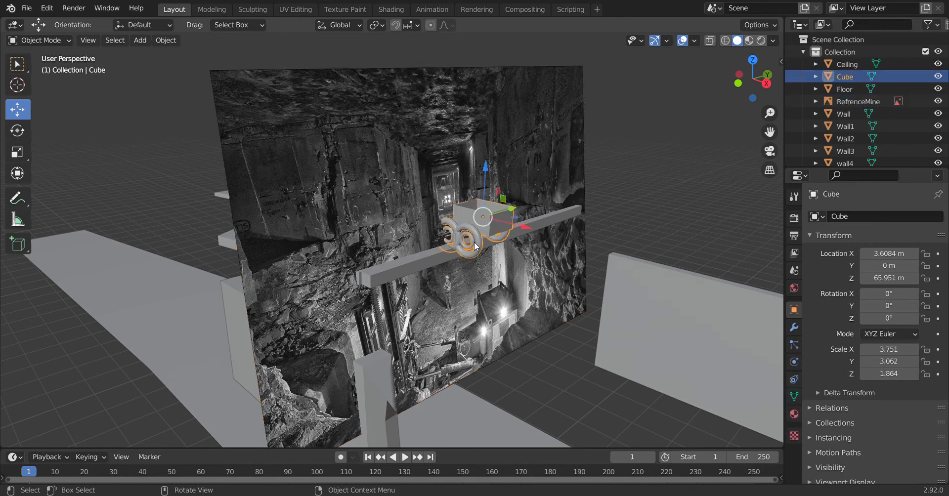
pyautogui.hotkey('ctrl', 'z')
pyautogui.hotkey('ctrl', 'z')
pyautogui.hotkey('ctrl', 'z')
pyautogui.hotkey('ctrl', 'z')
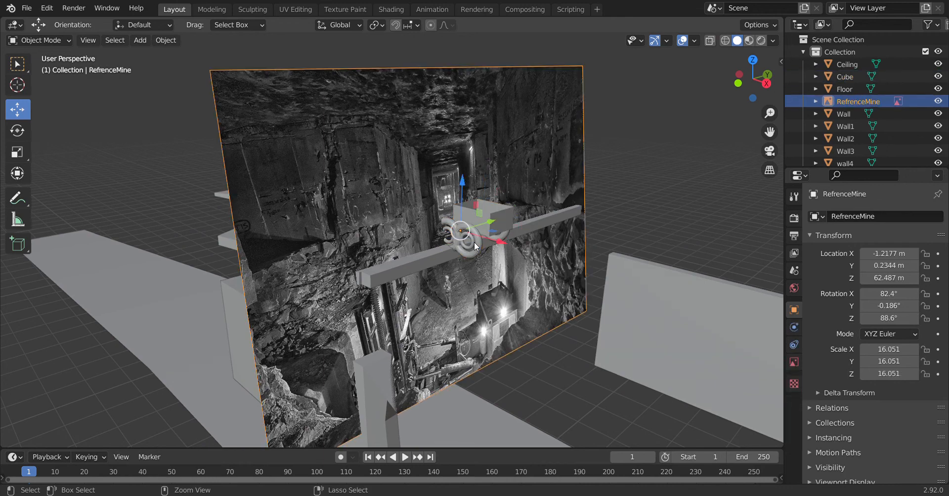
pyautogui.hotkey('ctrl', 'z')
pyautogui.hotkey('ctrl', 'z')
pyautogui.hotkey('ctrl', 'z')
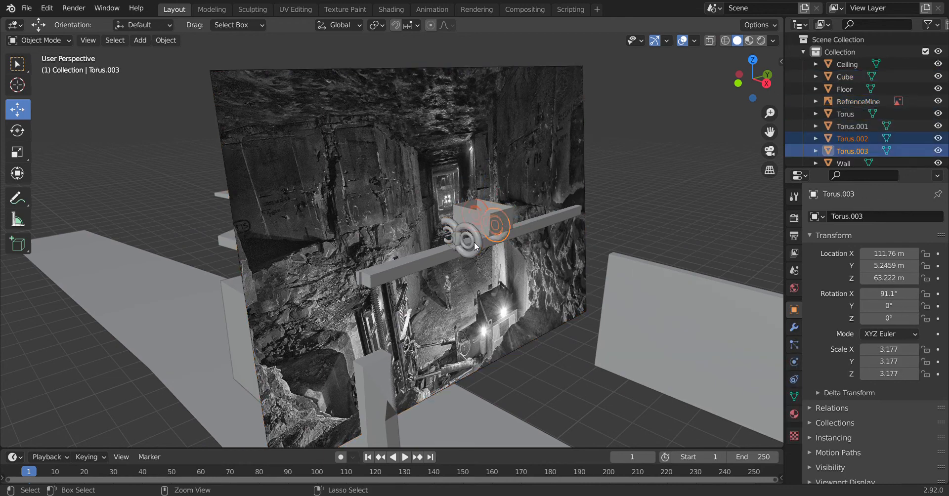
# Move the near front wheel (Torus) along the X axis to about 115.05 m
pyautogui.click(474, 242)
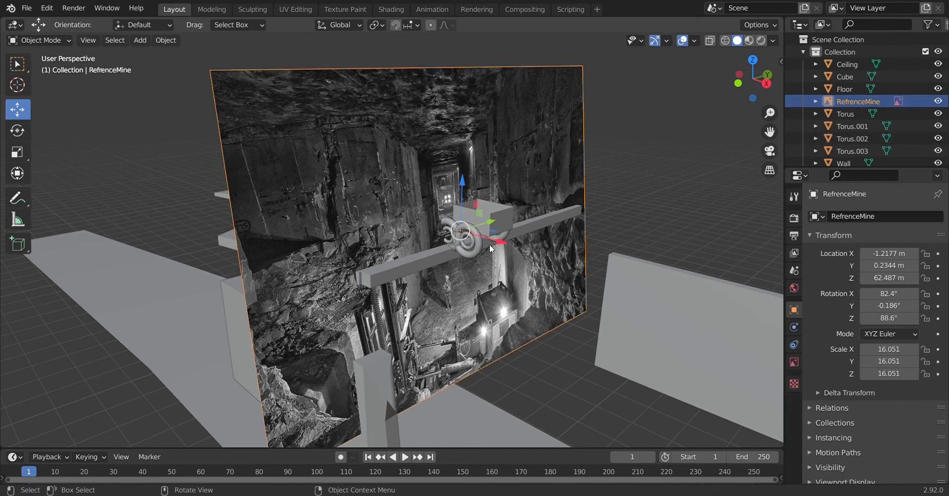
pyautogui.click(478, 252)
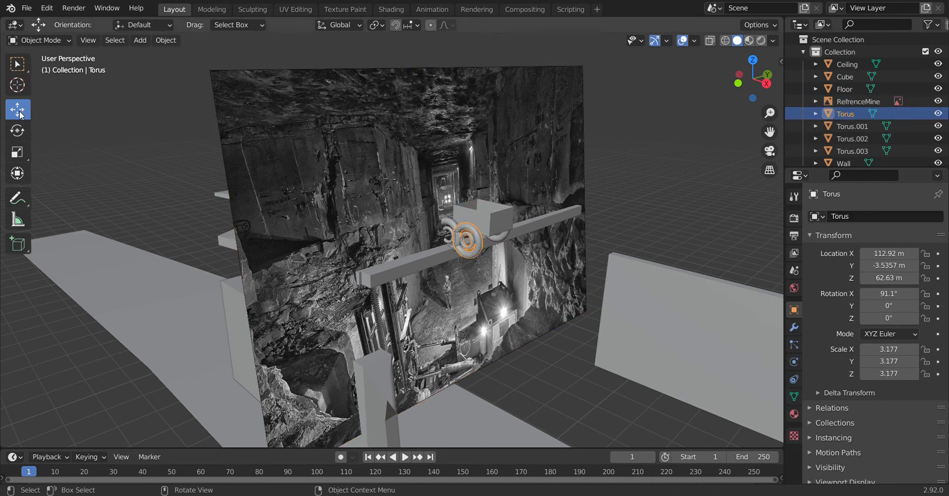
pyautogui.click(469, 242)
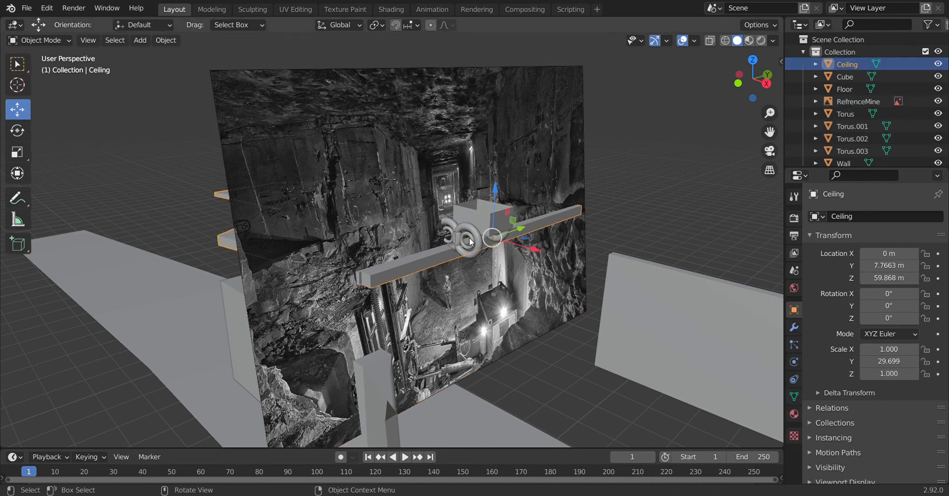
pyautogui.click(476, 239)
pyautogui.moveTo(748, 100)
pyautogui.mouseDown()
pyautogui.moveTo(657, 119)
pyautogui.moveTo(748, 102)
pyautogui.mouseUp()
pyautogui.moveTo(769, 138); pyautogui.dragTo(644, 121)
pyautogui.press('g')
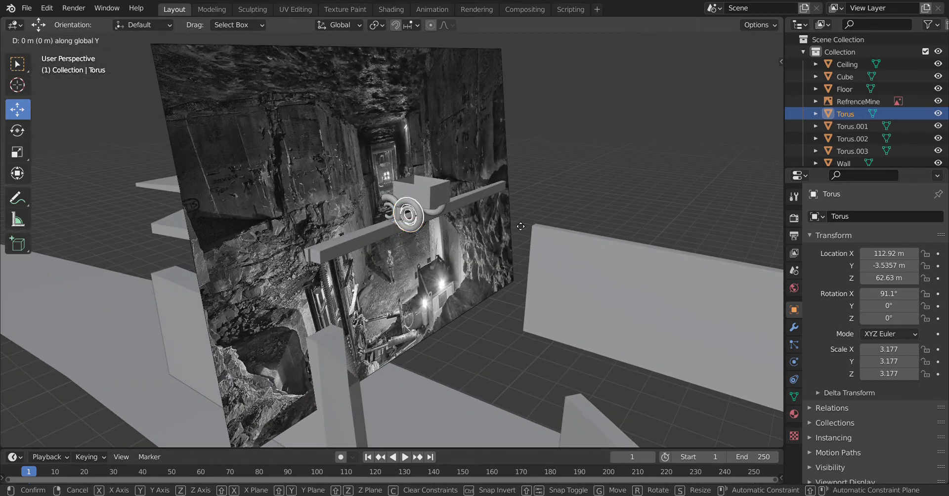
pyautogui.press('Escape')
pyautogui.press('g')
pyautogui.press('x')
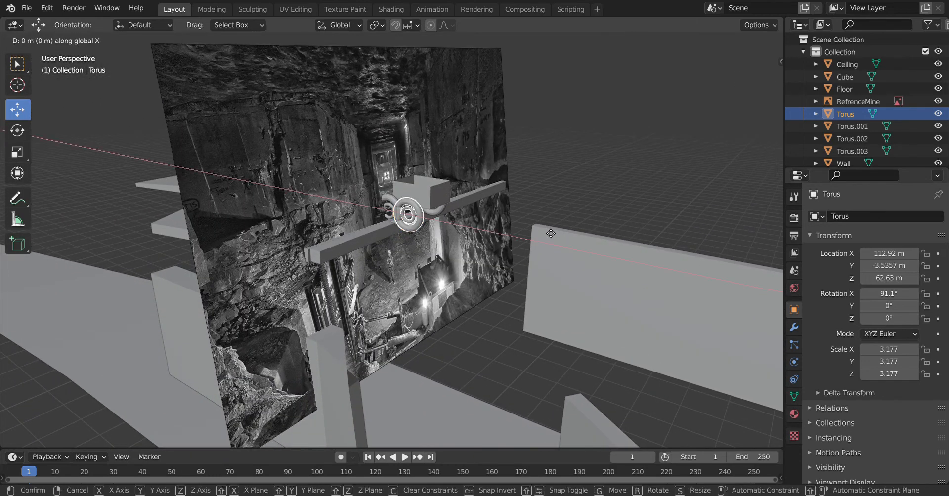
pyautogui.click(473, 215)
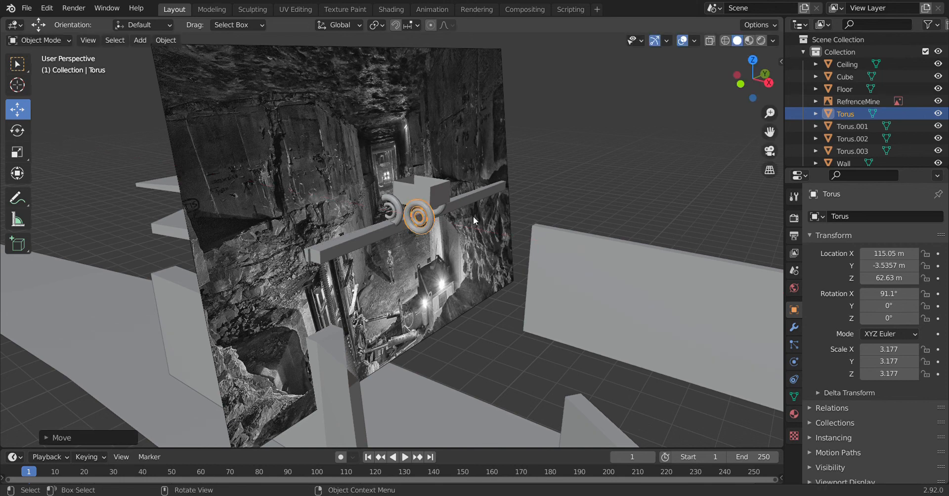
# Move the near rear wheel (Torus.001) along the X axis to about 108.4 m
pyautogui.click(397, 212)
pyautogui.press('g')
pyautogui.press('x')
pyautogui.click(458, 271)
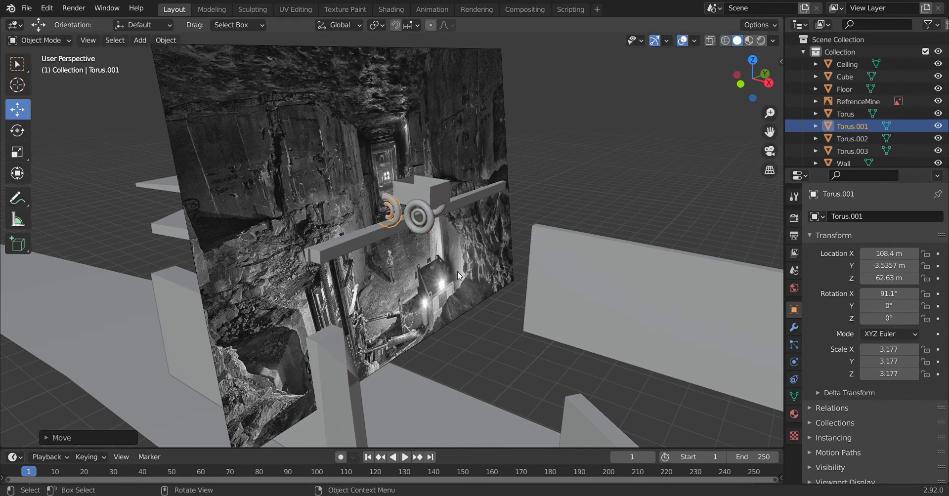
# Move the far front wheel (Torus.003) along the X axis to about 113.48 m
pyautogui.click(442, 209)
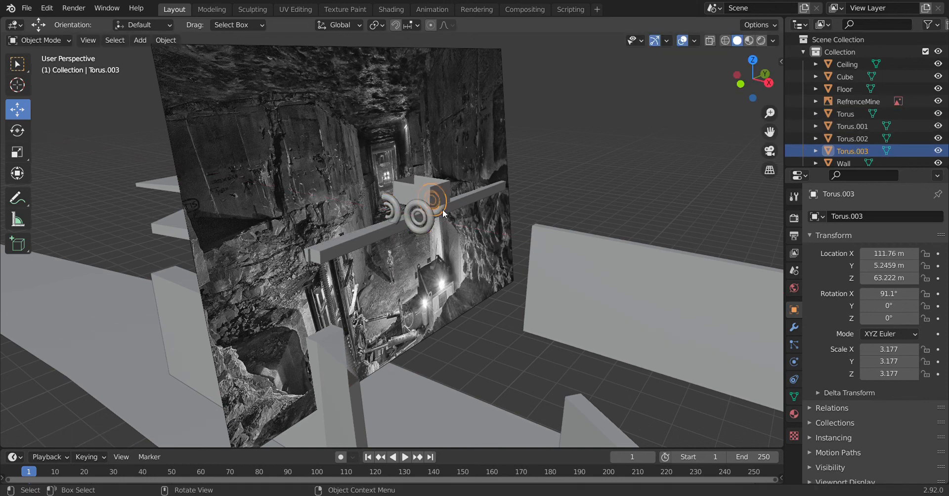
pyautogui.press('g')
pyautogui.press('x')
pyautogui.click(538, 209)
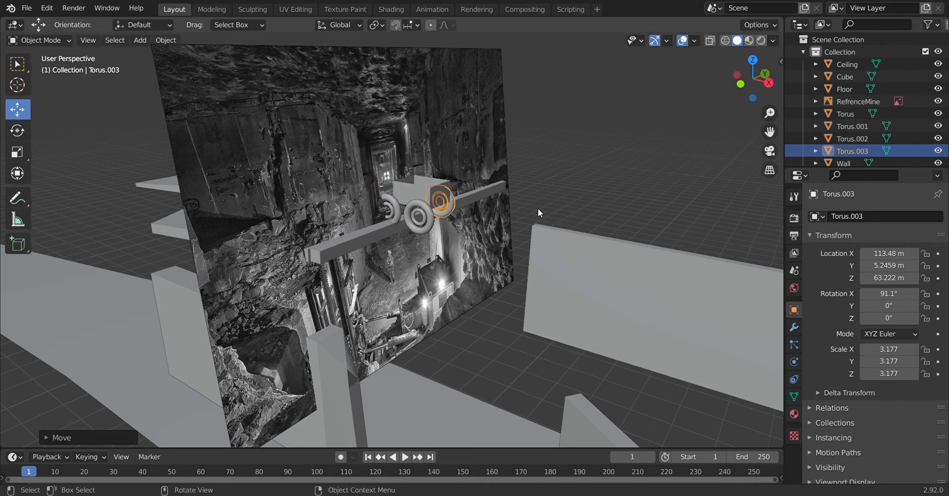
pyautogui.click(635, 155)
# Join all four wheels to the cart body as one object, with the cube active, and clear the selection
pyautogui.click(426, 217)
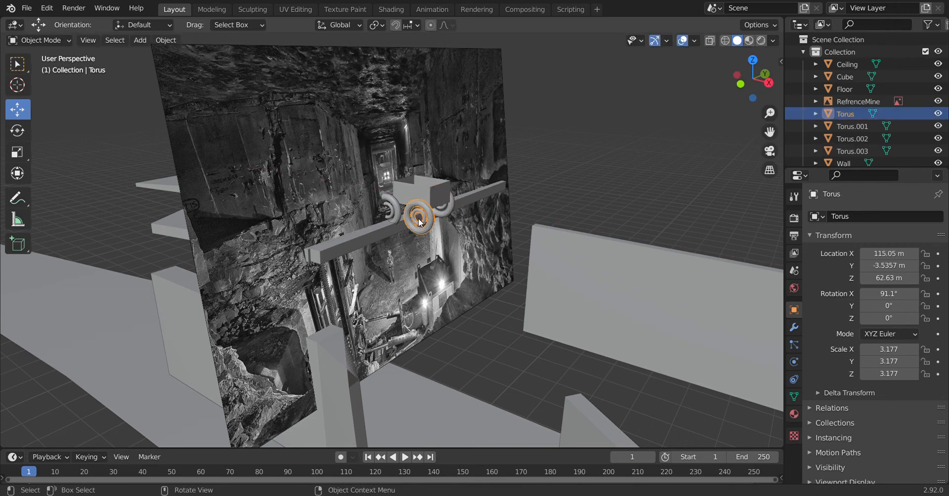
pyautogui.keyDown('shift'); pyautogui.click(398, 219); pyautogui.keyUp('shift')
pyautogui.keyDown('shift'); pyautogui.click(445, 211); pyautogui.keyUp('shift')
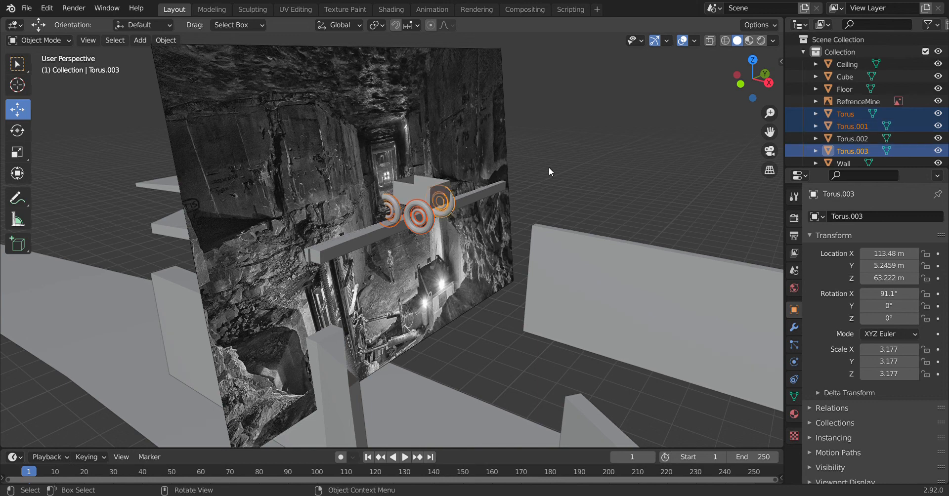
pyautogui.moveTo(751, 84); pyautogui.dragTo(753, 83)
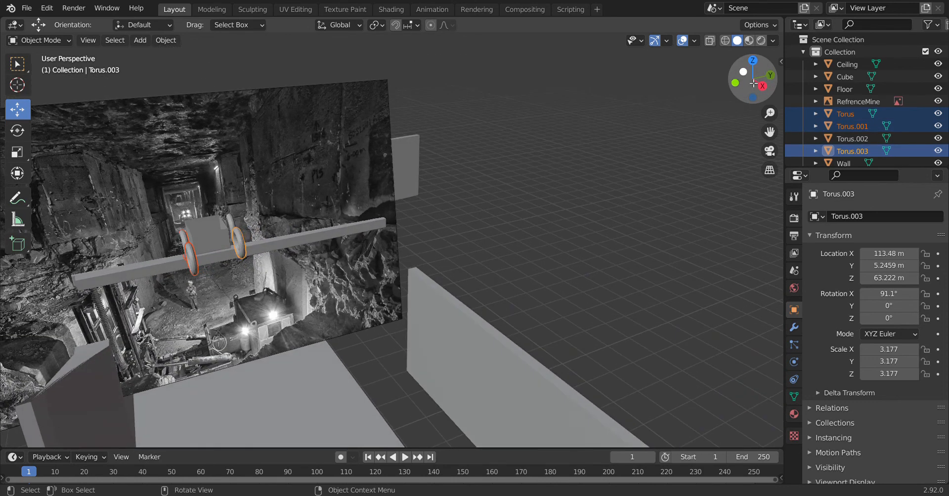
pyautogui.keyDown('shift'); pyautogui.click(232, 220); pyautogui.keyUp('shift')
pyautogui.keyDown('shift'); pyautogui.click(218, 232); pyautogui.keyUp('shift')
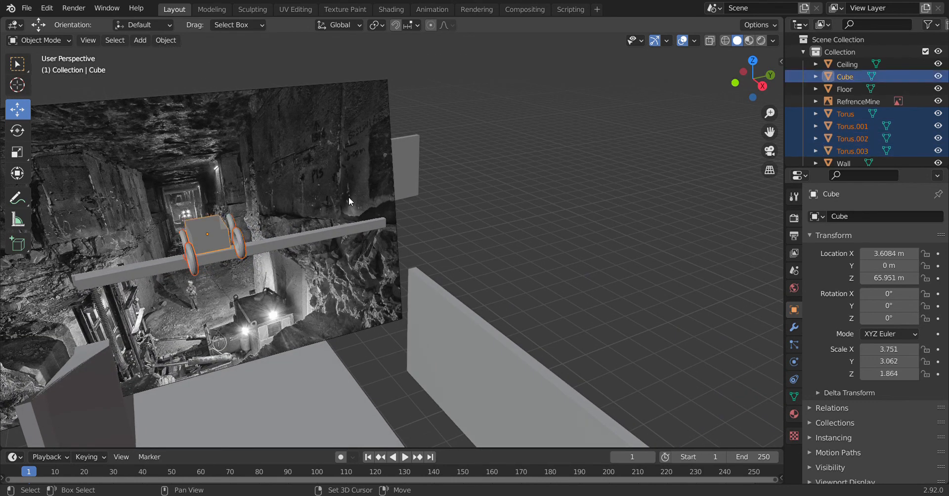
pyautogui.hotkey('ctrl', 'p')
pyautogui.click(501, 146)
pyautogui.hotkey('alt', 'a')
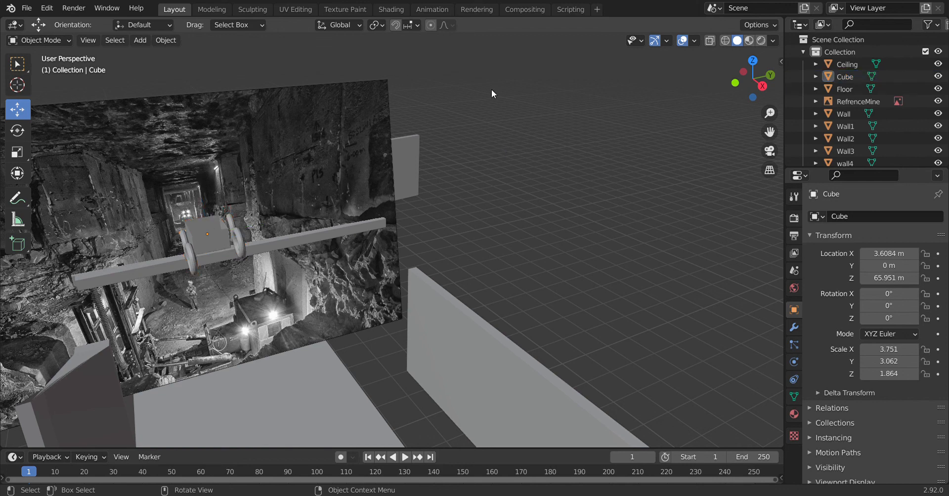
# Lower the cart to about Z 26.9 m and move it back along X to about -64.63 m
pyautogui.click(197, 238)
pyautogui.moveTo(206, 202); pyautogui.dragTo(229, 372)
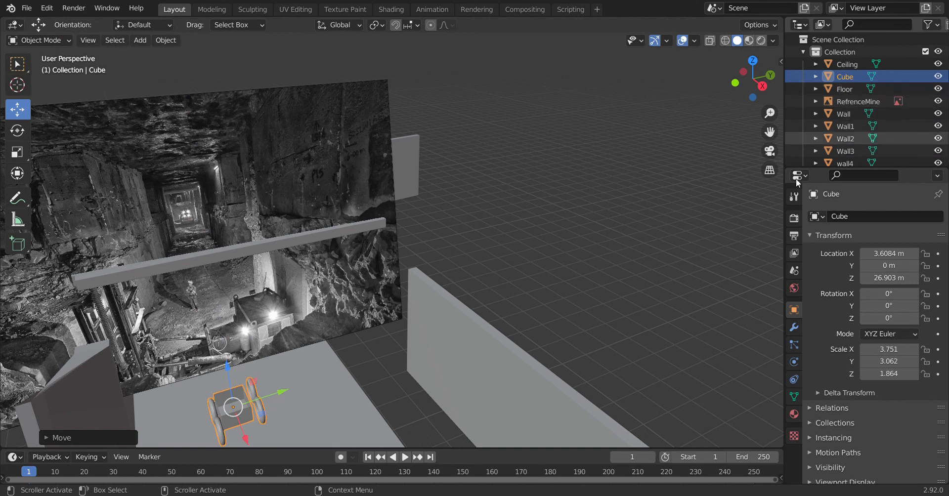
pyautogui.moveTo(242, 431); pyautogui.dragTo(194, 338)
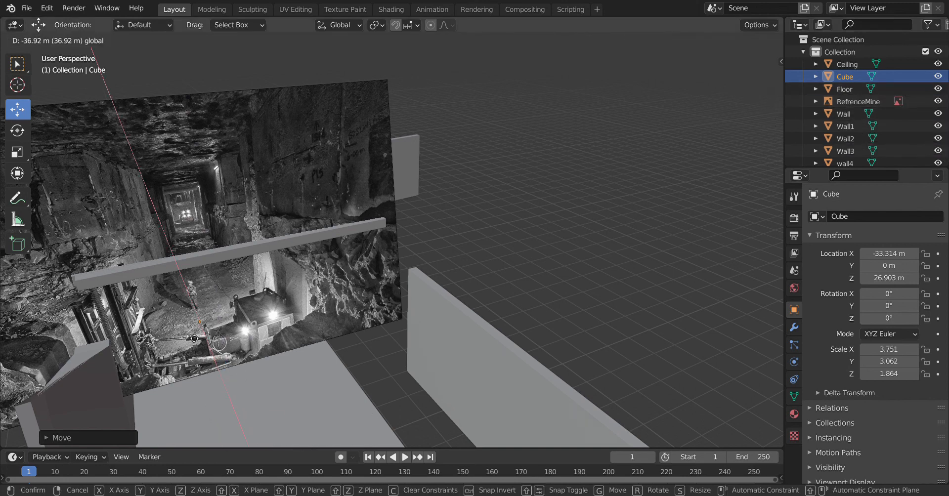
pyautogui.moveTo(176, 305); pyautogui.dragTo(165, 295)
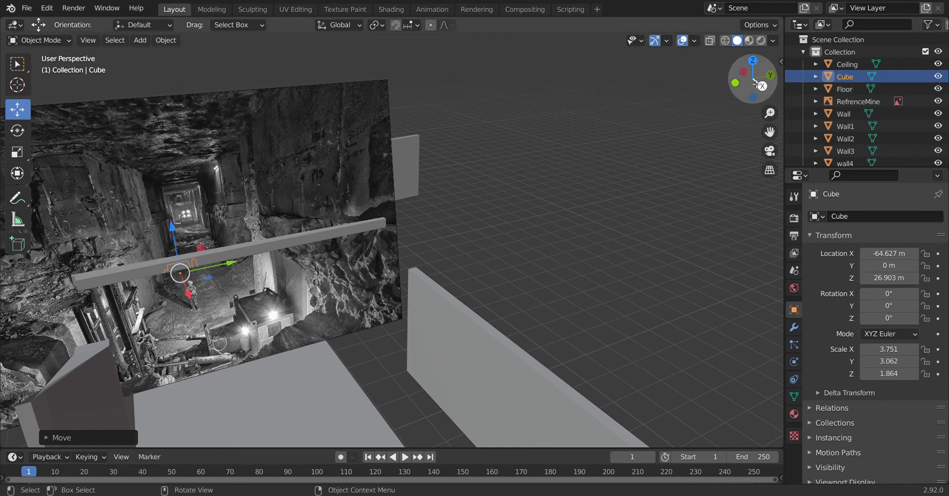
# Move the cart to about X -205.15, Y -45.73, Z 24.99 m, scale it uniformly to about X 7.386, and deselect it
pyautogui.moveTo(753, 80); pyautogui.dragTo(771, 66)
pyautogui.scroll(-5, 287, 253)
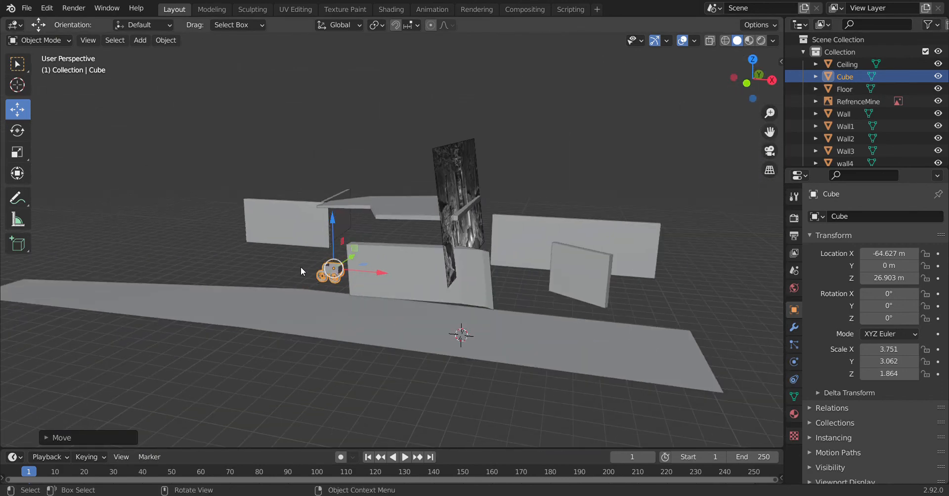
pyautogui.moveTo(339, 274); pyautogui.dragTo(31, 273)
pyautogui.press('s')
pyautogui.click(131, 248)
pyautogui.click(135, 260)
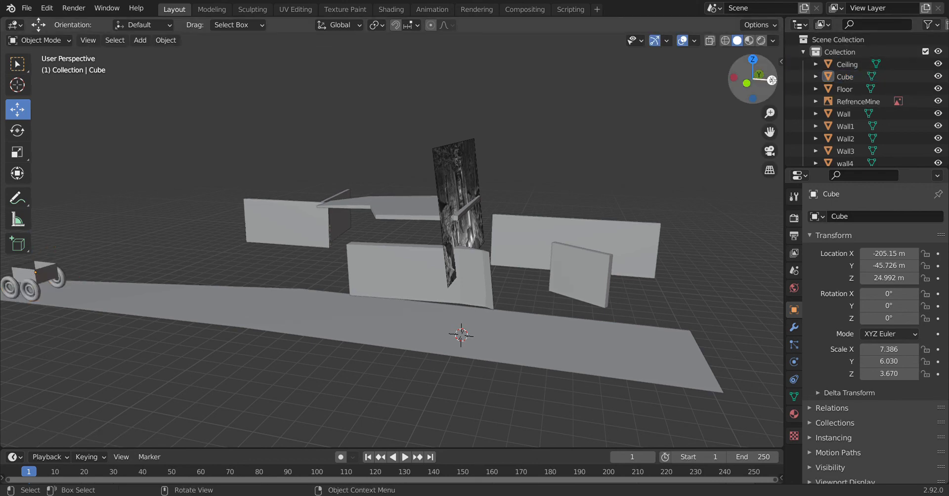
pyautogui.moveTo(769, 79); pyautogui.dragTo(693, 80)
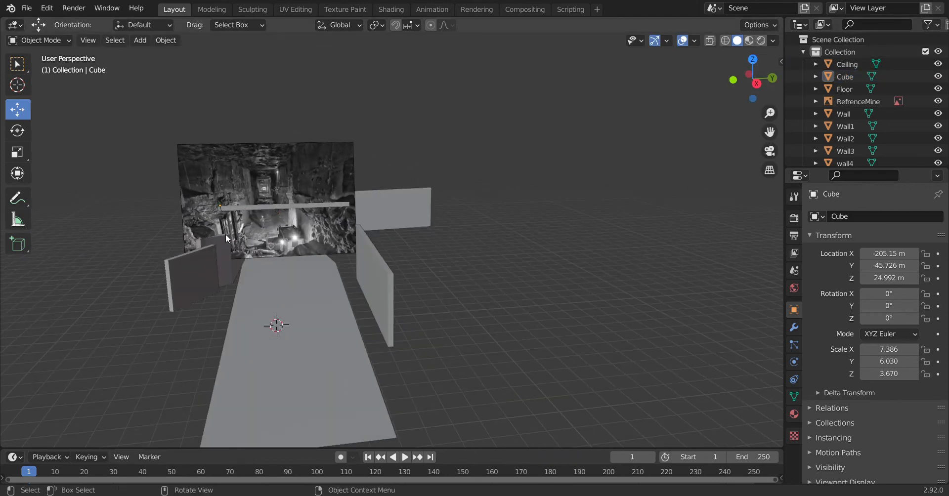
pyautogui.scroll(3, 249, 236)
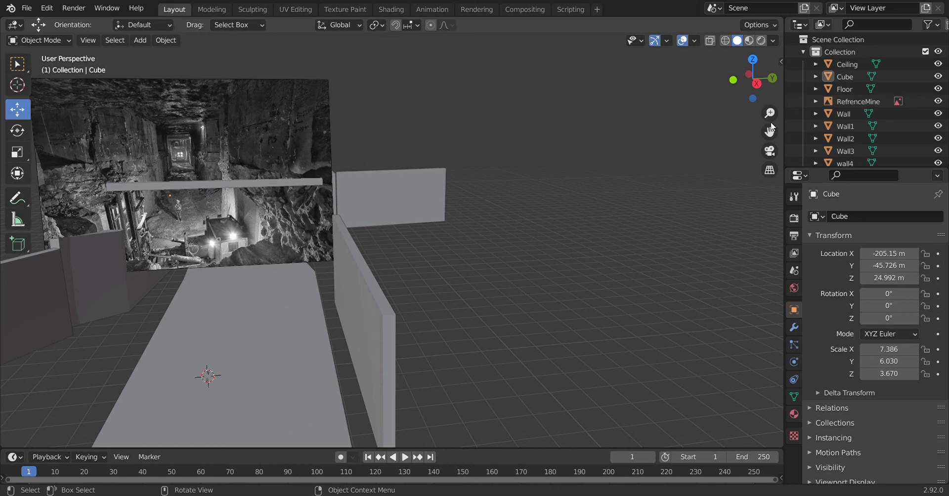
pyautogui.moveTo(769, 131); pyautogui.dragTo(832, 110)
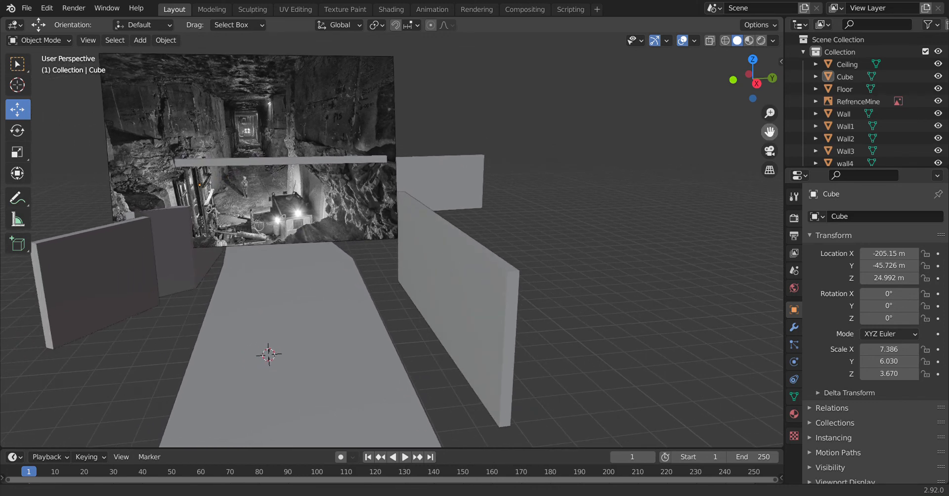